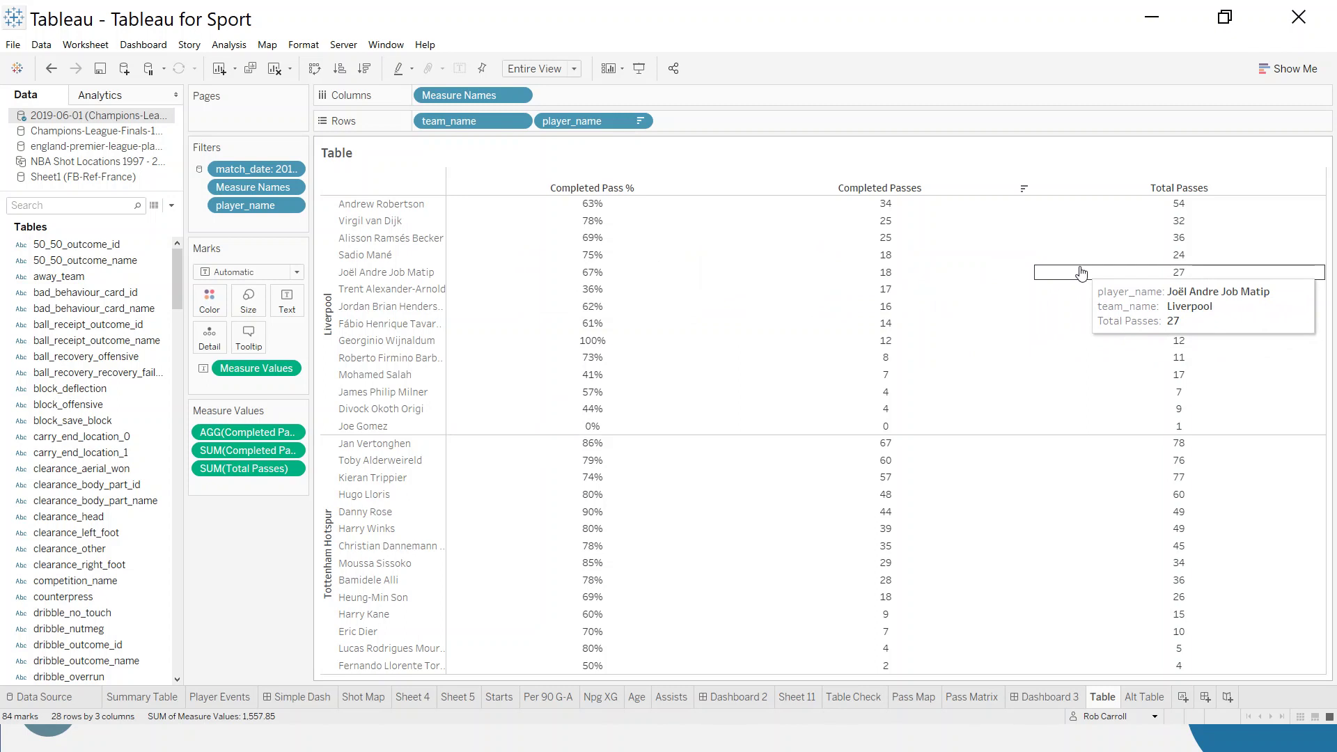
Add Sheet 17 and connect it to the 2019-06-01 sheet of Champions-League-Finals-19-18.xlsx.
{"action": "left_click", "coordinate": [1185, 697]}
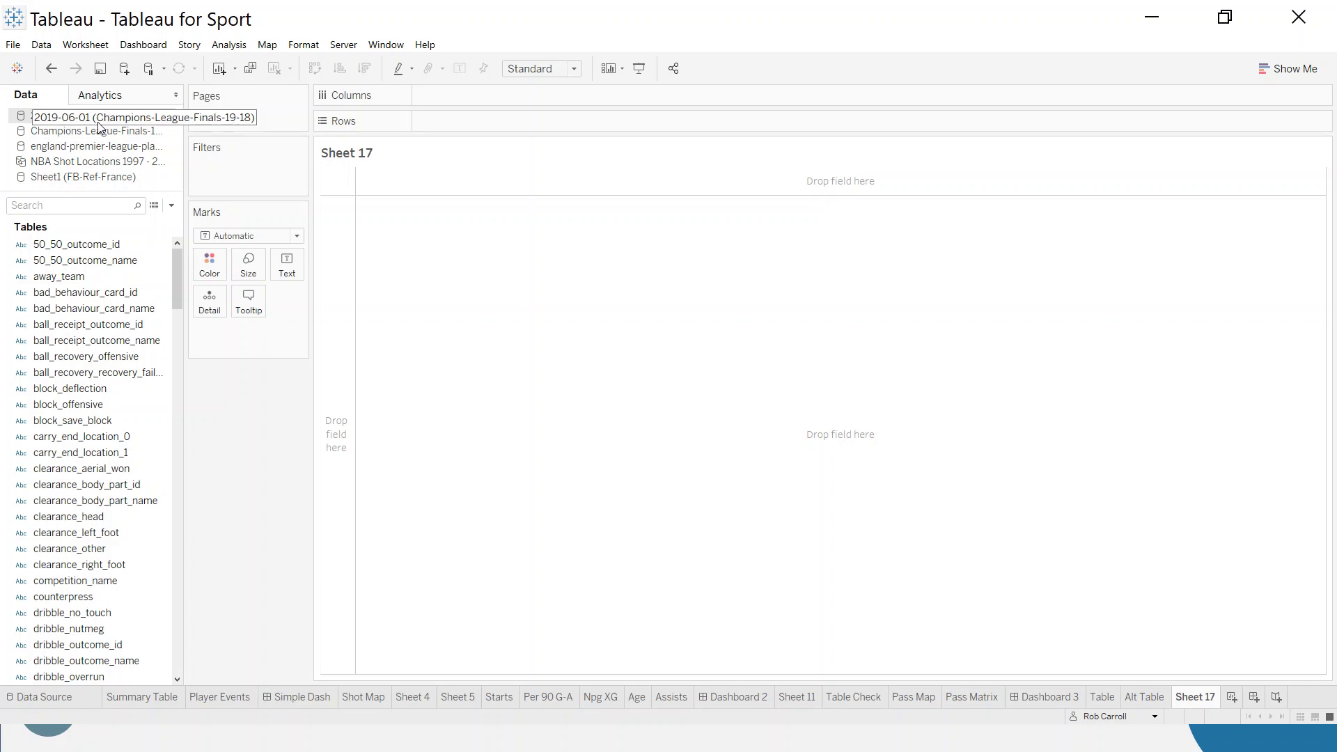
{"action": "left_click", "coordinate": [124, 68]}
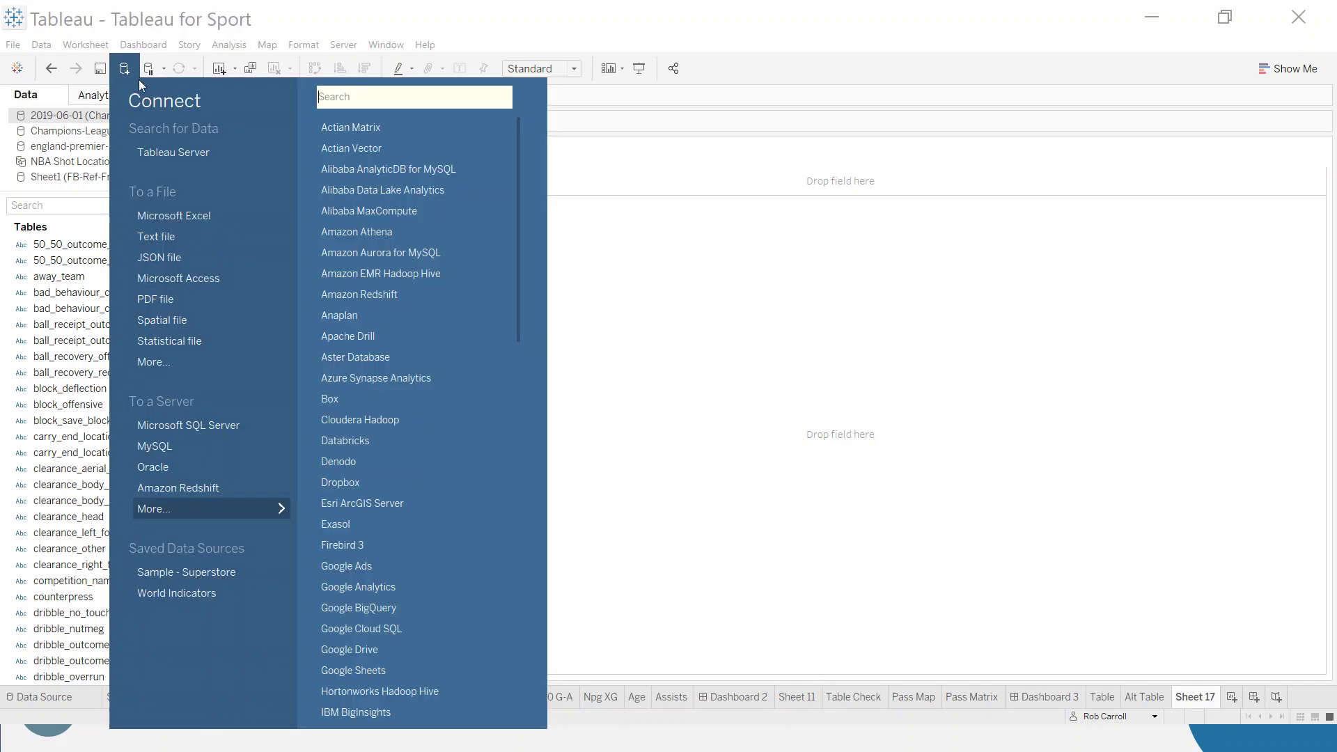
{"action": "left_click", "coordinate": [201, 224]}
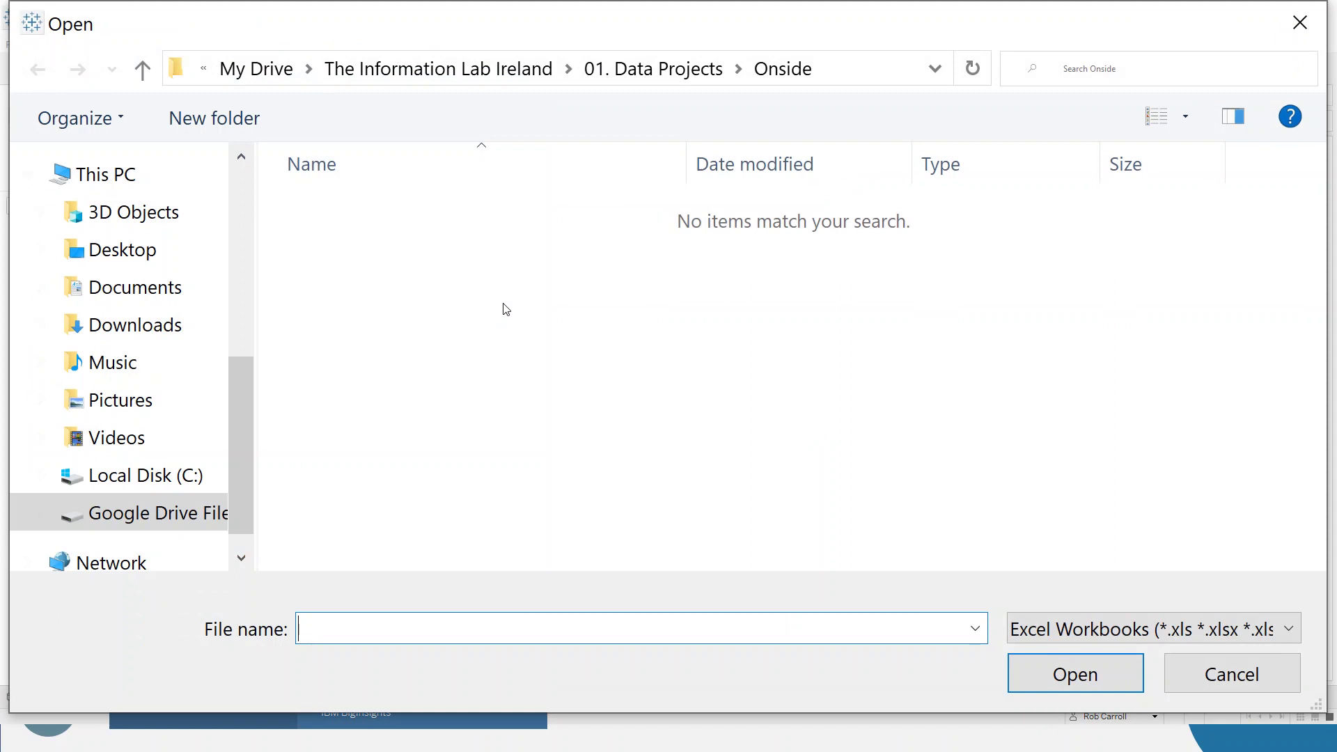
{"action": "left_click", "coordinate": [256, 69]}
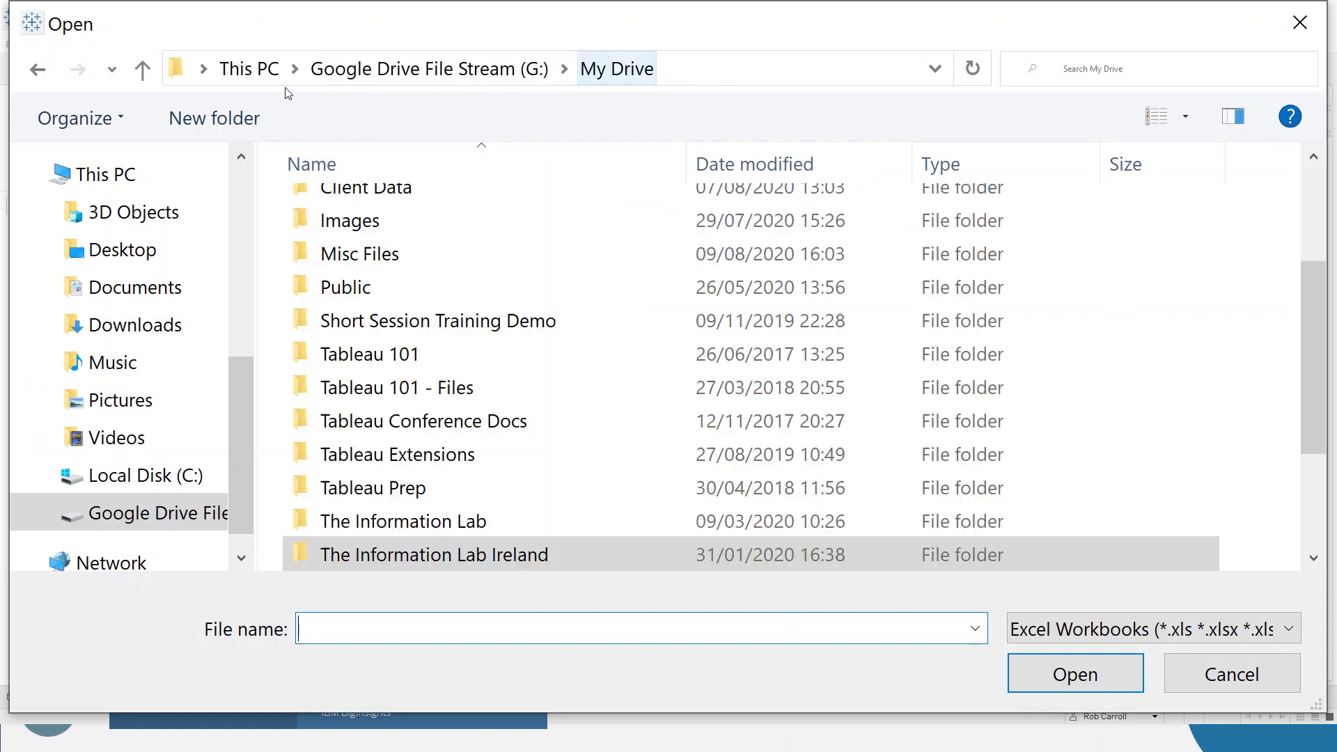
{"action": "double_click", "coordinate": [379, 288]}
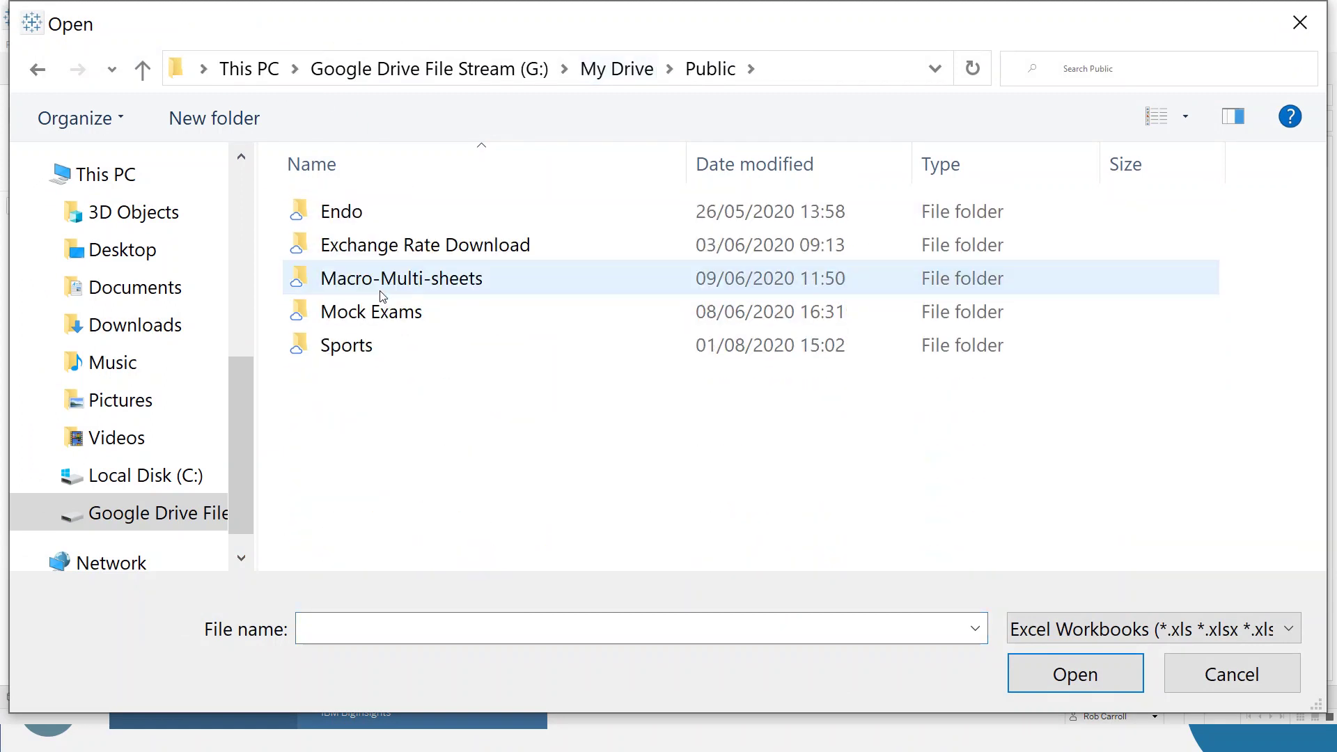
{"action": "double_click", "coordinate": [382, 340]}
{"action": "double_click", "coordinate": [388, 254]}
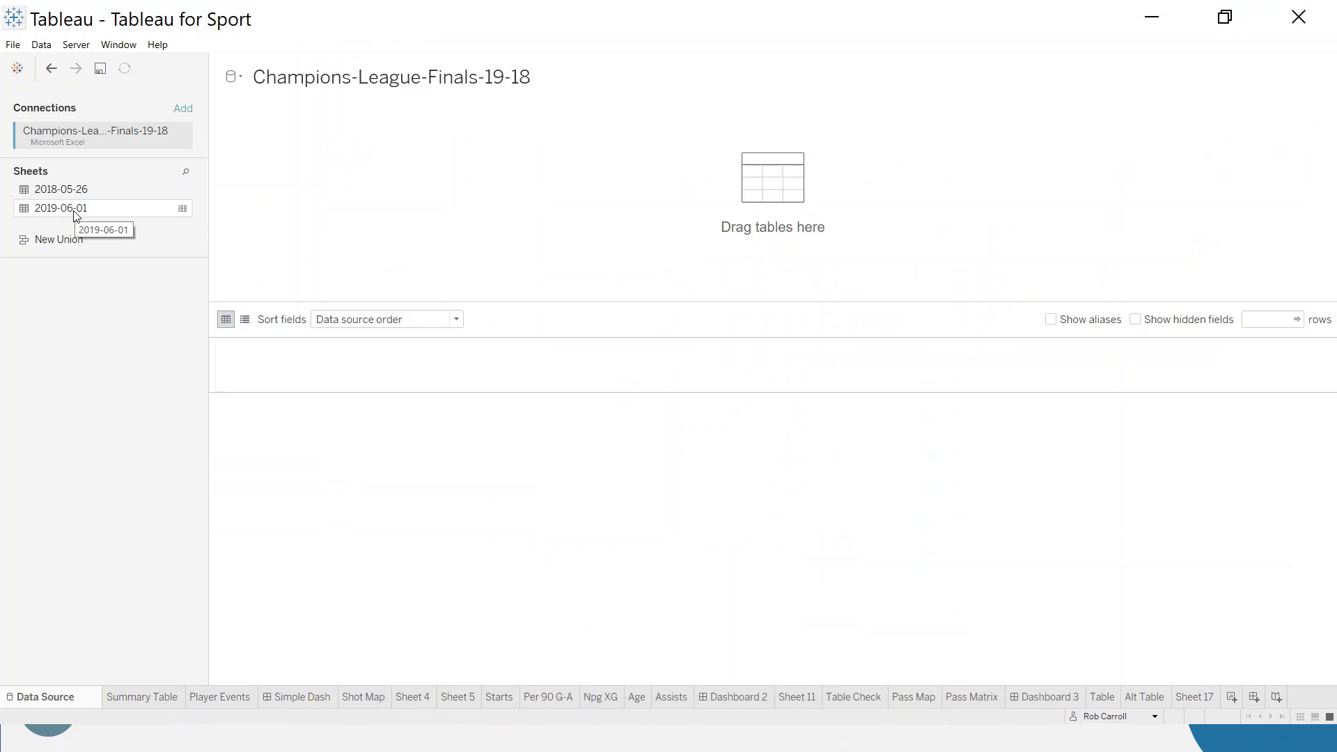
{"action": "left_click_drag", "start_coordinate": [75, 214], "coordinate": [349, 205]}
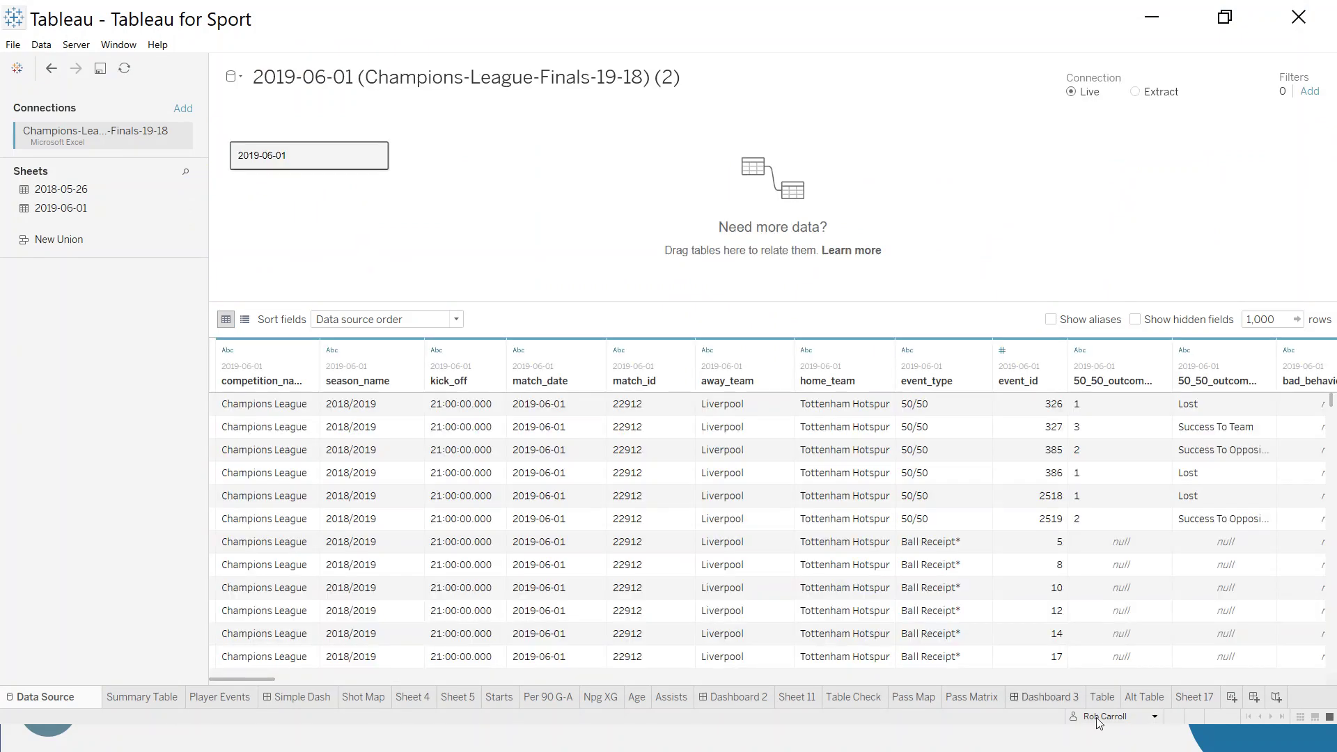
{"action": "left_click", "coordinate": [1184, 699]}
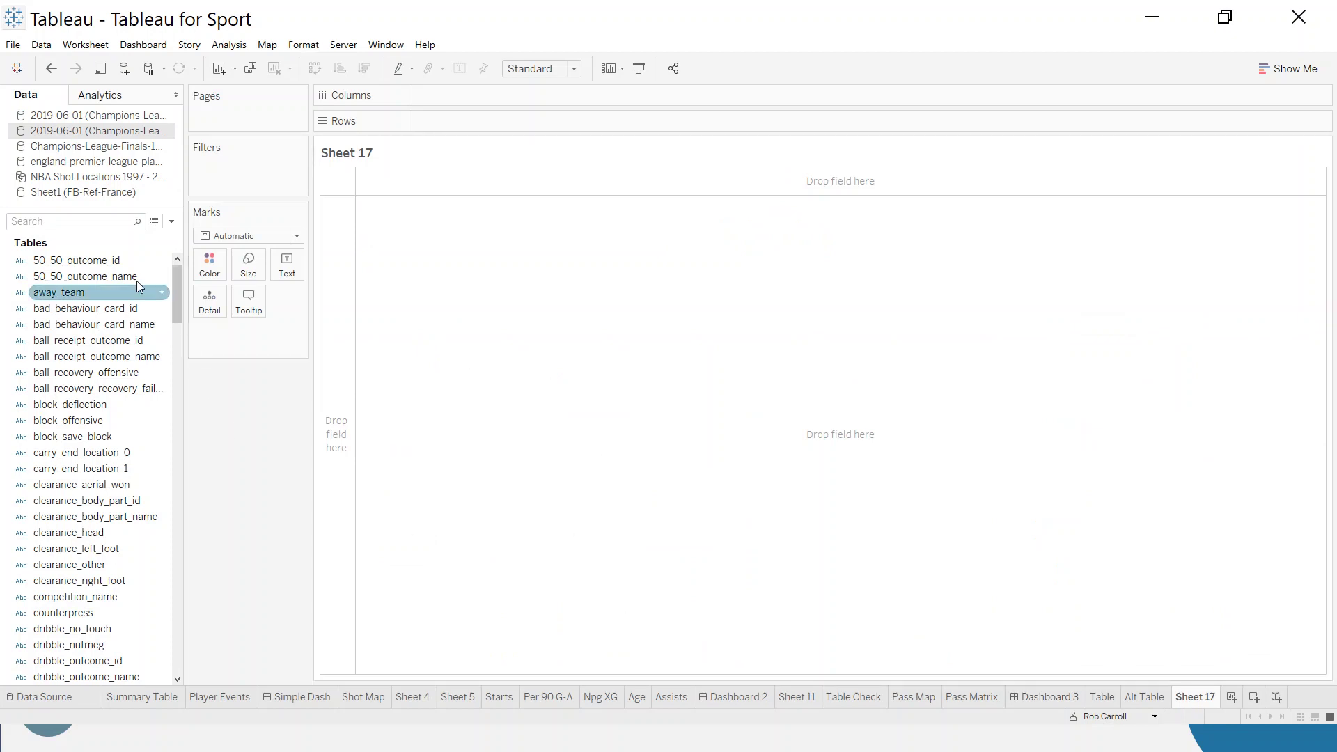
Put team_name and then player_name on Rows to list players under each team.
{"action": "left_click", "coordinate": [72, 224]}
{"action": "type", "text": "team"}
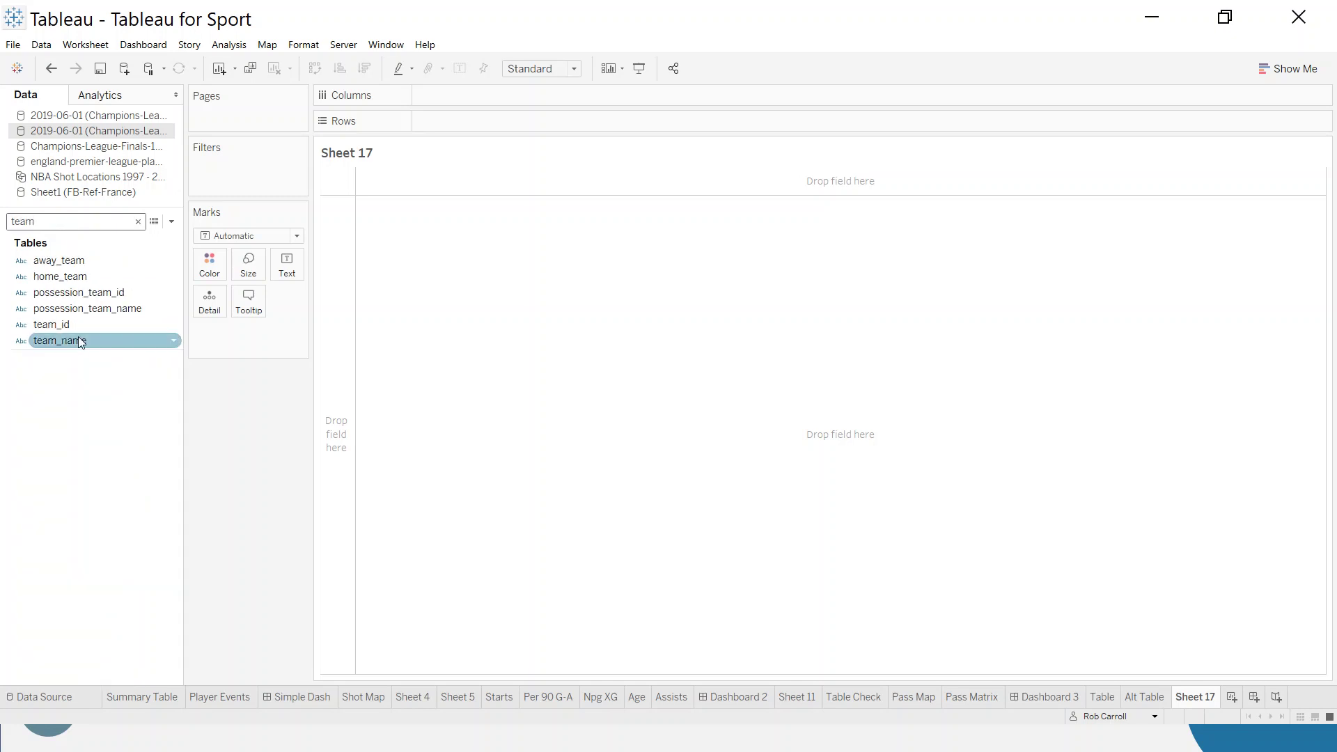
{"action": "mouse_move", "coordinate": [78, 339]}
{"action": "left_mouse_down"}
{"action": "mouse_move", "coordinate": [336, 244]}
{"action": "mouse_move", "coordinate": [459, 129]}
{"action": "left_mouse_up"}
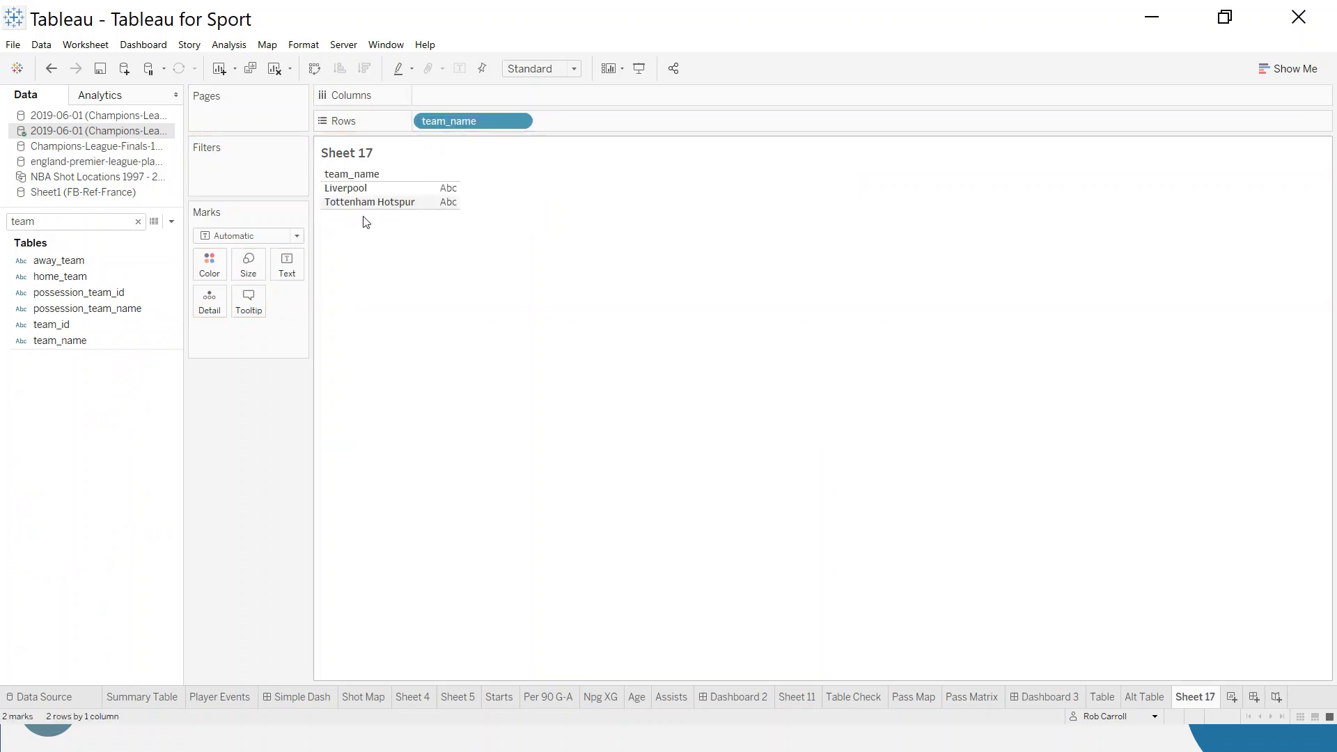
{"action": "left_click", "coordinate": [91, 224]}
{"action": "key", "text": "BackSpace"}
{"action": "key", "text": "BackSpace"}
{"action": "key", "text": "BackSpace"}
{"action": "key", "text": "BackSpace"}
{"action": "type", "text": "player"}
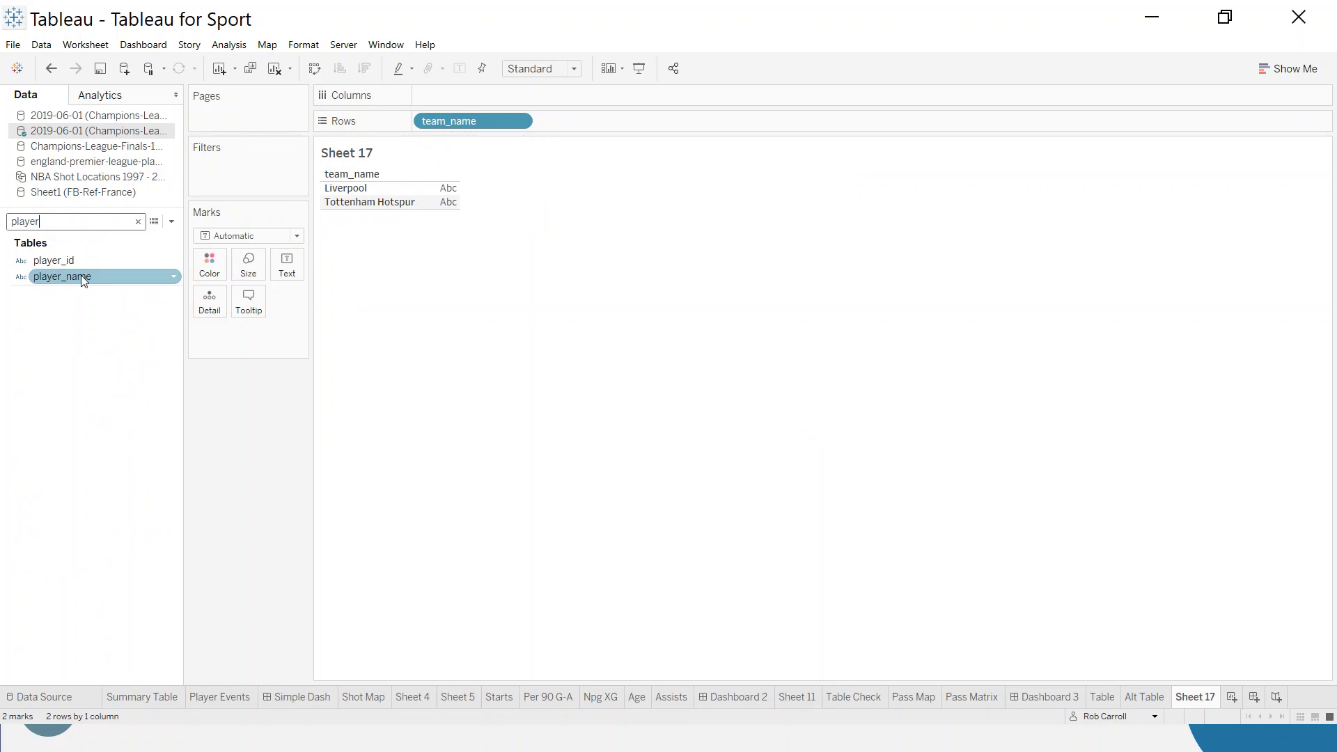
{"action": "left_click_drag", "start_coordinate": [82, 277], "coordinate": [608, 119]}
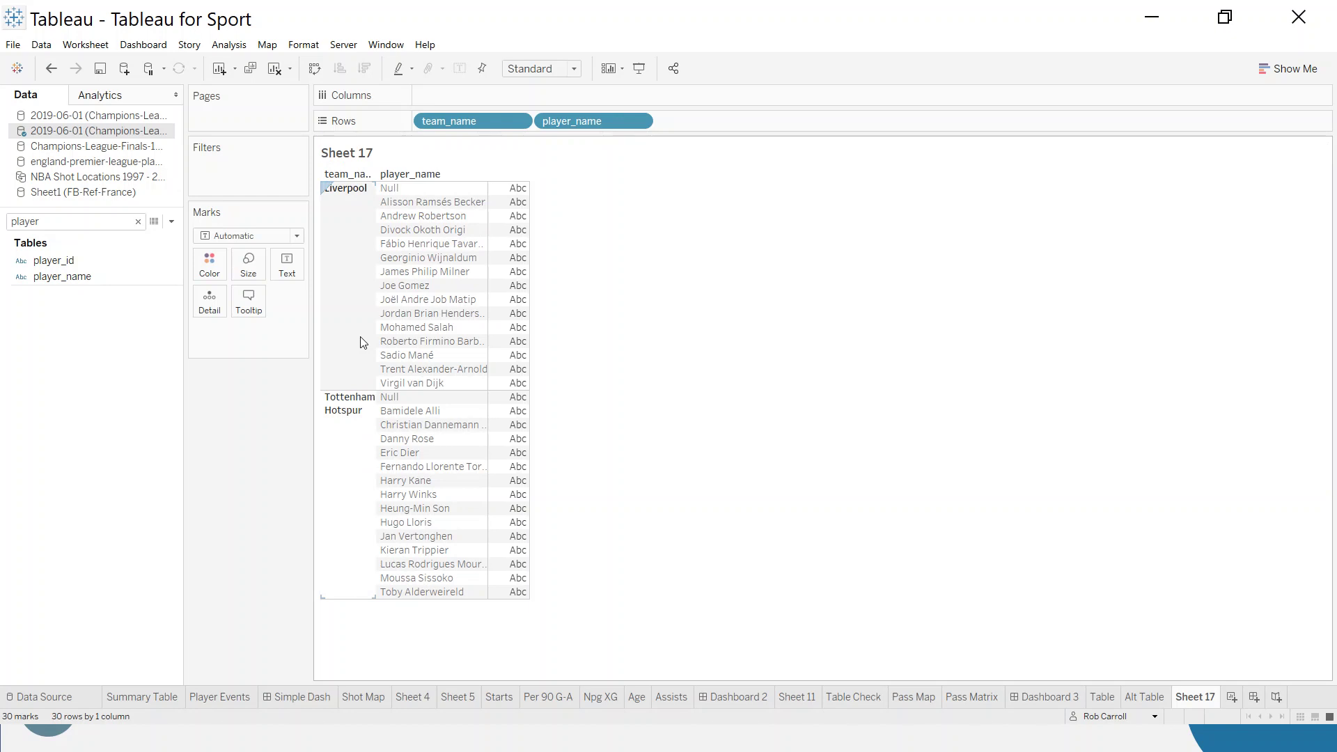
Rotate the team name labels and hide the row field labels.
{"action": "right_click", "coordinate": [342, 272]}
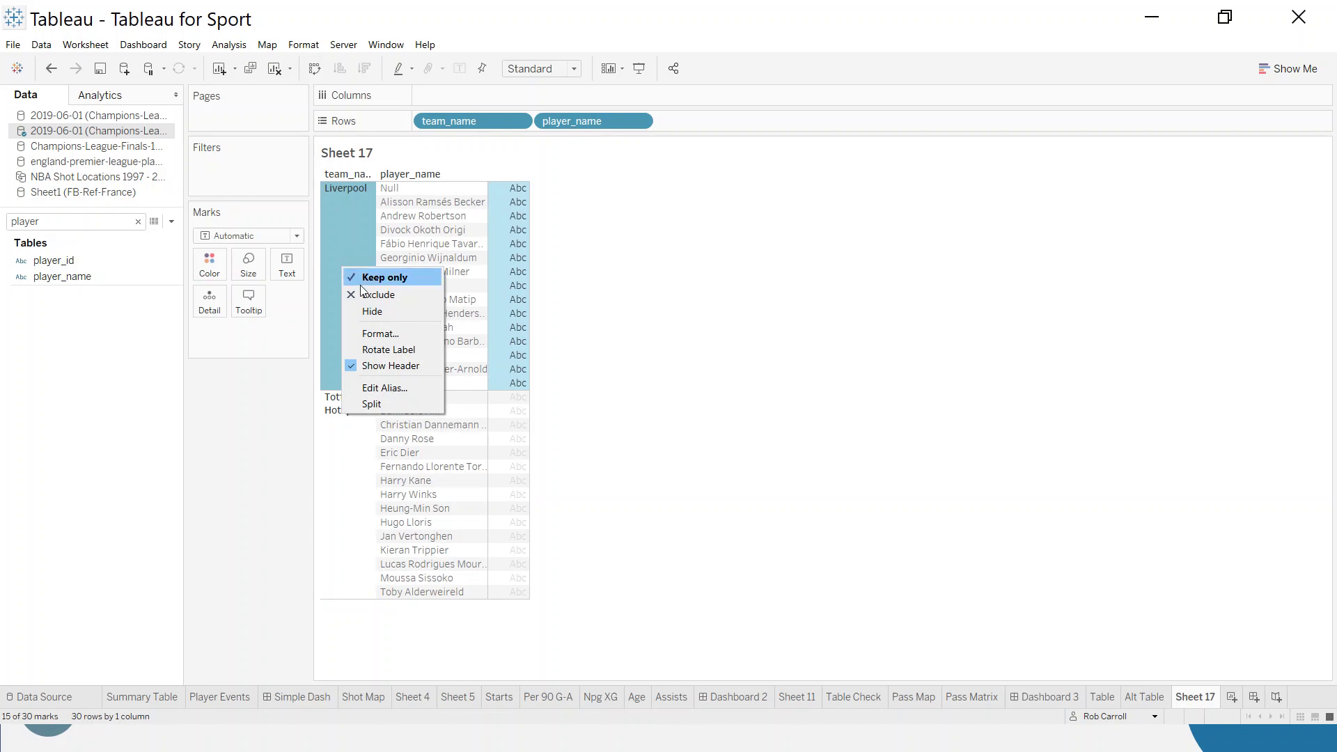
{"action": "left_click", "coordinate": [395, 349]}
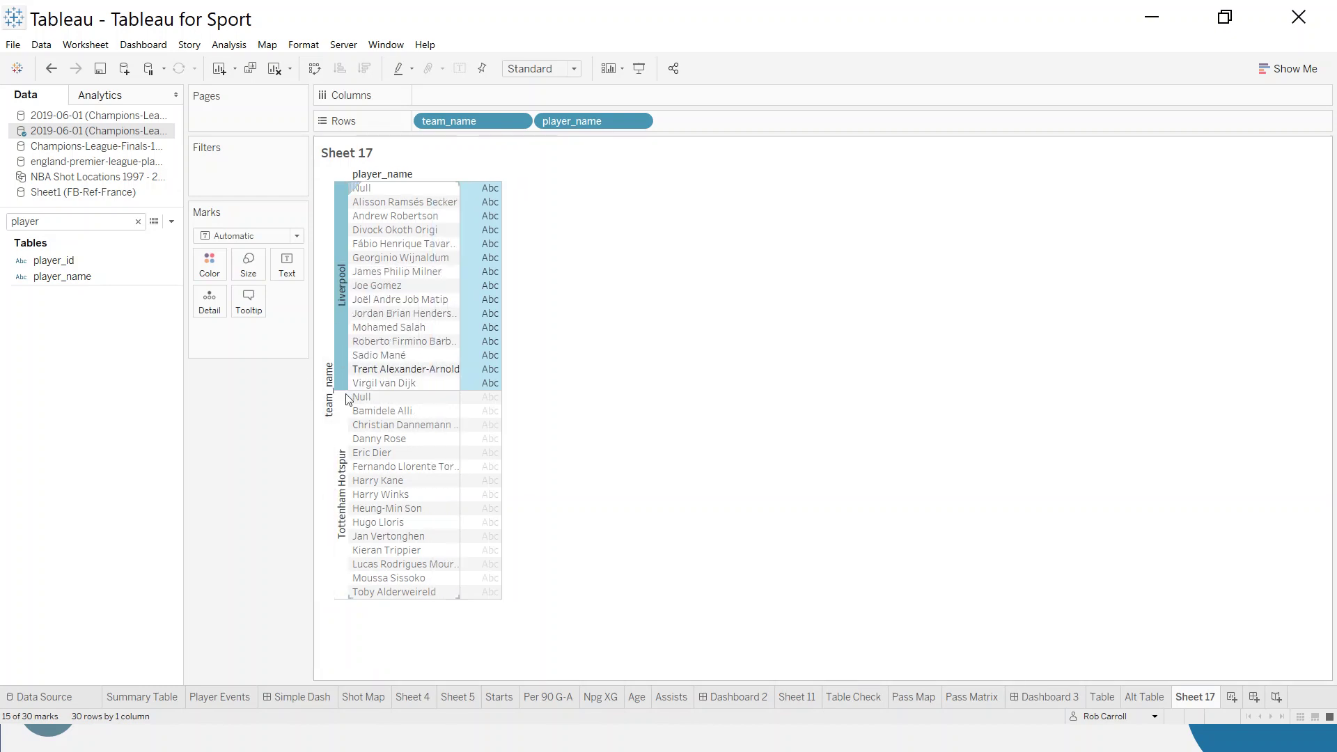
{"action": "right_click", "coordinate": [327, 395]}
{"action": "left_click", "coordinate": [362, 421]}
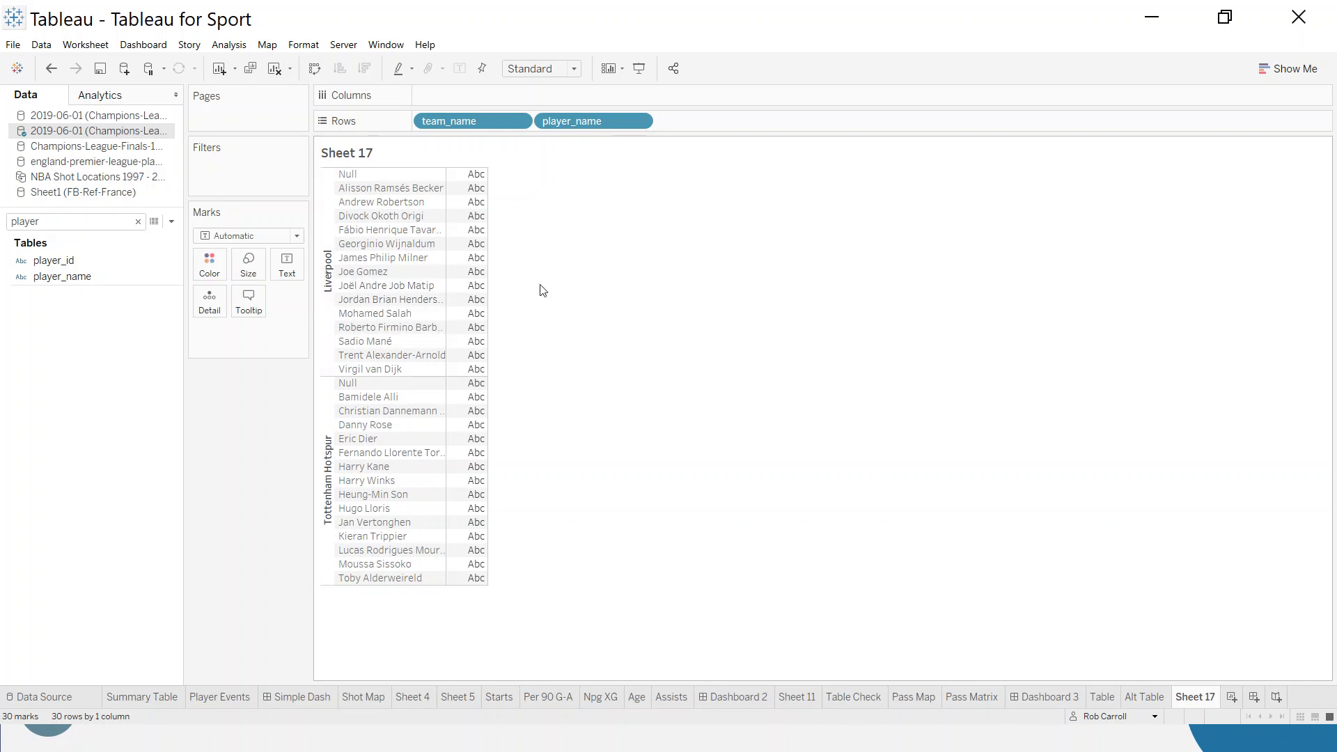
{"action": "left_click", "coordinate": [82, 222]}
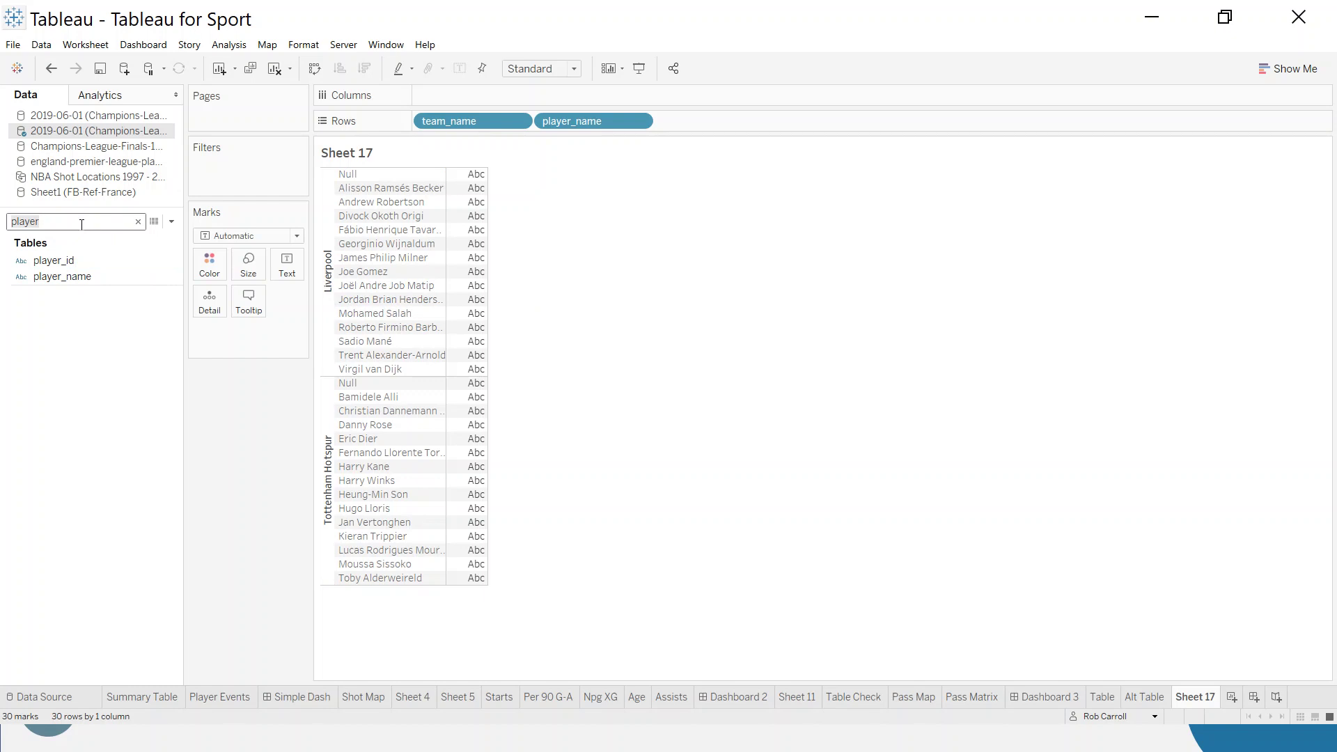
{"action": "type", "text": "pos"}
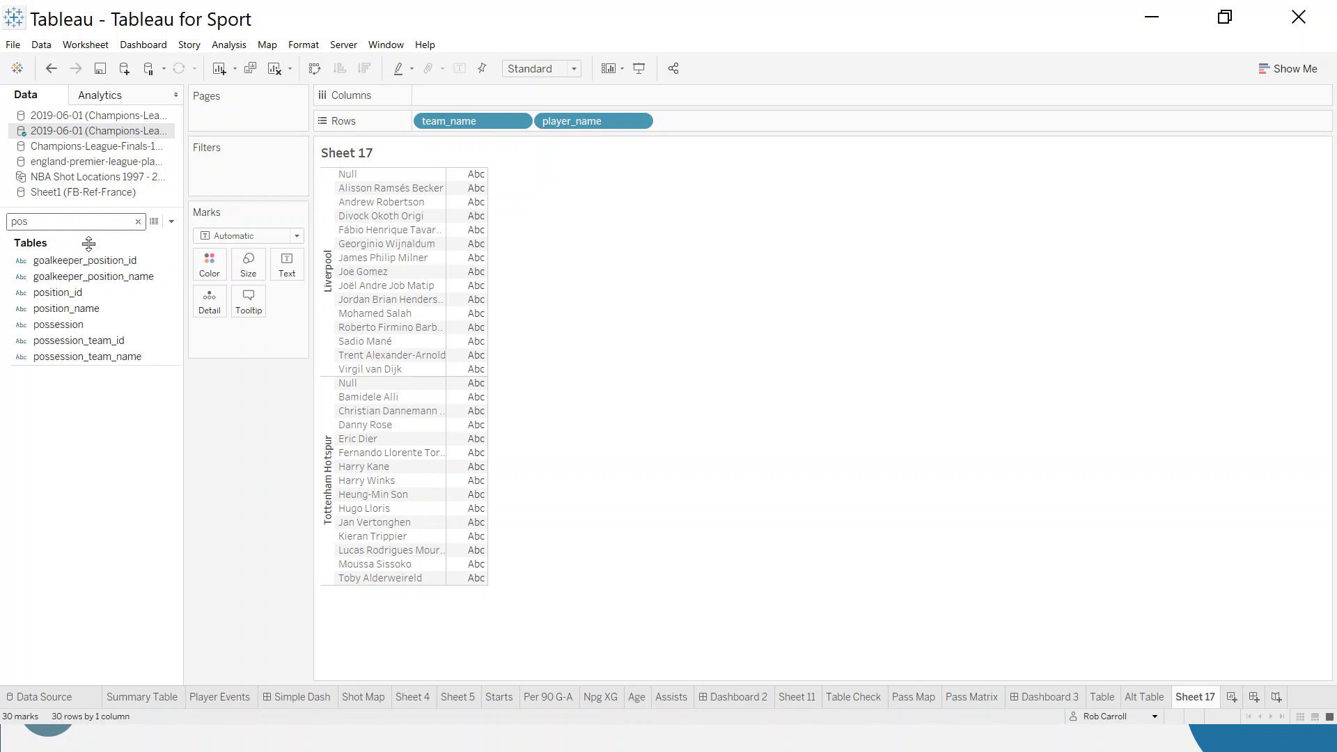
{"action": "left_click_drag", "start_coordinate": [68, 309], "coordinate": [721, 123]}
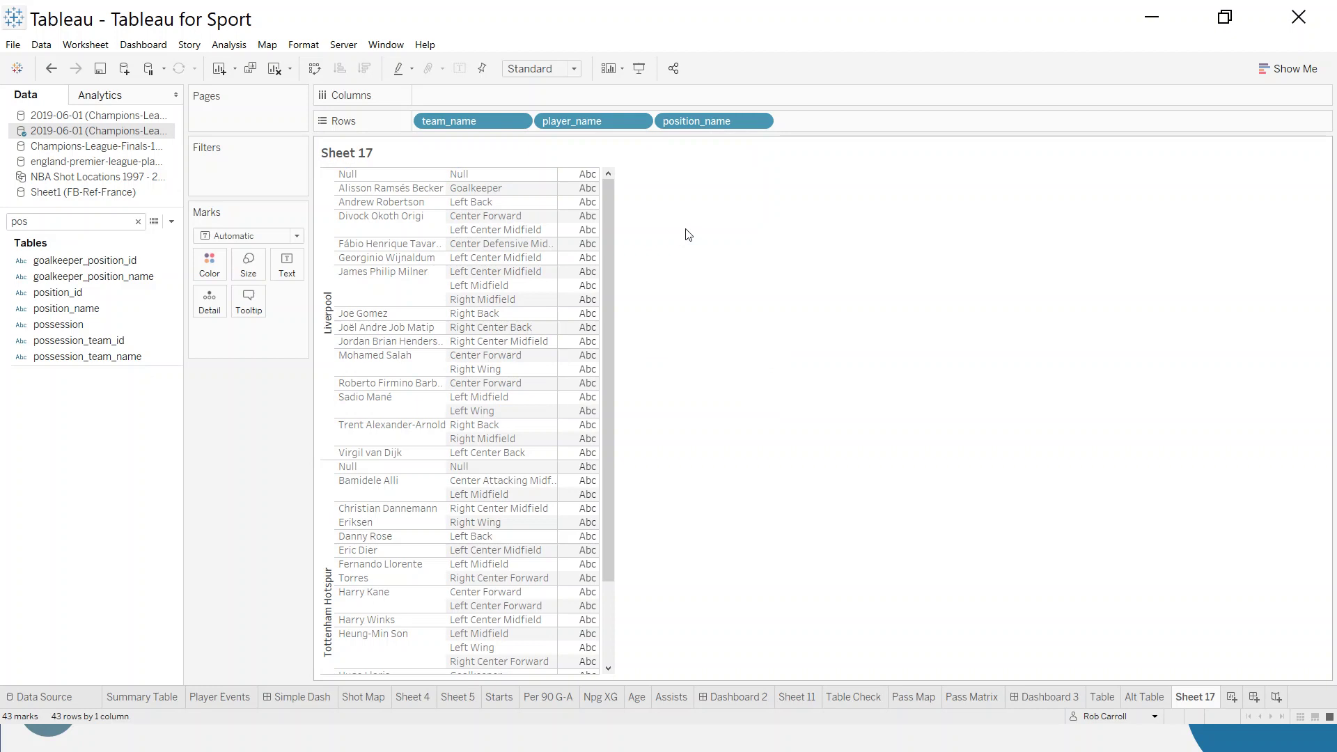
{"action": "left_click_drag", "start_coordinate": [705, 121], "coordinate": [112, 426]}
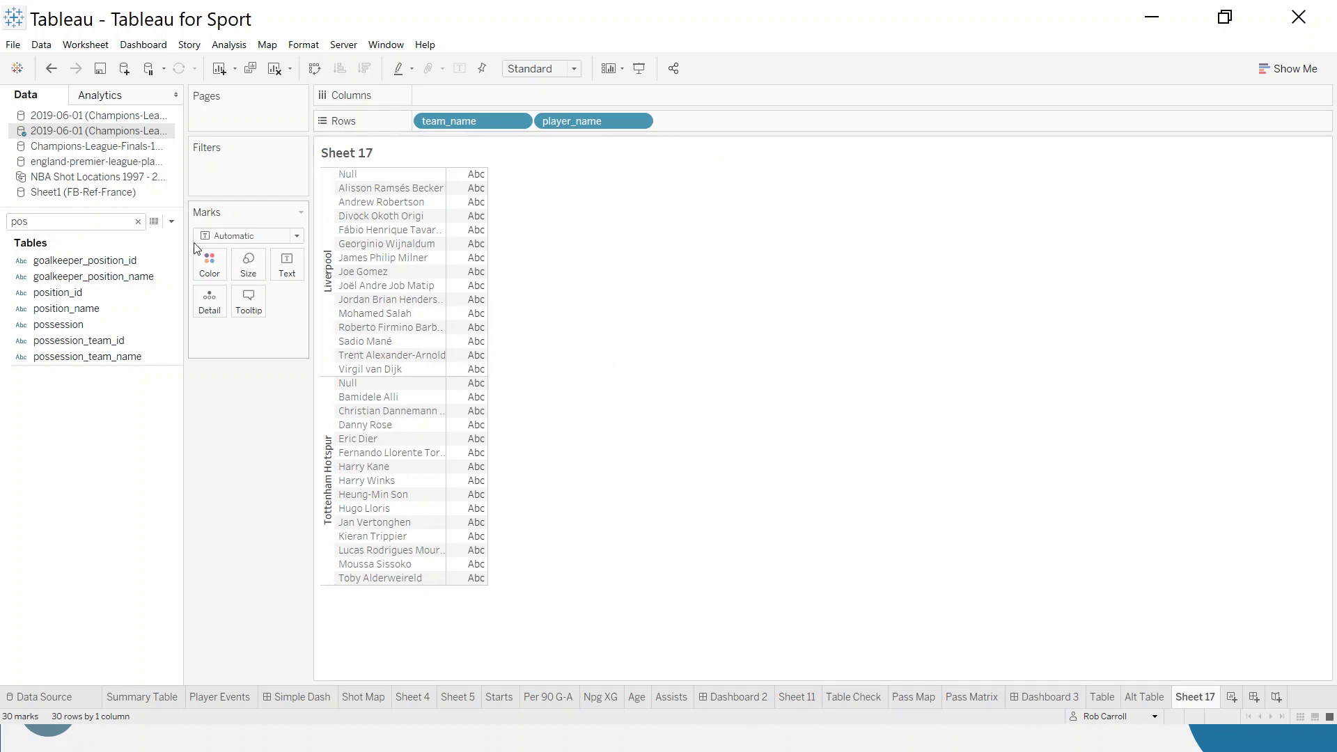
{"action": "left_click", "coordinate": [138, 221]}
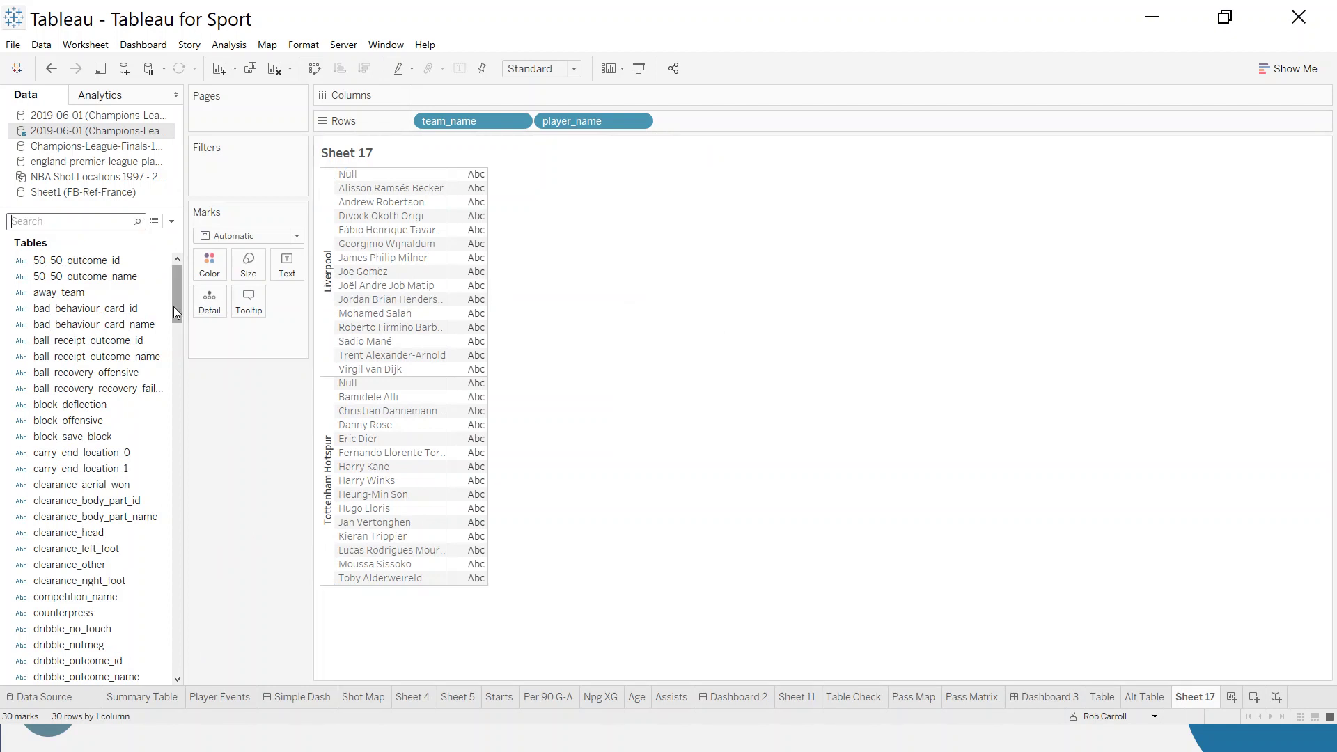
Spread event types across the table's columns with type_name.
{"action": "left_click_drag", "start_coordinate": [176, 310], "coordinate": [178, 698]}
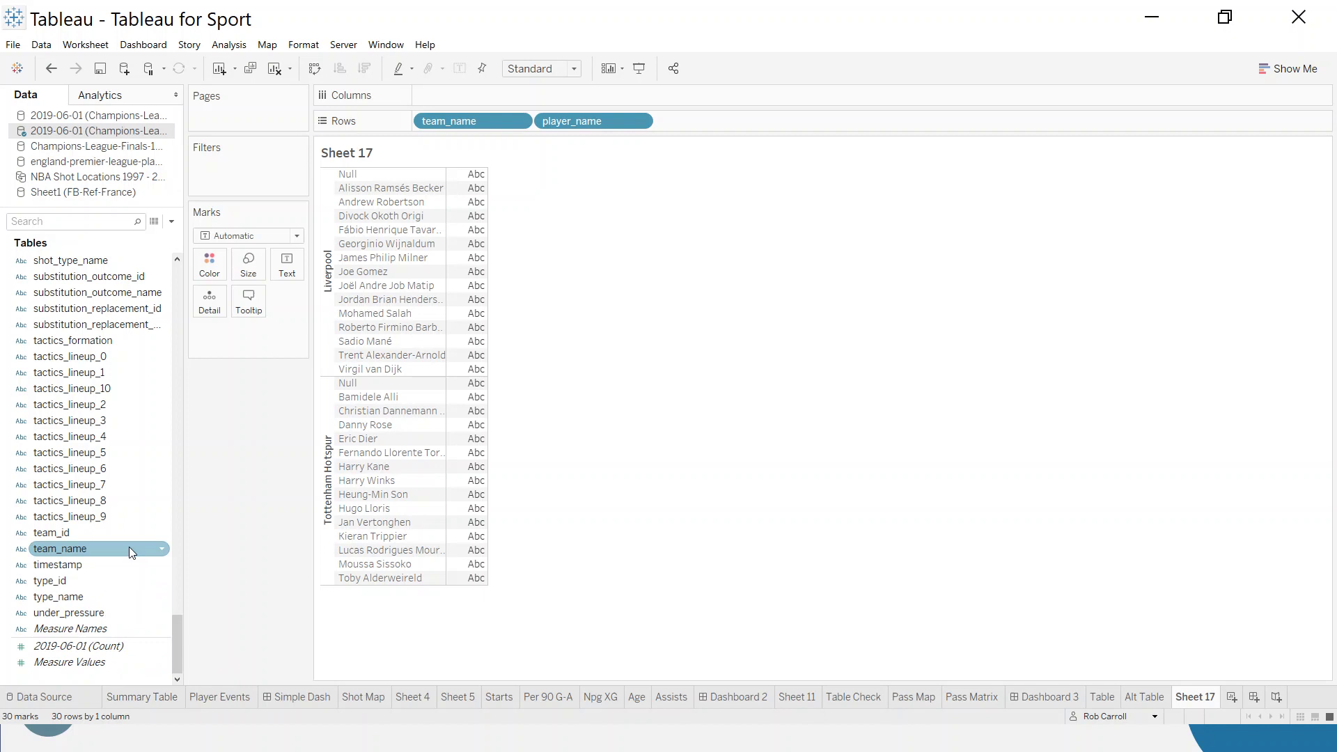
{"action": "scroll", "coordinate": [106, 494], "scroll_direction": "up", "scroll_amount": 3}
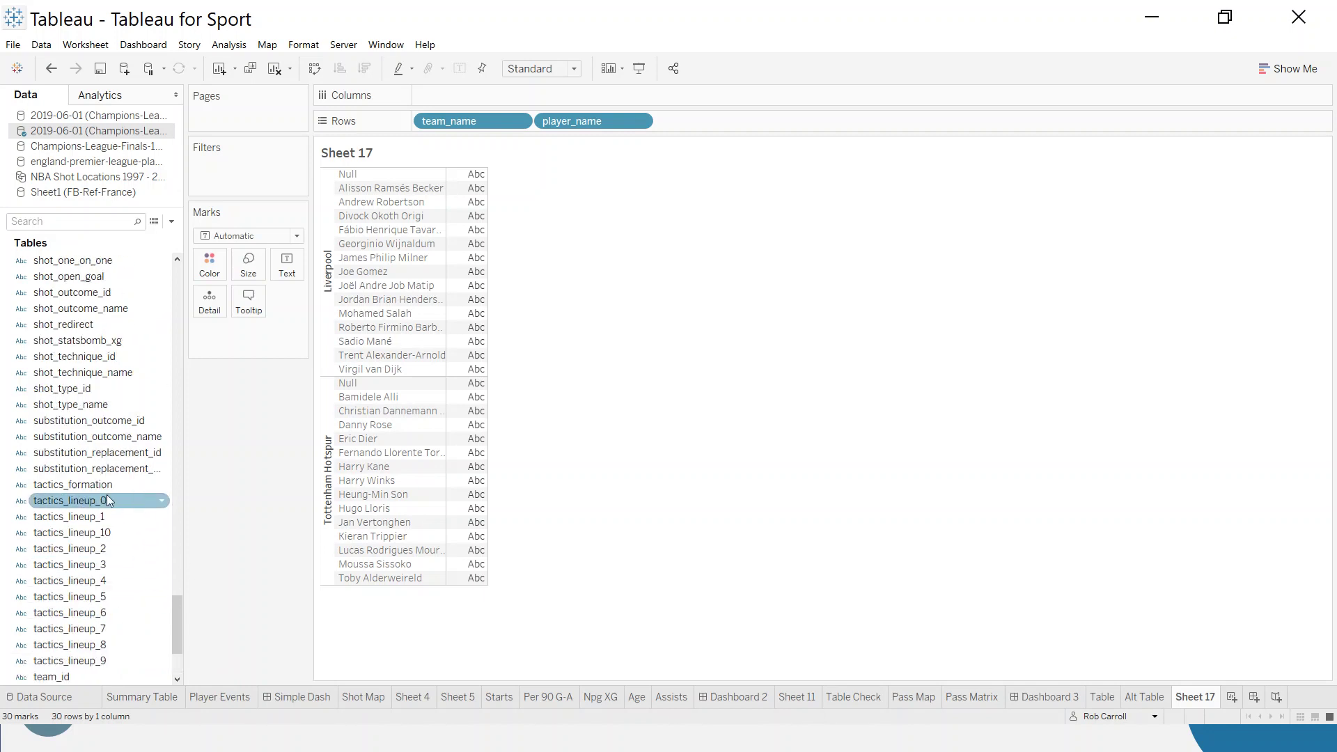
{"action": "scroll", "coordinate": [107, 494], "scroll_direction": "up", "scroll_amount": 4}
{"action": "scroll", "coordinate": [106, 494], "scroll_direction": "up", "scroll_amount": 10}
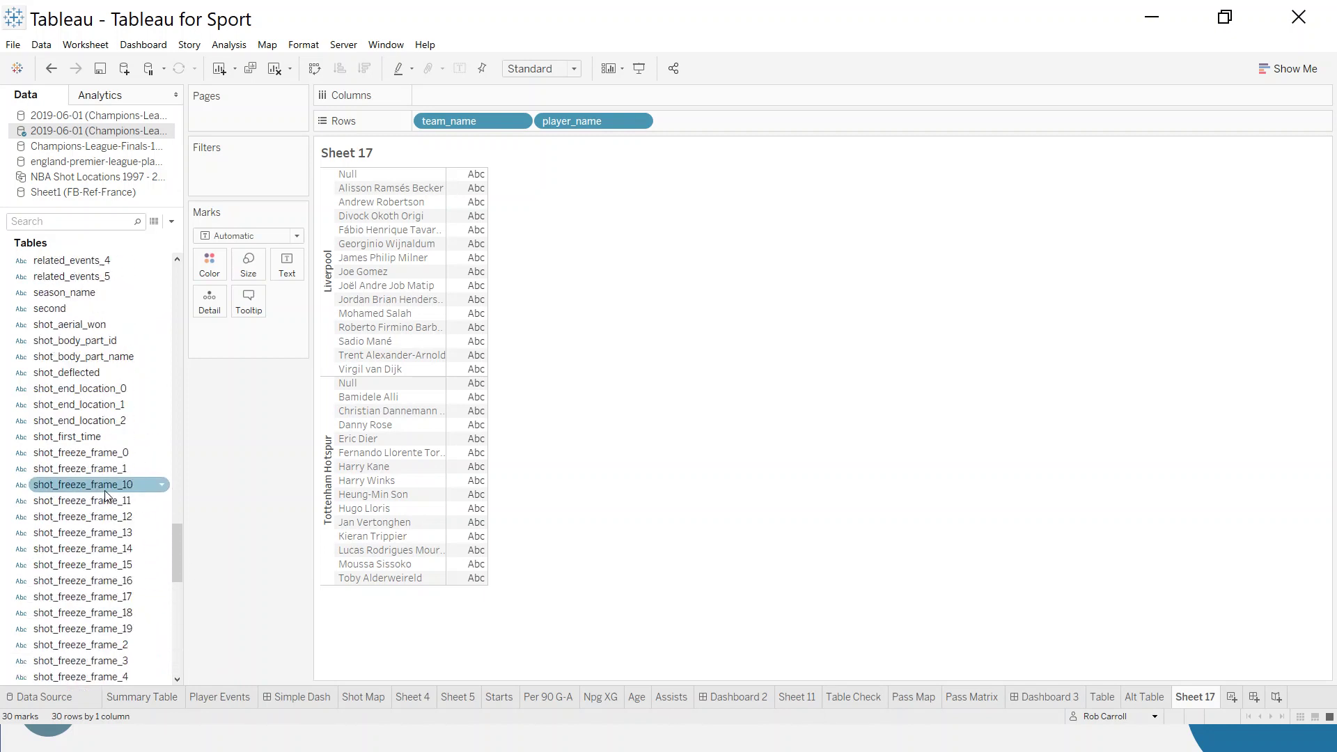
{"action": "left_click", "coordinate": [76, 222]}
{"action": "type", "text": "type"}
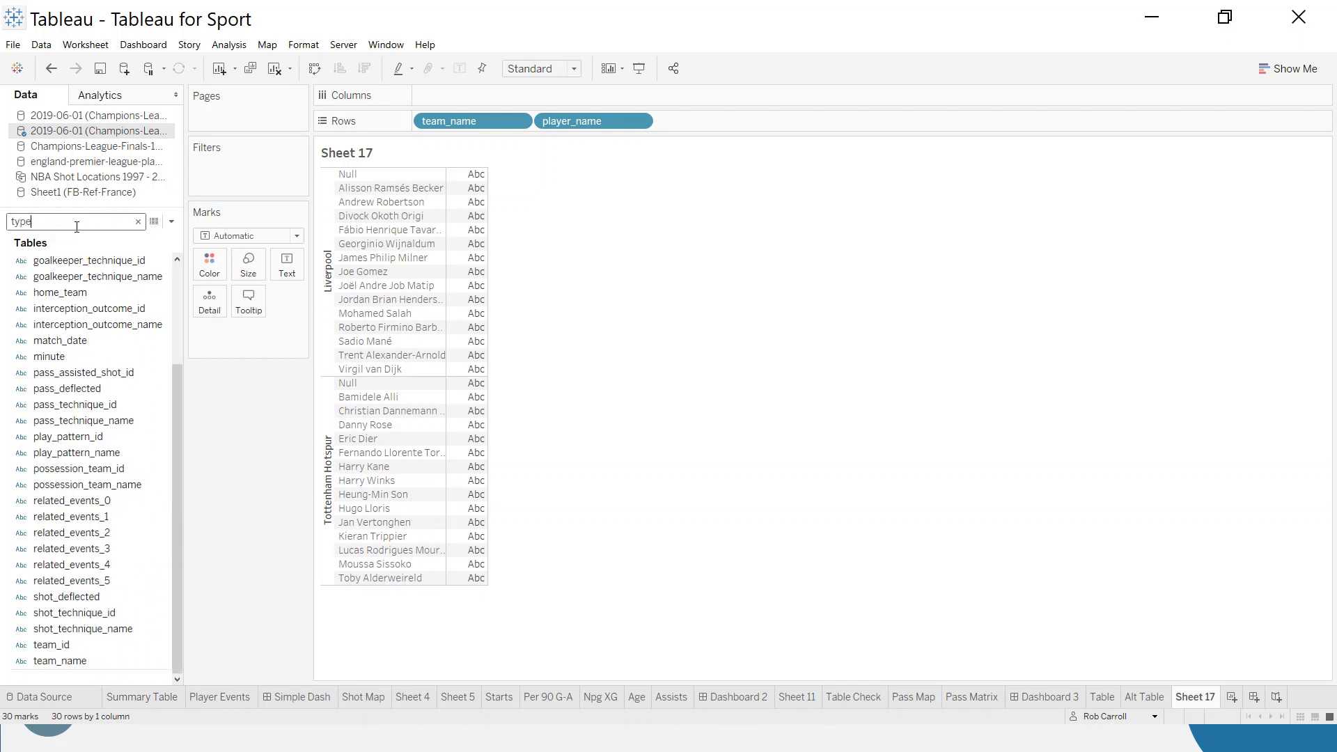
{"action": "left_click_drag", "start_coordinate": [59, 454], "coordinate": [542, 100]}
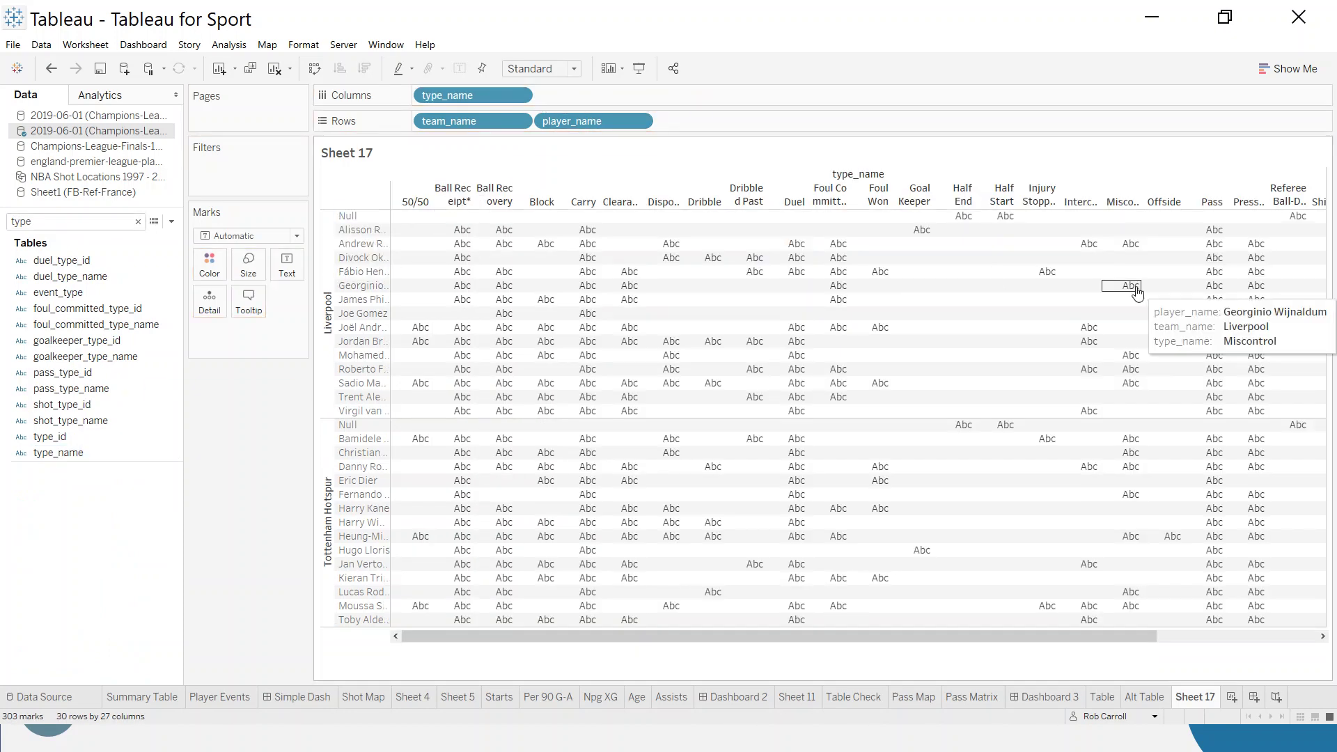
Show event counts in the cells and add a type_name filter, leaving it unchanged.
{"action": "left_click", "coordinate": [138, 222]}
{"action": "scroll", "coordinate": [172, 614], "scroll_direction": "down", "scroll_amount": 10}
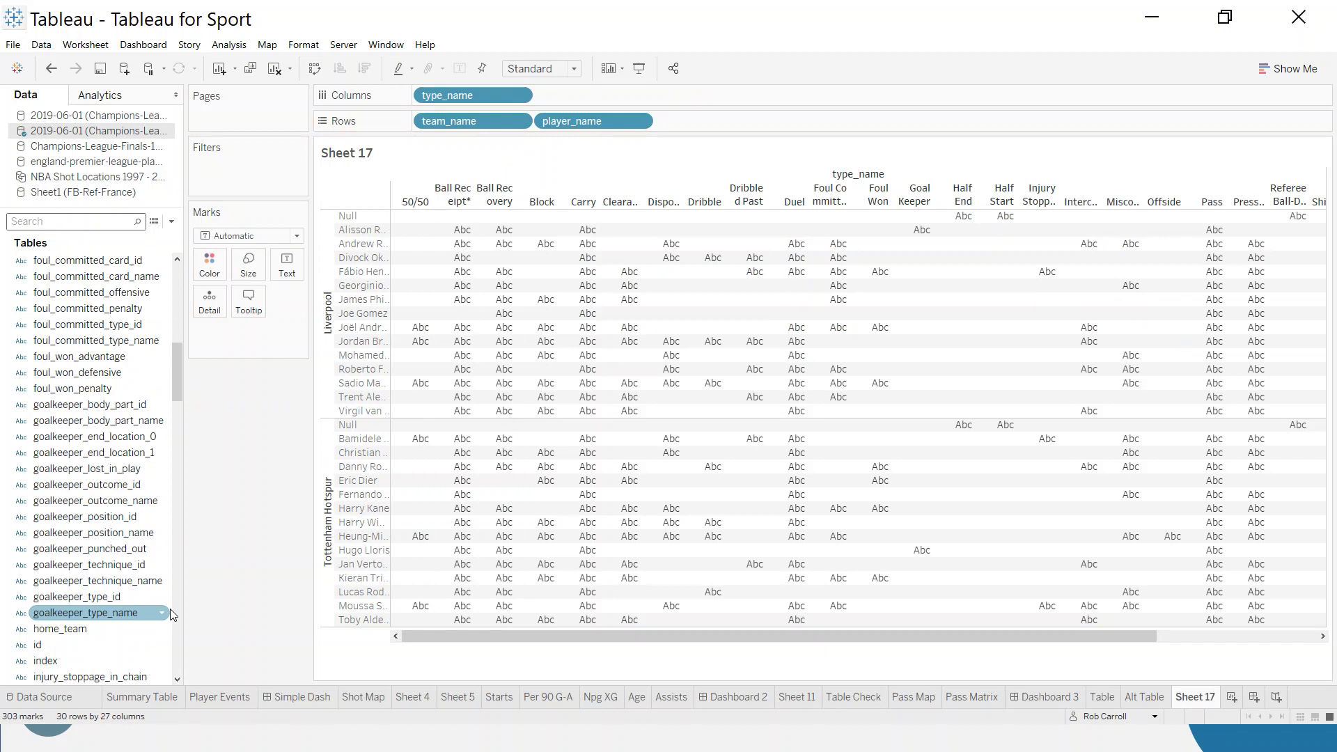
{"action": "scroll", "coordinate": [173, 614], "scroll_direction": "down", "scroll_amount": 15}
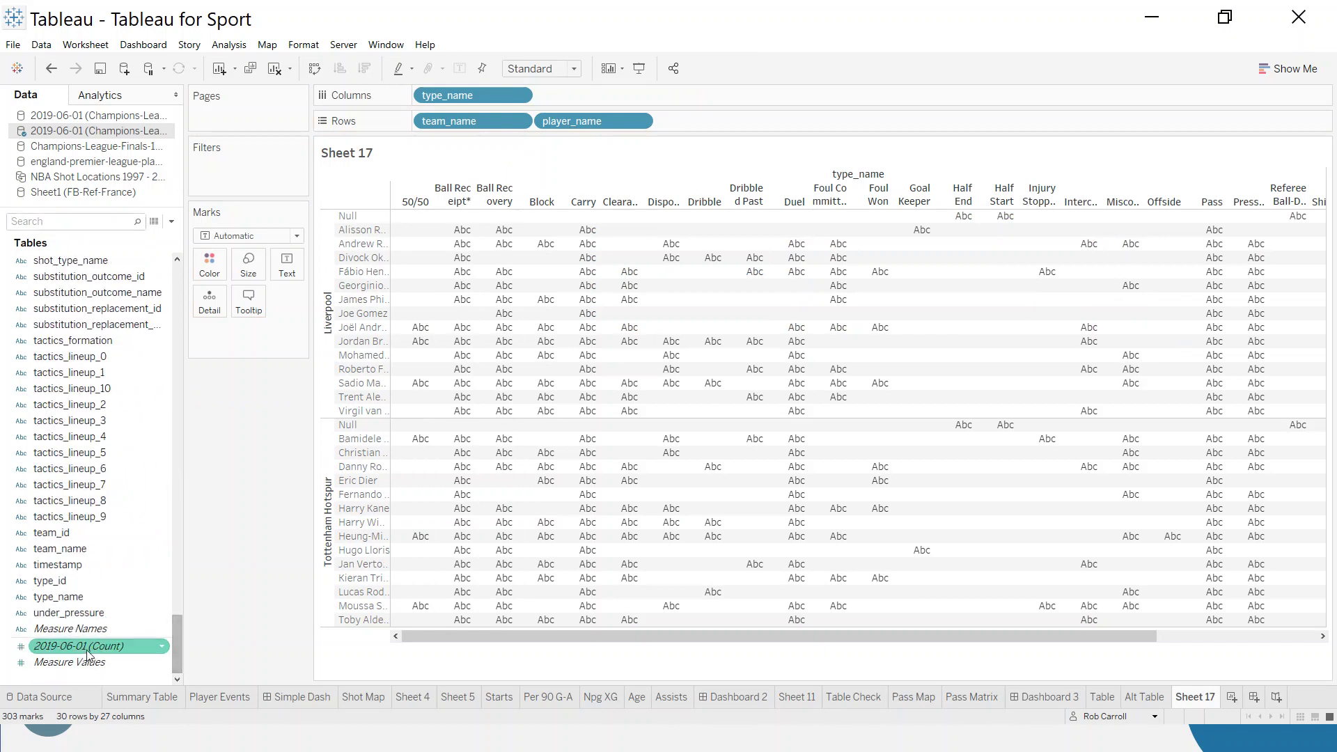
{"action": "left_click_drag", "start_coordinate": [87, 653], "coordinate": [727, 446]}
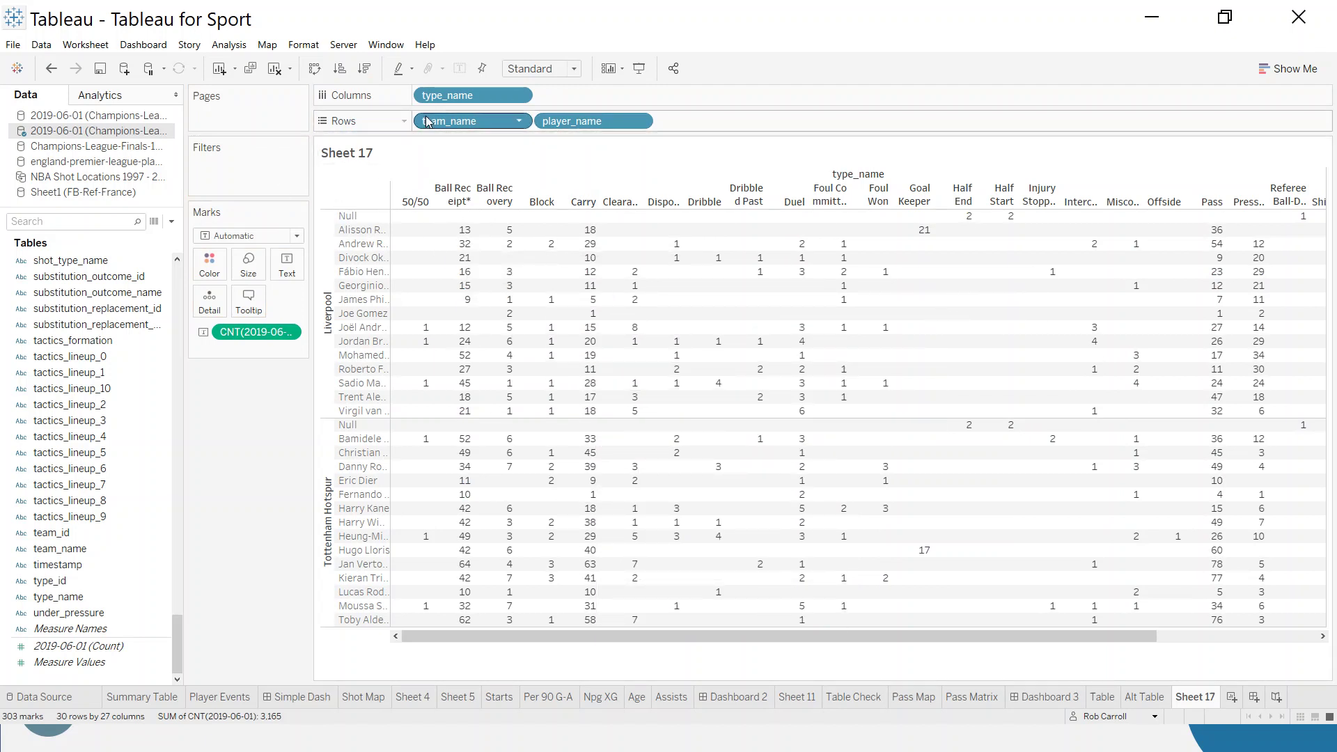
{"action": "left_click_drag", "start_coordinate": [459, 96], "coordinate": [280, 173]}
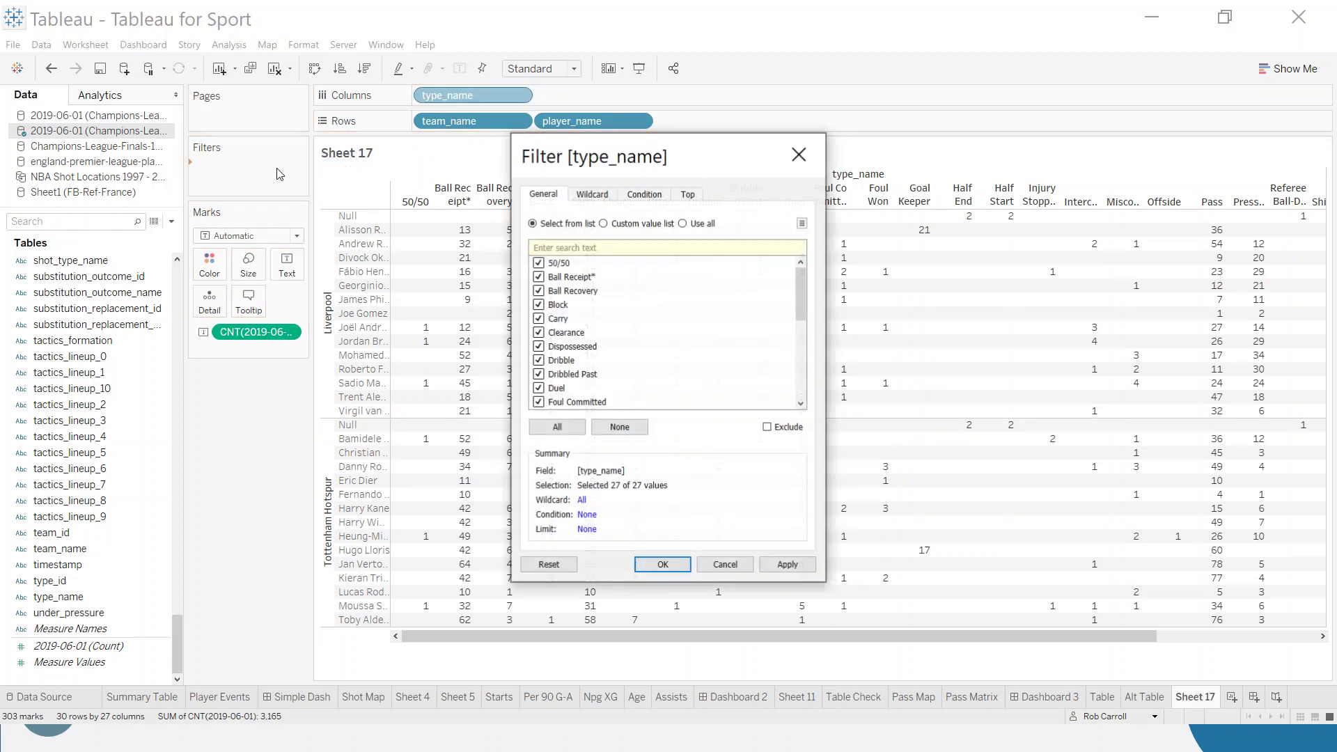
{"action": "left_click", "coordinate": [801, 157]}
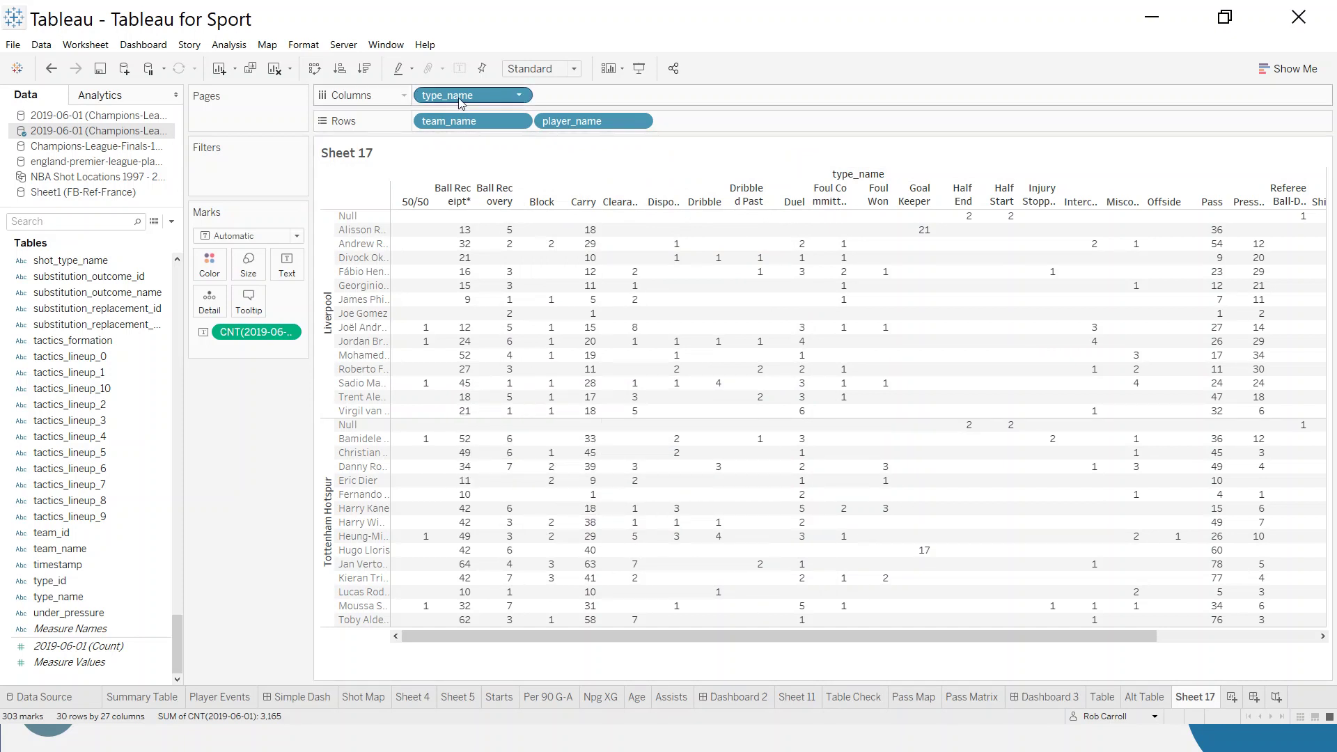
Remove the type_name columns and the count measure, leaving only team and player names.
{"action": "left_click_drag", "start_coordinate": [458, 104], "coordinate": [234, 468]}
{"action": "left_click_drag", "start_coordinate": [256, 331], "coordinate": [249, 476]}
{"action": "scroll", "coordinate": [174, 629], "scroll_direction": "up", "scroll_amount": 7}
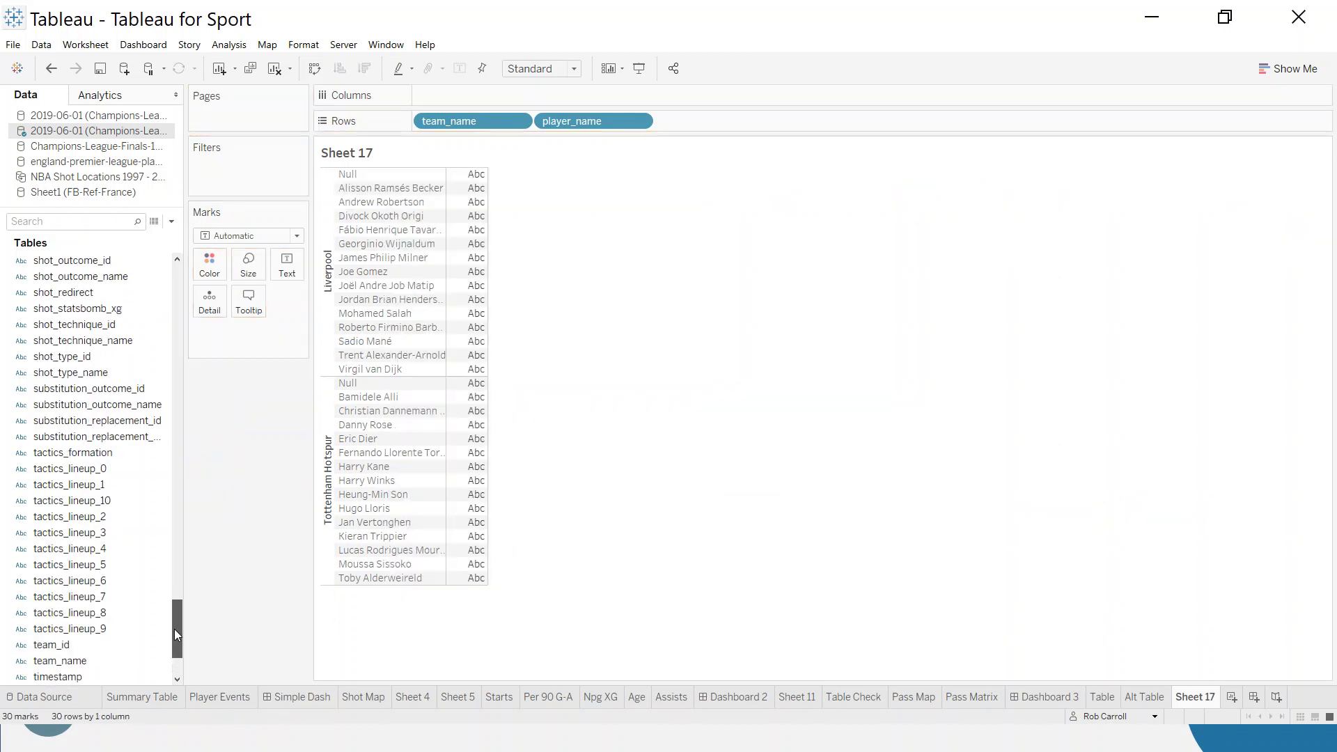
Start a new calculated field, resize its editor, and name it 'Total'.
{"action": "left_click_drag", "start_coordinate": [174, 604], "coordinate": [170, 296]}
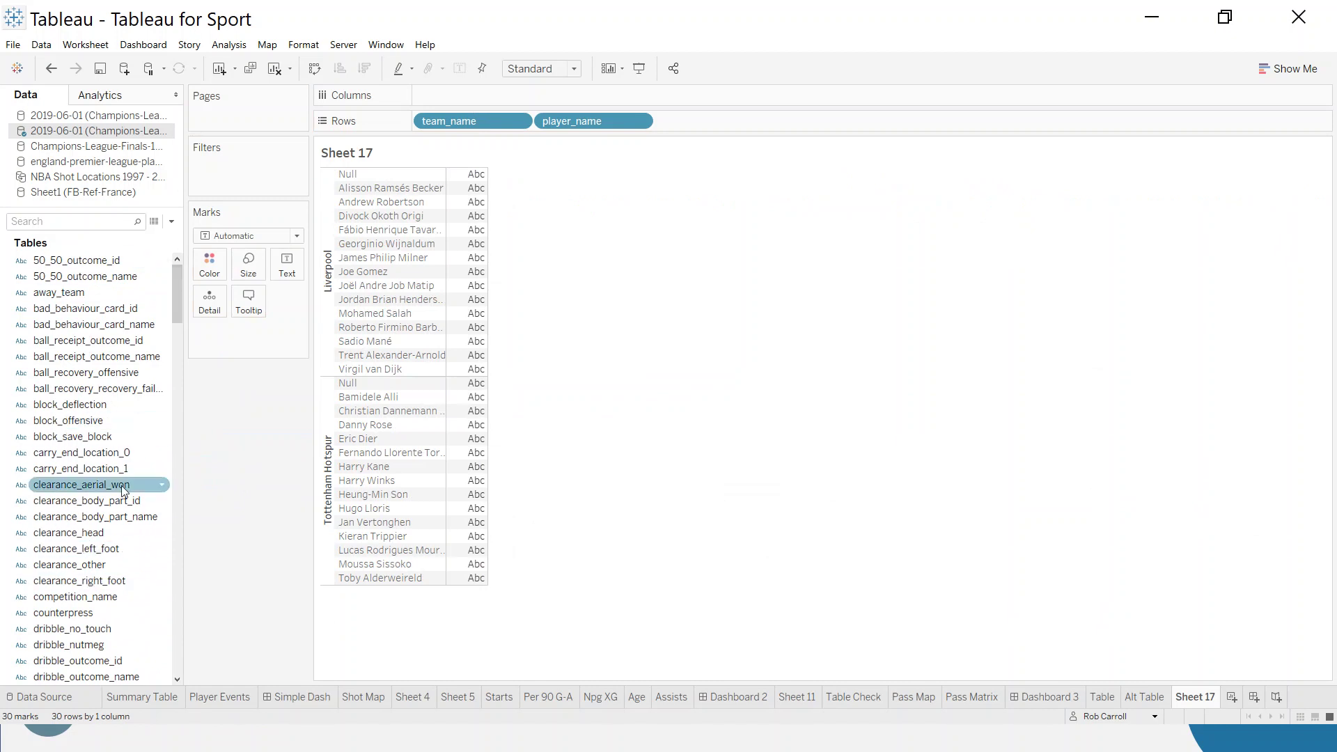
{"action": "left_click", "coordinate": [170, 222]}
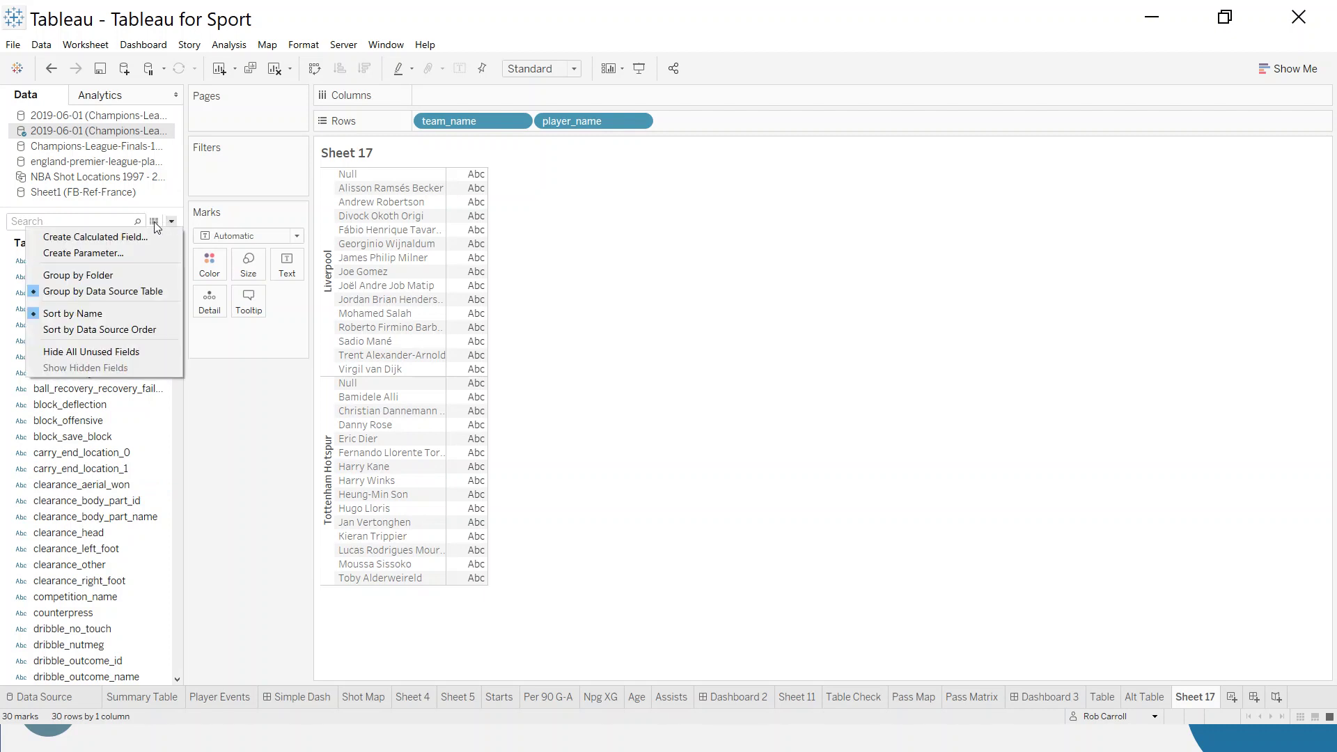
{"action": "left_click", "coordinate": [122, 239]}
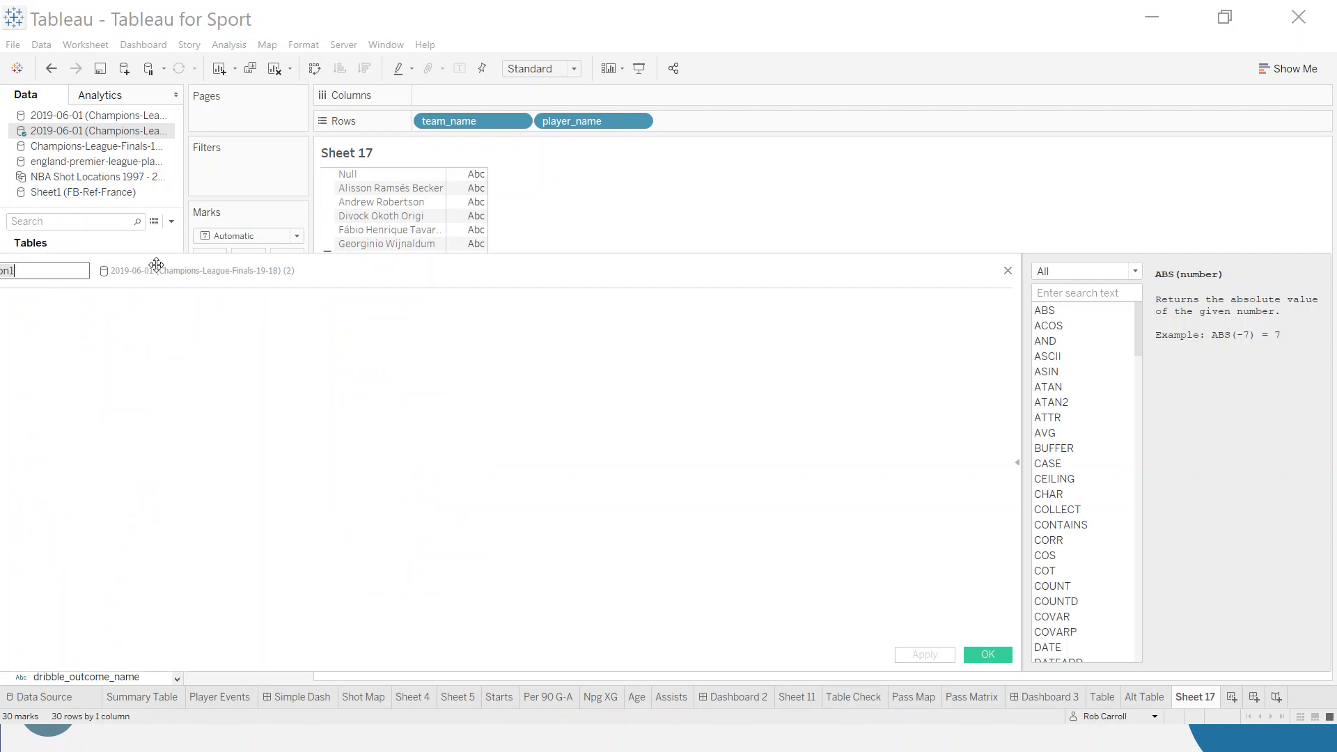
{"action": "left_click_drag", "start_coordinate": [206, 266], "coordinate": [355, 265]}
{"action": "left_click_drag", "start_coordinate": [92, 254], "coordinate": [524, 298]}
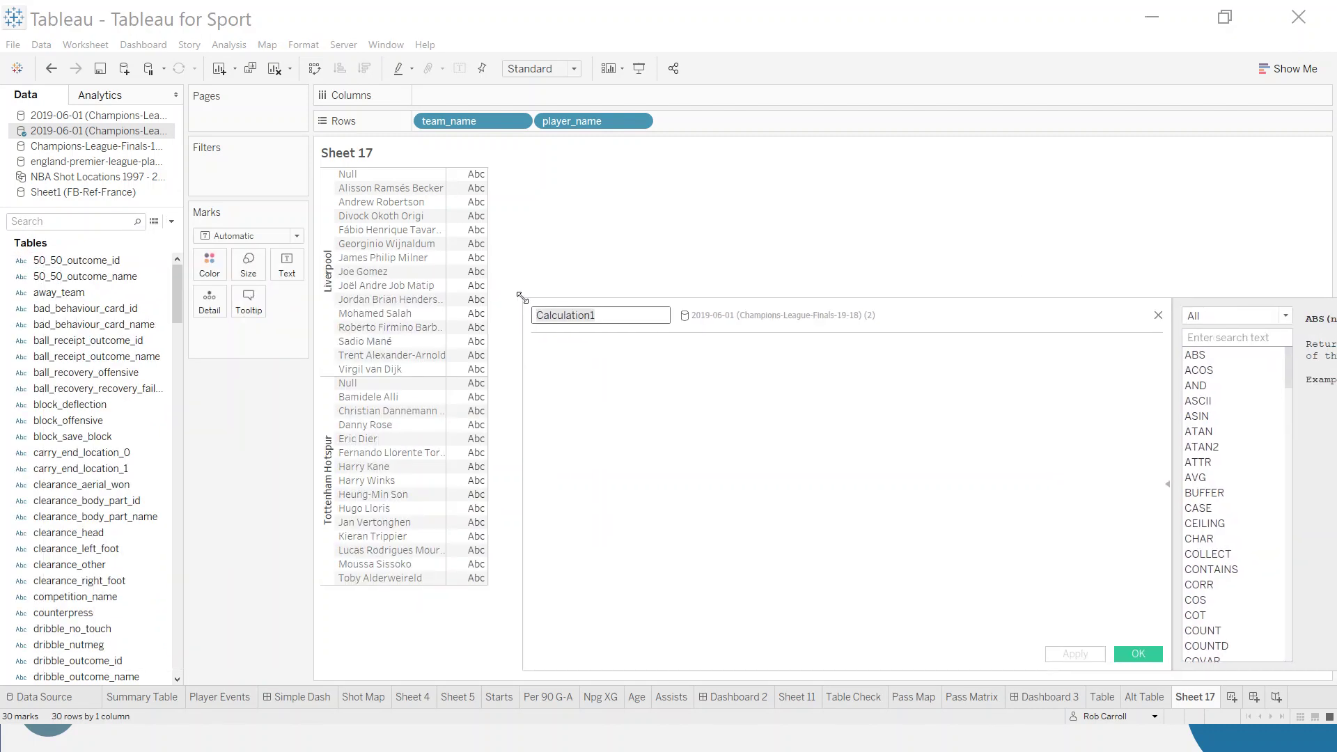
{"action": "left_click_drag", "start_coordinate": [906, 315], "coordinate": [784, 252]}
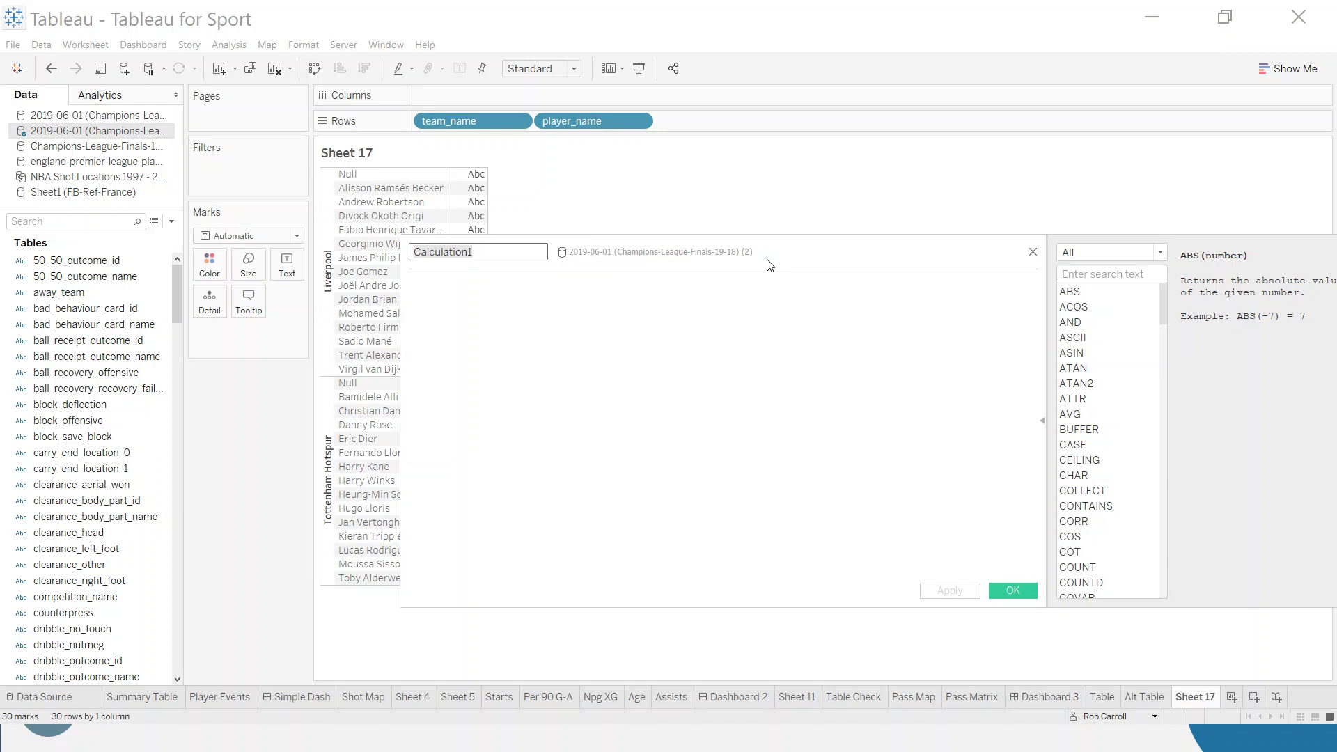
{"action": "key", "text": "ctrl+a"}
{"action": "type", "text": "Total"}
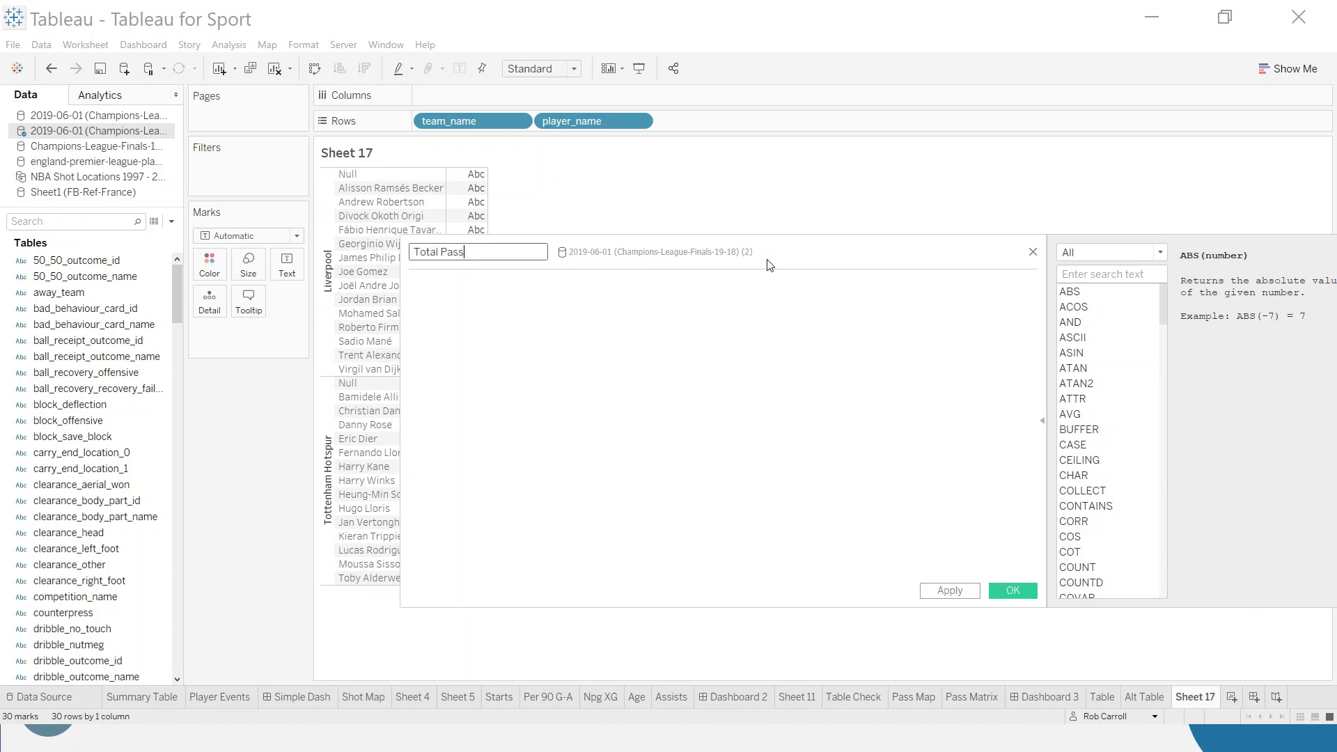
Enter the formula IF [type_name] = "Pass" AND ISNULL([pass_outcome_name]) THEN 1 END.
{"action": "left_click", "coordinate": [679, 330]}
{"action": "type", "text": "IF Type"}
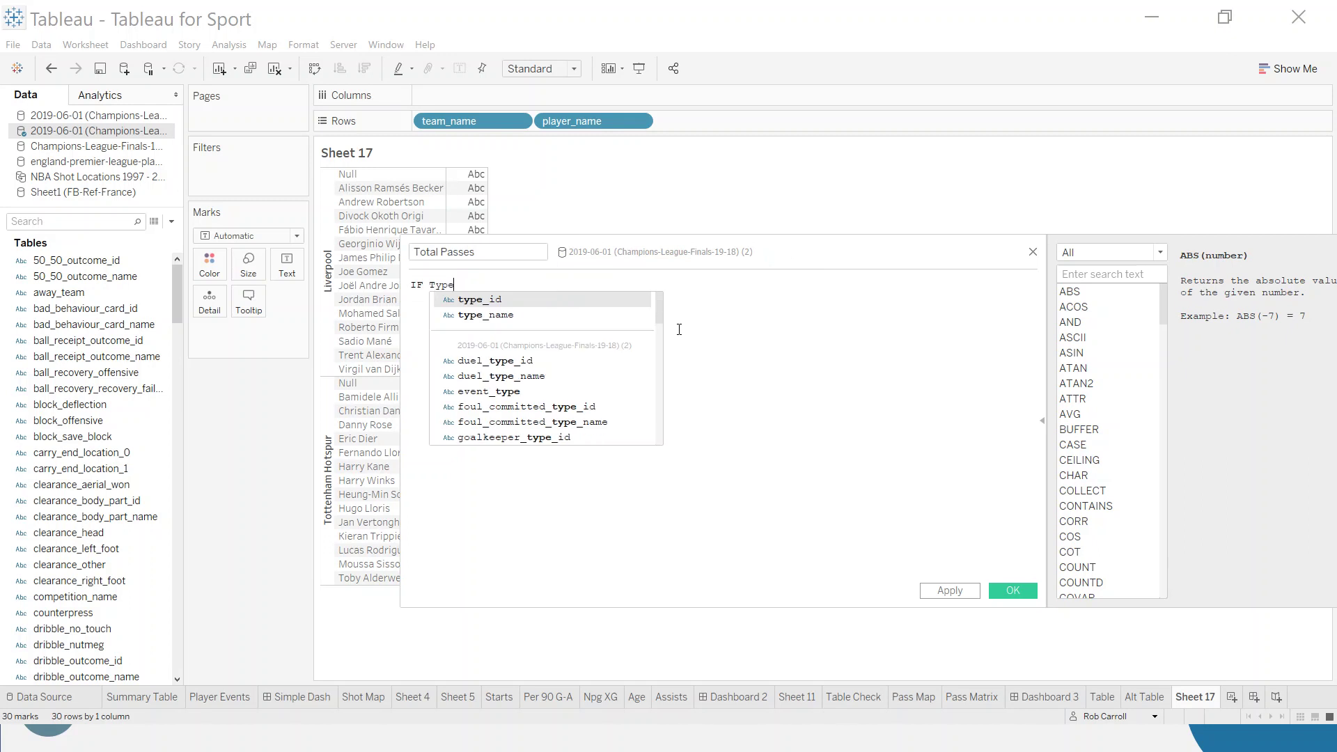
{"action": "key", "text": "Down"}
{"action": "key", "text": "Return"}
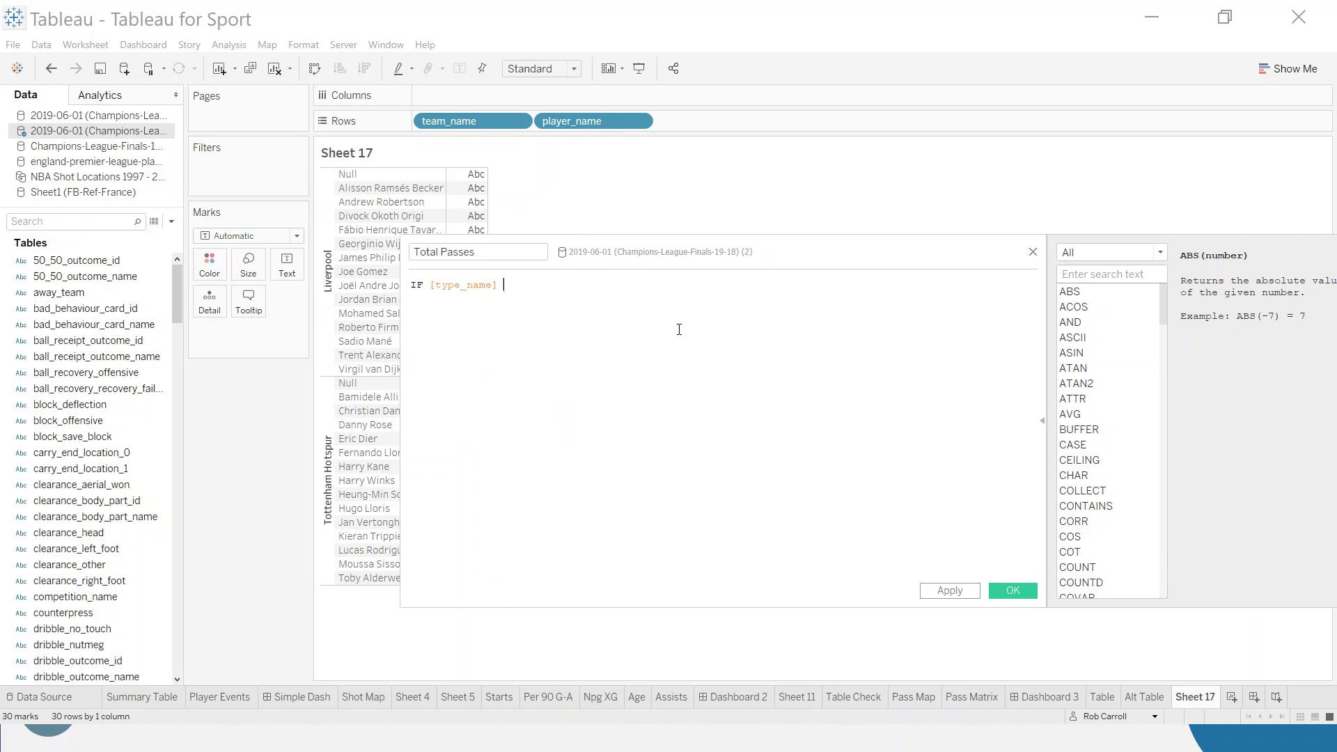
{"action": "type", "text": "= \"Pass\" AND "}
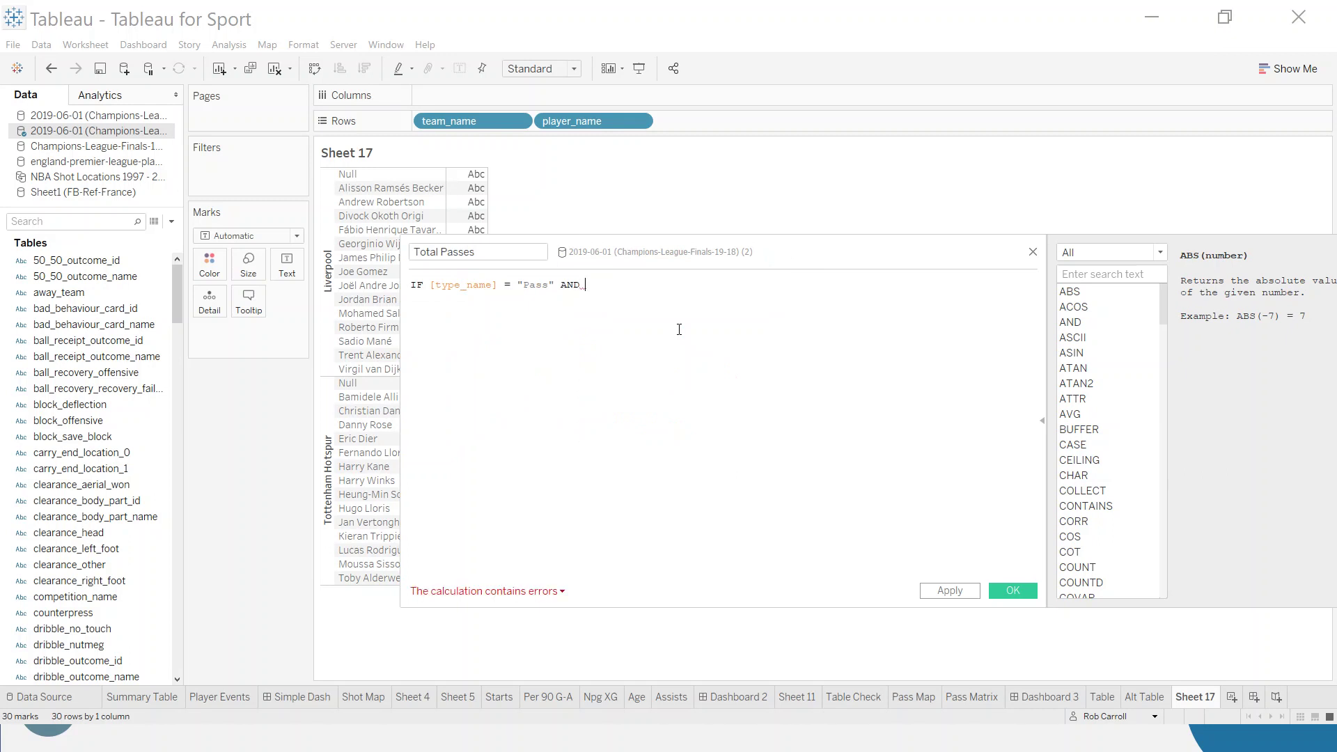
{"action": "type", "text": "Pass"}
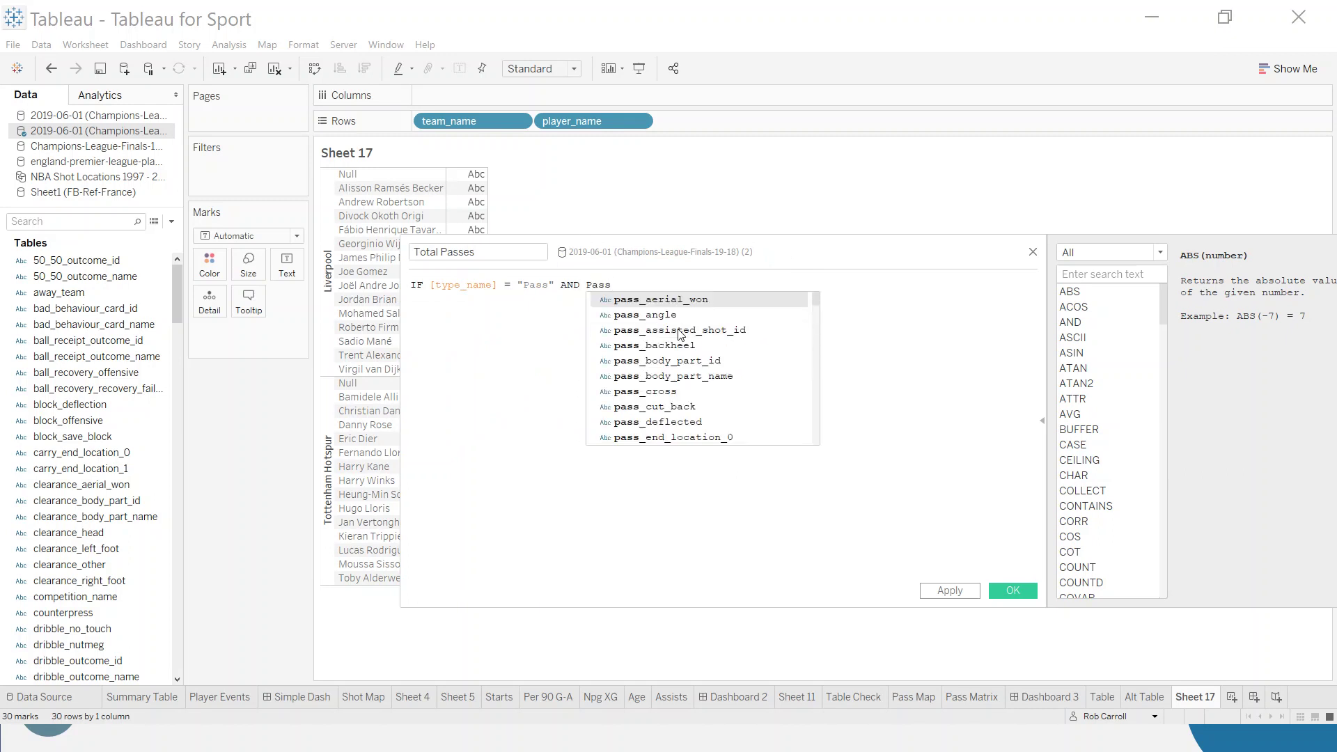
{"action": "type", "text": "_ou"}
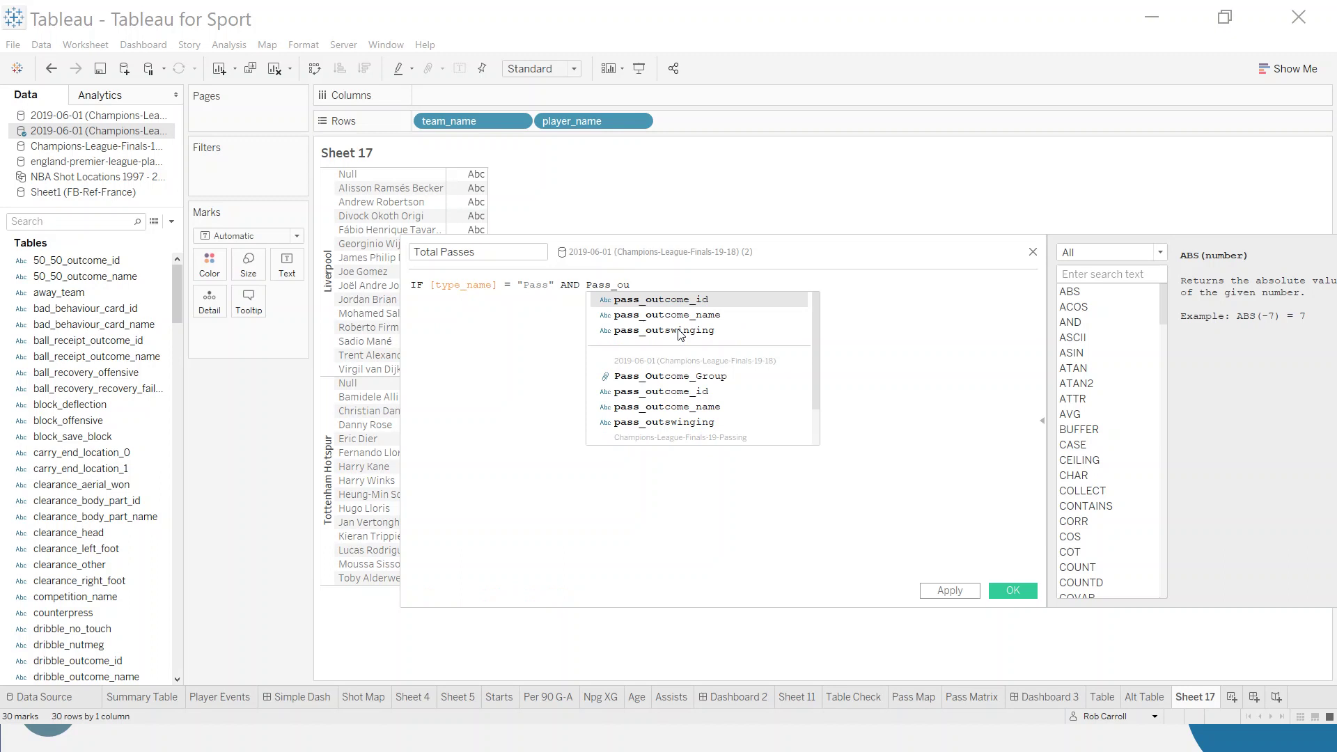
{"action": "key", "text": "Down"}
{"action": "key", "text": "Return"}
{"action": "key", "text": "Left"}
{"action": "key", "text": "Left"}
{"action": "key", "text": "Left"}
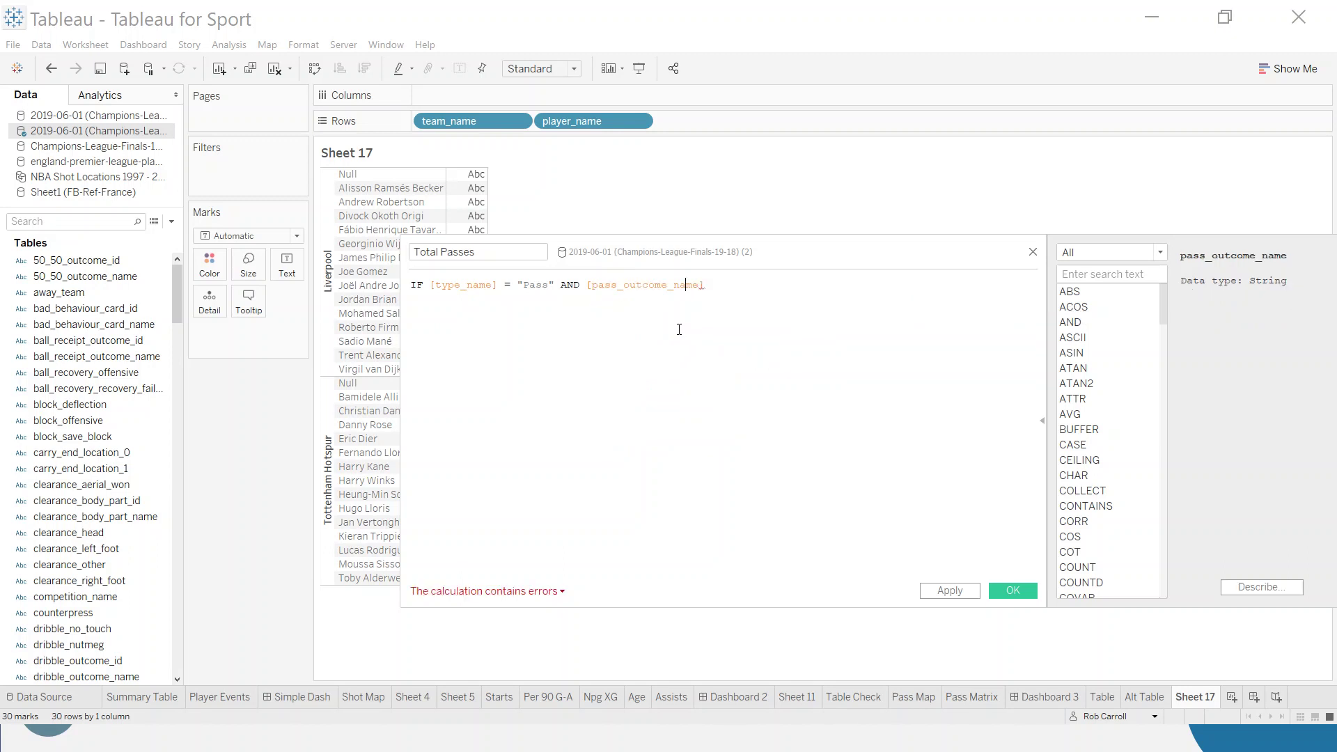
{"action": "type", "text": "ISN"}
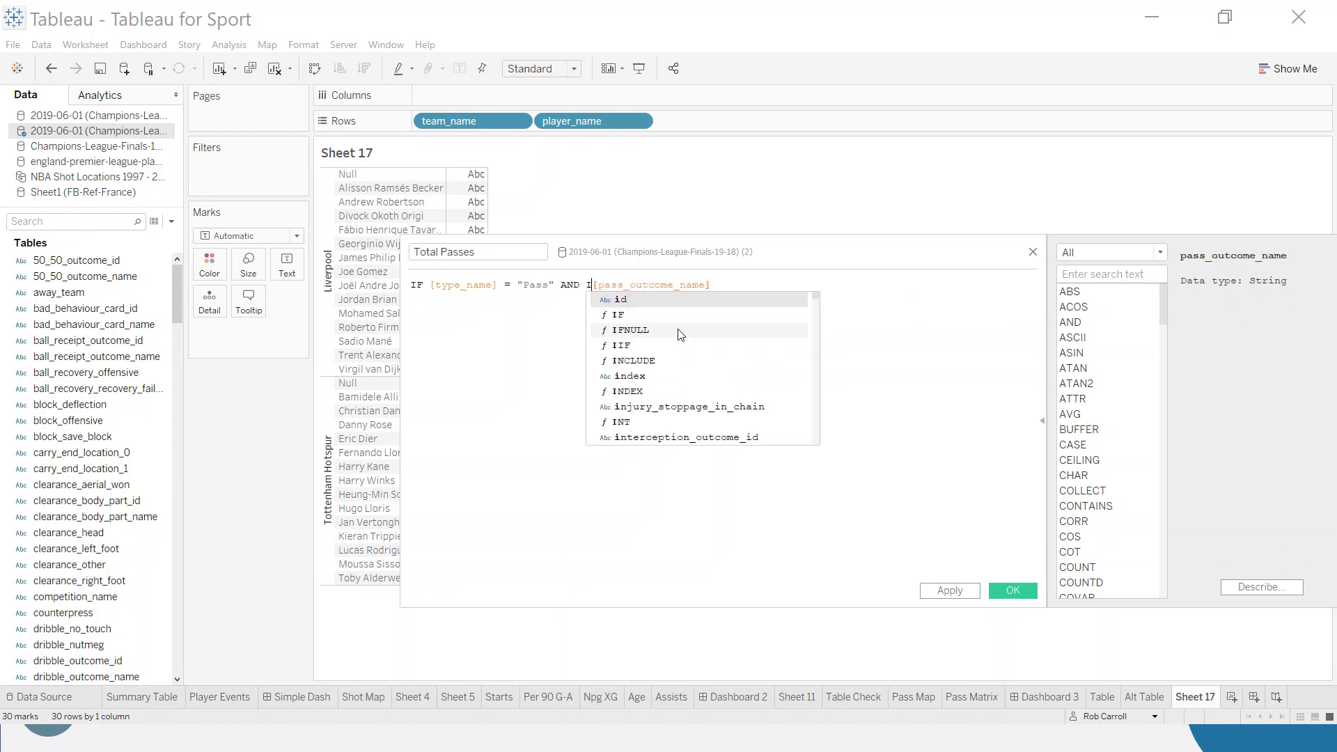
{"action": "type", "text": "ULL"}
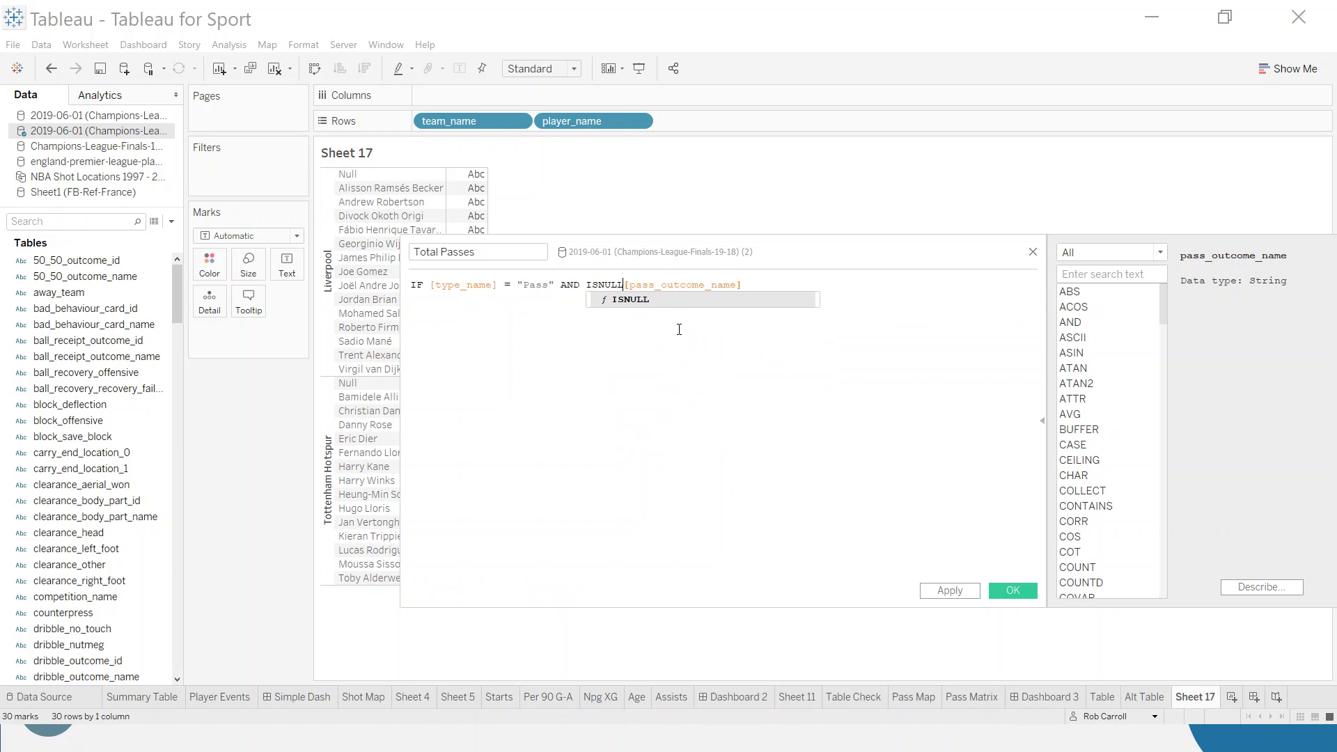
{"action": "type", "text": "([pass_outcome_name]"}
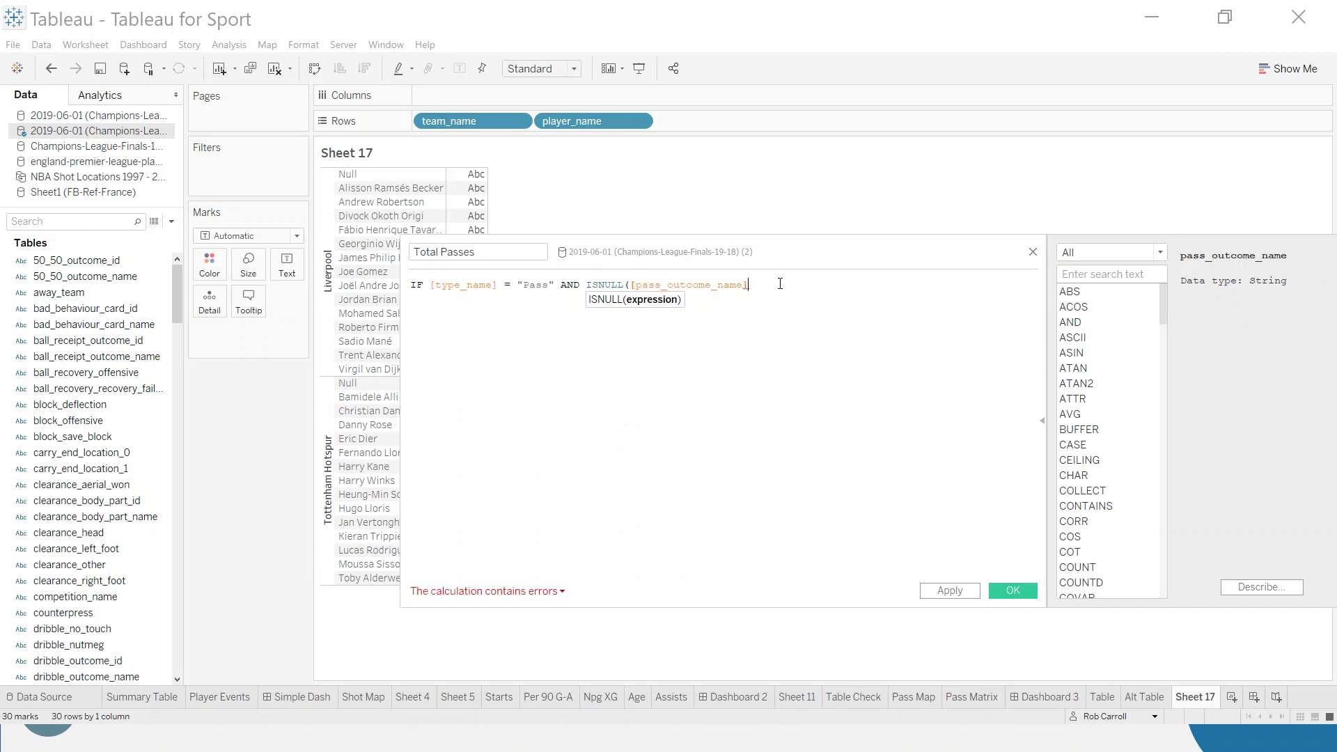
{"action": "type", "text": ")"}
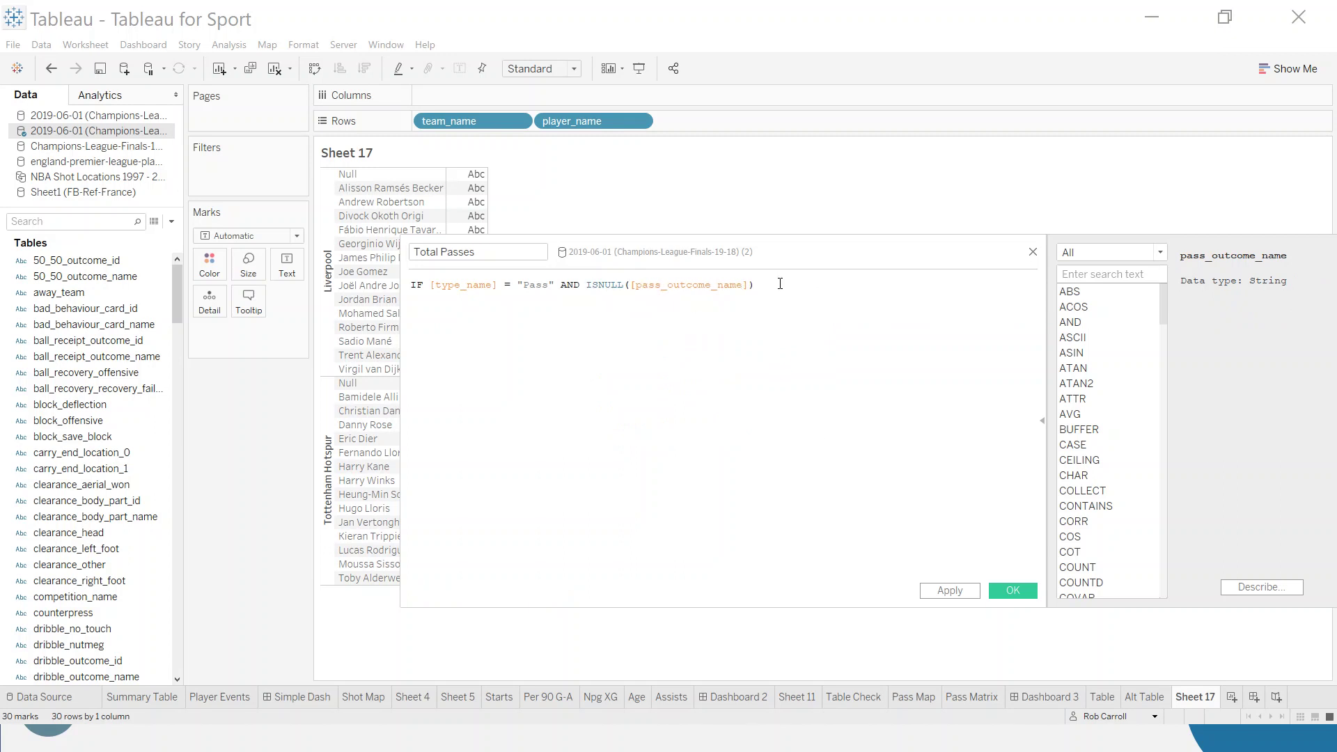
{"action": "type", "text": " THEN"}
{"action": "type", "text": " \"Complet"}
{"action": "key", "text": "BackSpace"}
{"action": "key", "text": "BackSpace"}
{"action": "key", "text": "BackSpace"}
{"action": "key", "text": "BackSpace"}
{"action": "key", "text": "BackSpace"}
{"action": "key", "text": "BackSpace"}
{"action": "type", "text": "END"}
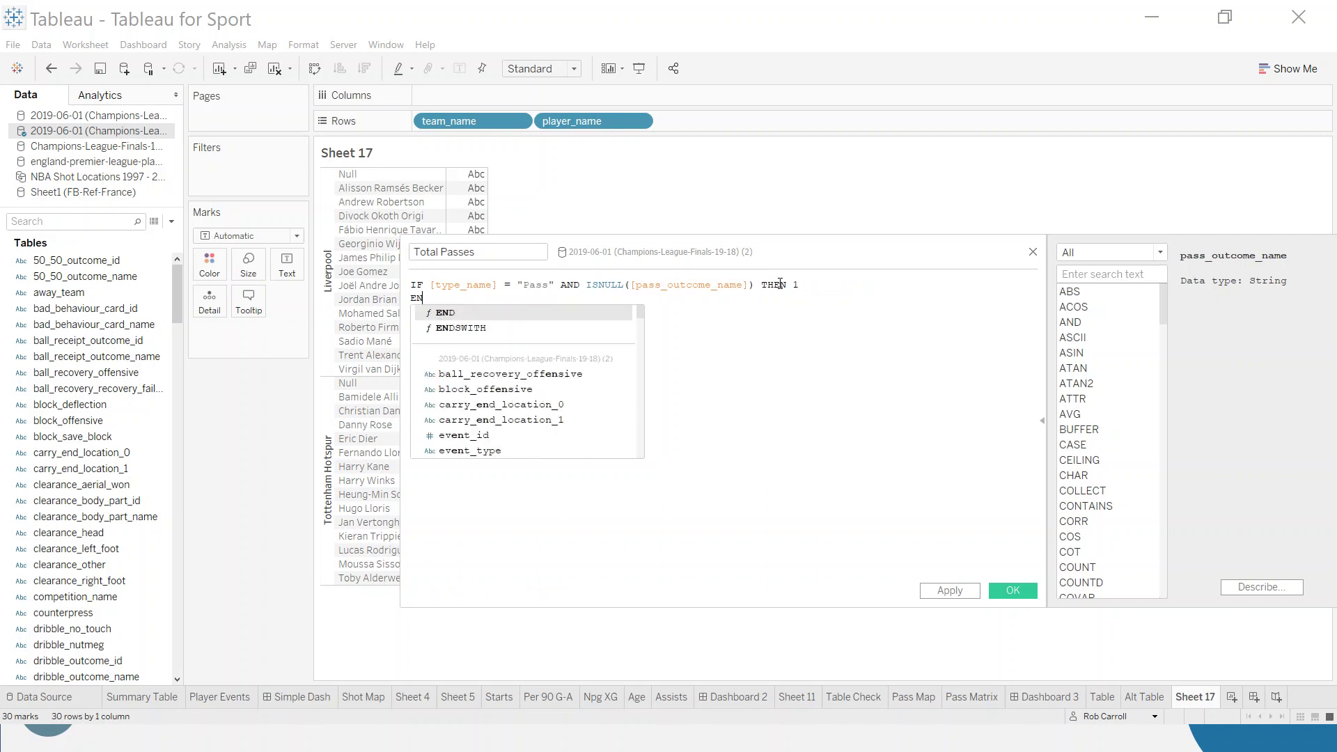
{"action": "left_click", "coordinate": [687, 558]}
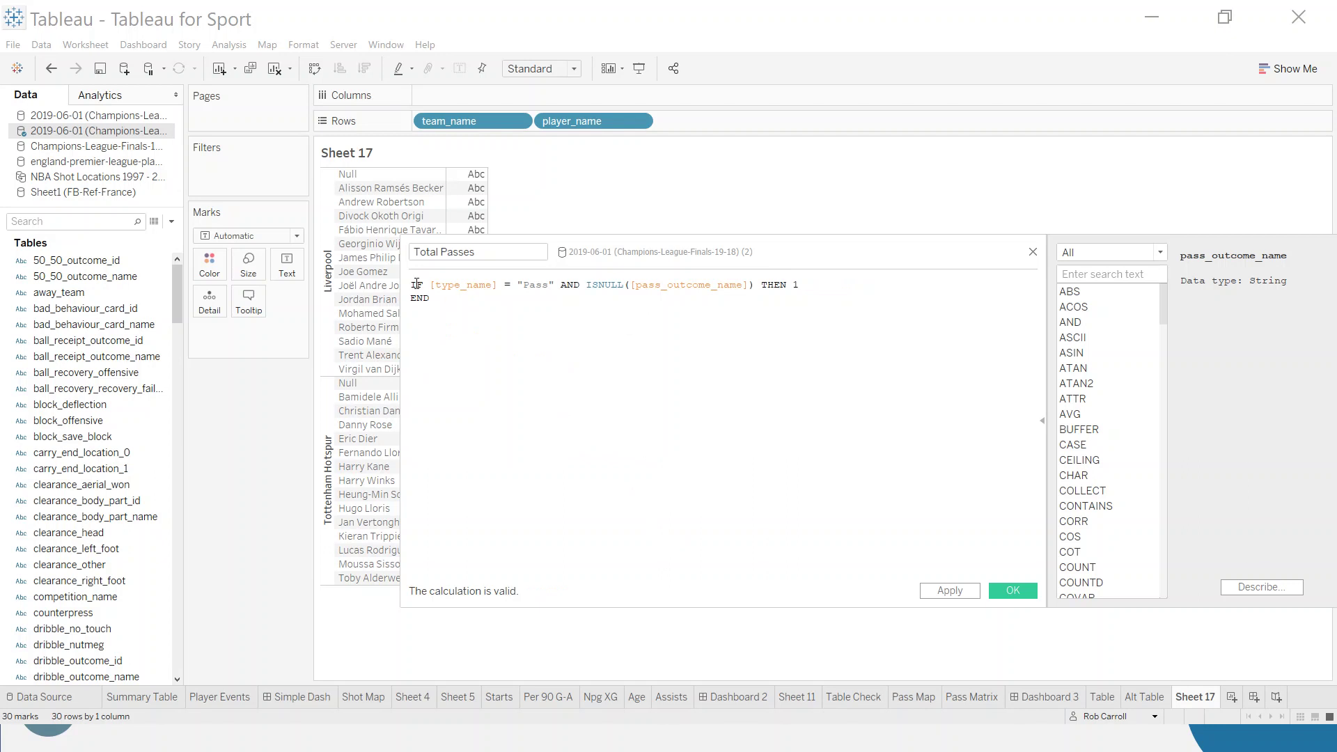
Review the formula's conditions and rename the calculation to Total Passes Completed.
{"action": "left_click_drag", "start_coordinate": [409, 287], "coordinate": [555, 282]}
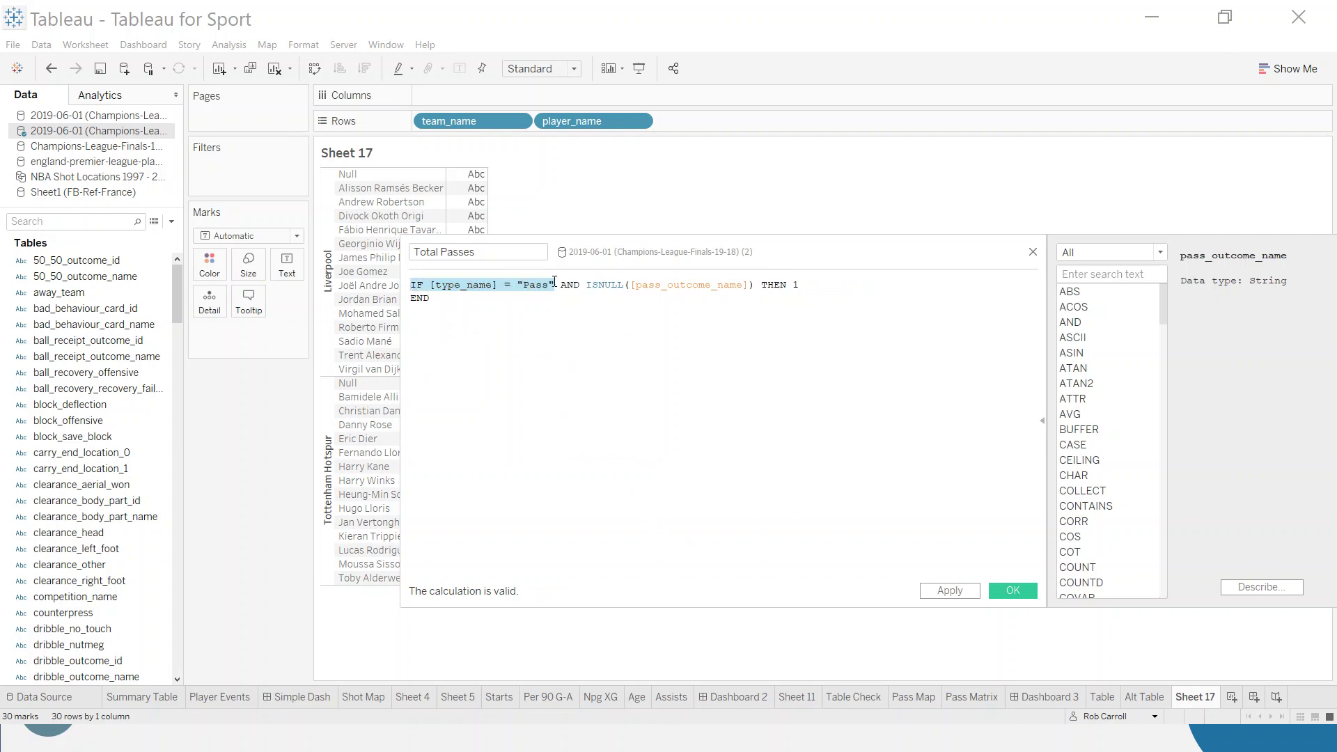
{"action": "left_click", "coordinate": [622, 285]}
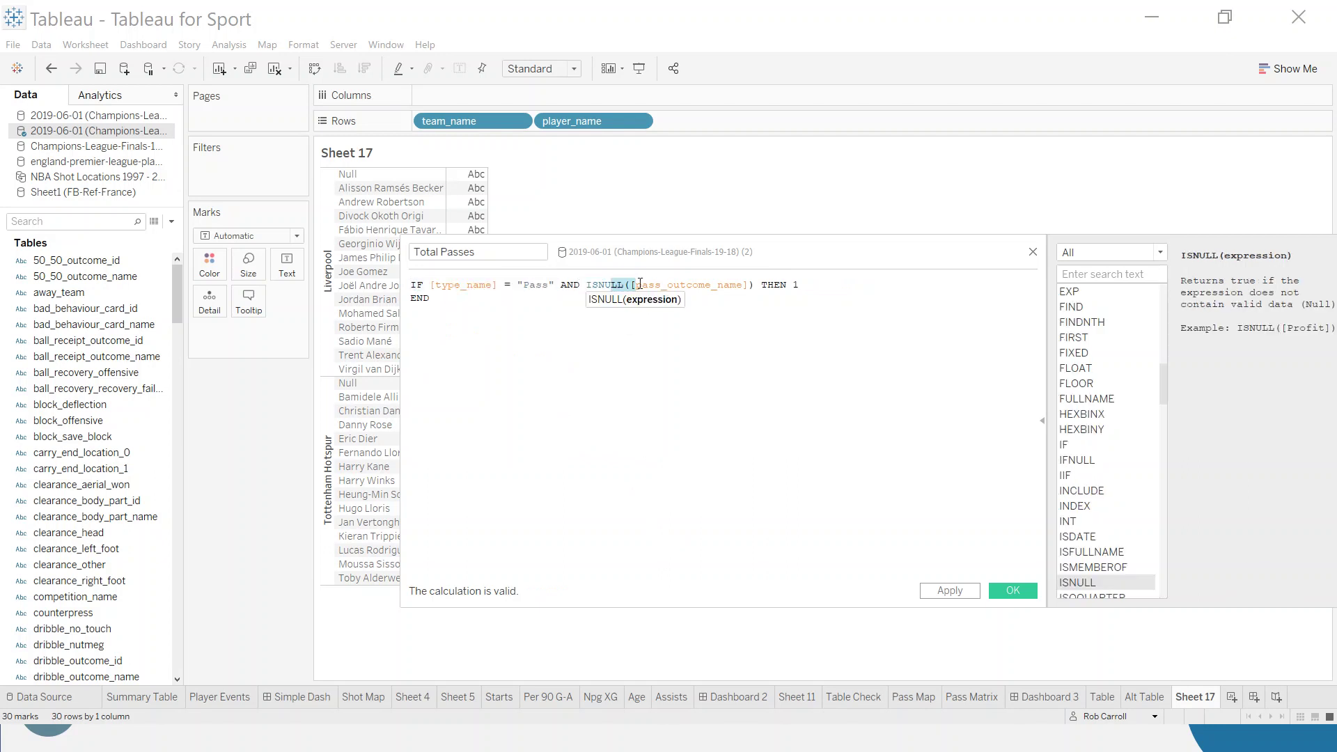
{"action": "left_click_drag", "start_coordinate": [611, 286], "coordinate": [745, 286]}
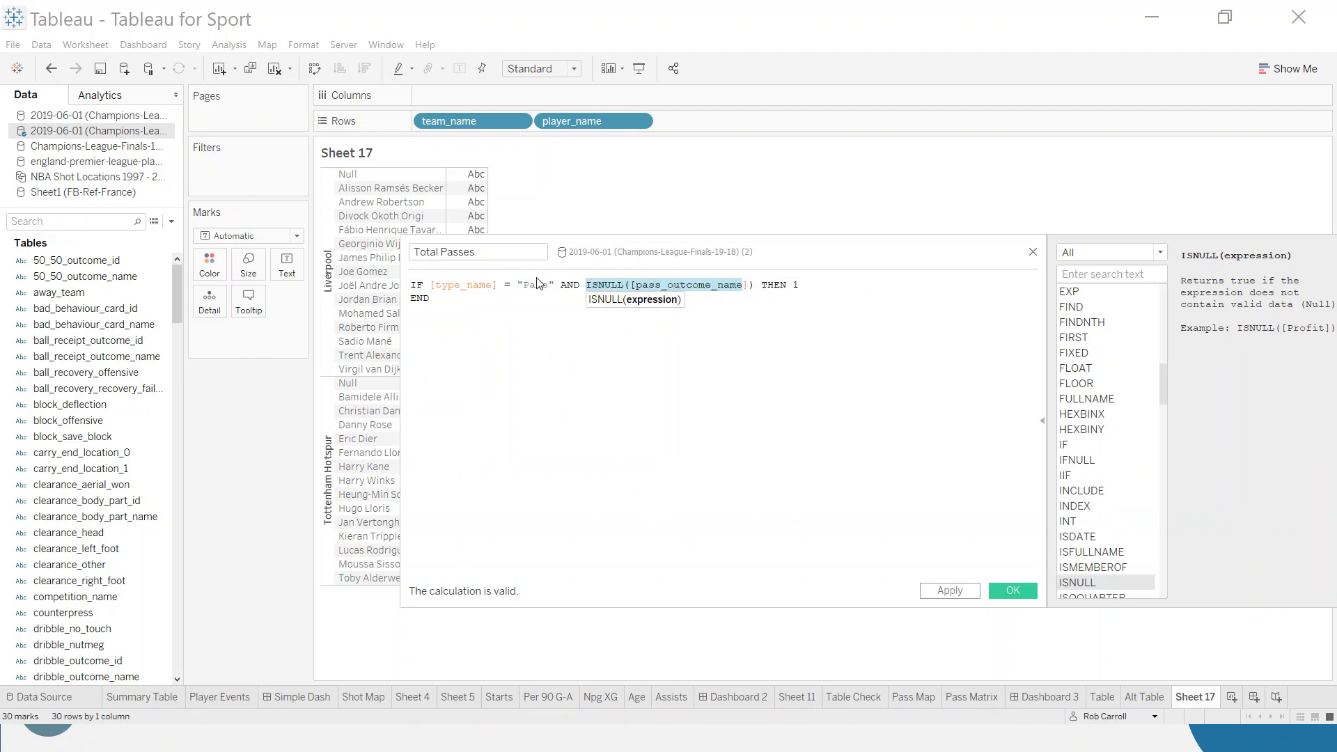
{"action": "left_click", "coordinate": [502, 256]}
{"action": "type", "text": "Completed"}
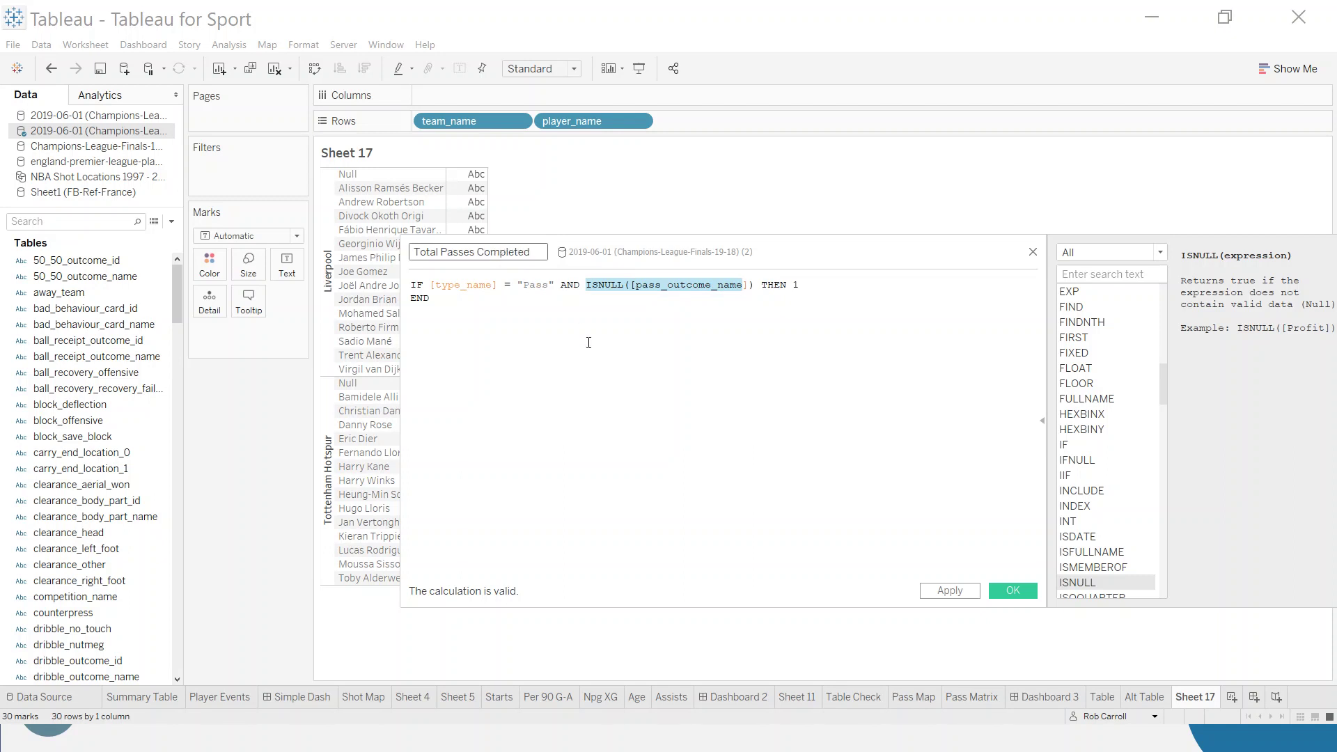
{"action": "left_click", "coordinate": [589, 342]}
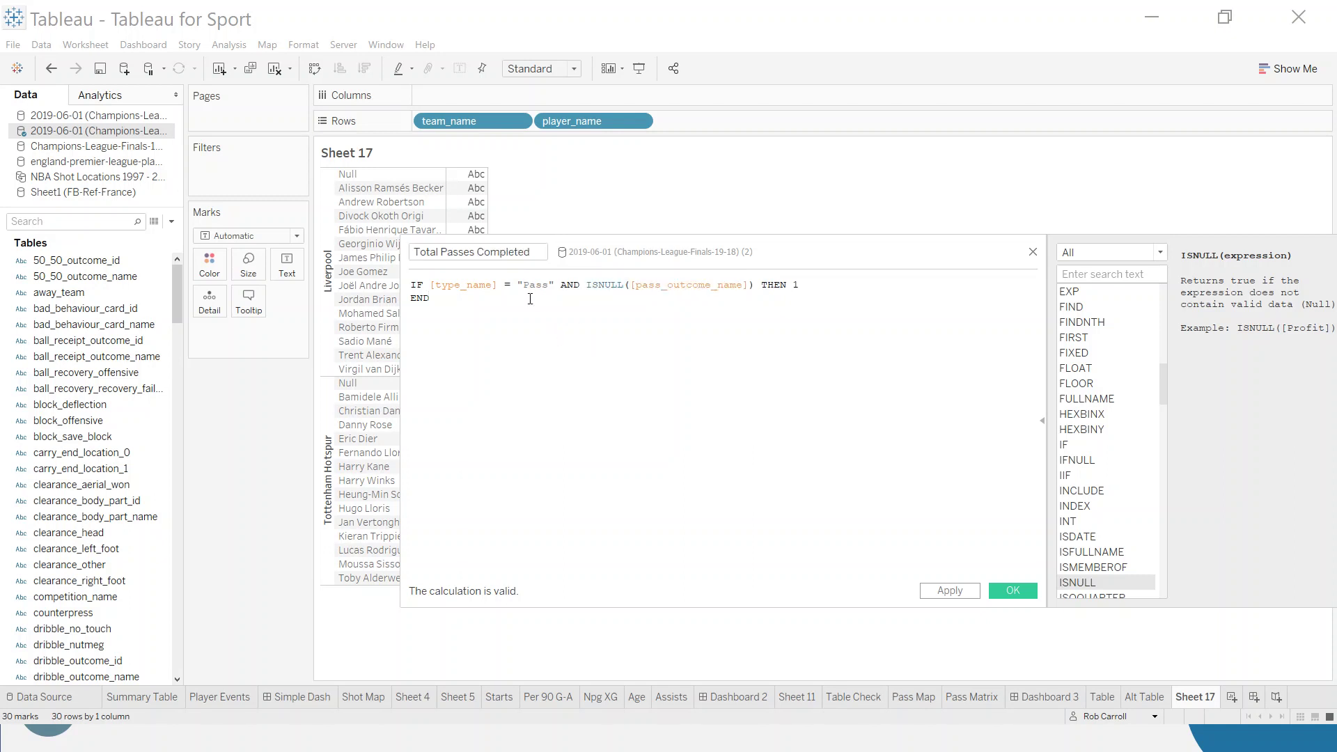
Save the calculation and show Total Passes Completed as text beside each player.
{"action": "left_click", "coordinate": [1009, 586]}
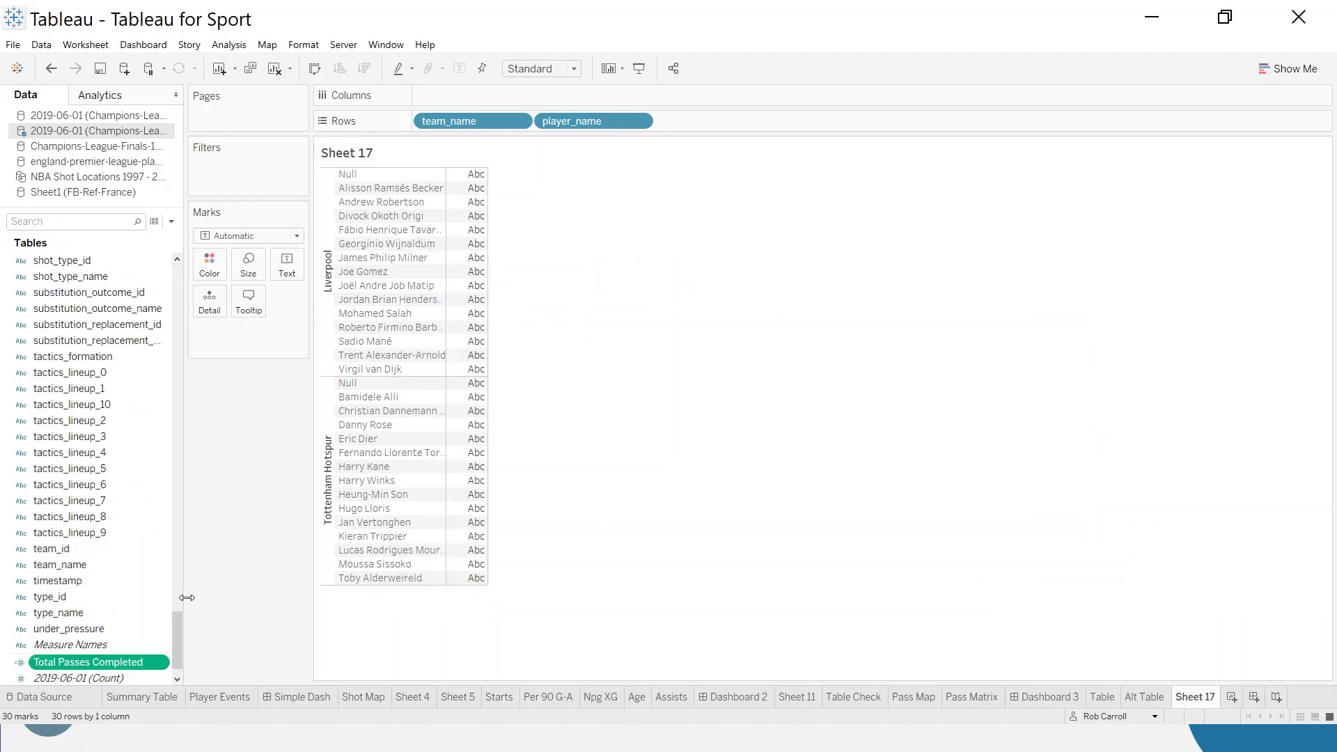
{"action": "mouse_move", "coordinate": [92, 662]}
{"action": "left_mouse_down"}
{"action": "mouse_move", "coordinate": [87, 648]}
{"action": "mouse_move", "coordinate": [352, 512]}
{"action": "mouse_move", "coordinate": [236, 611]}
{"action": "mouse_move", "coordinate": [50, 664]}
{"action": "mouse_move", "coordinate": [74, 663]}
{"action": "left_mouse_up"}
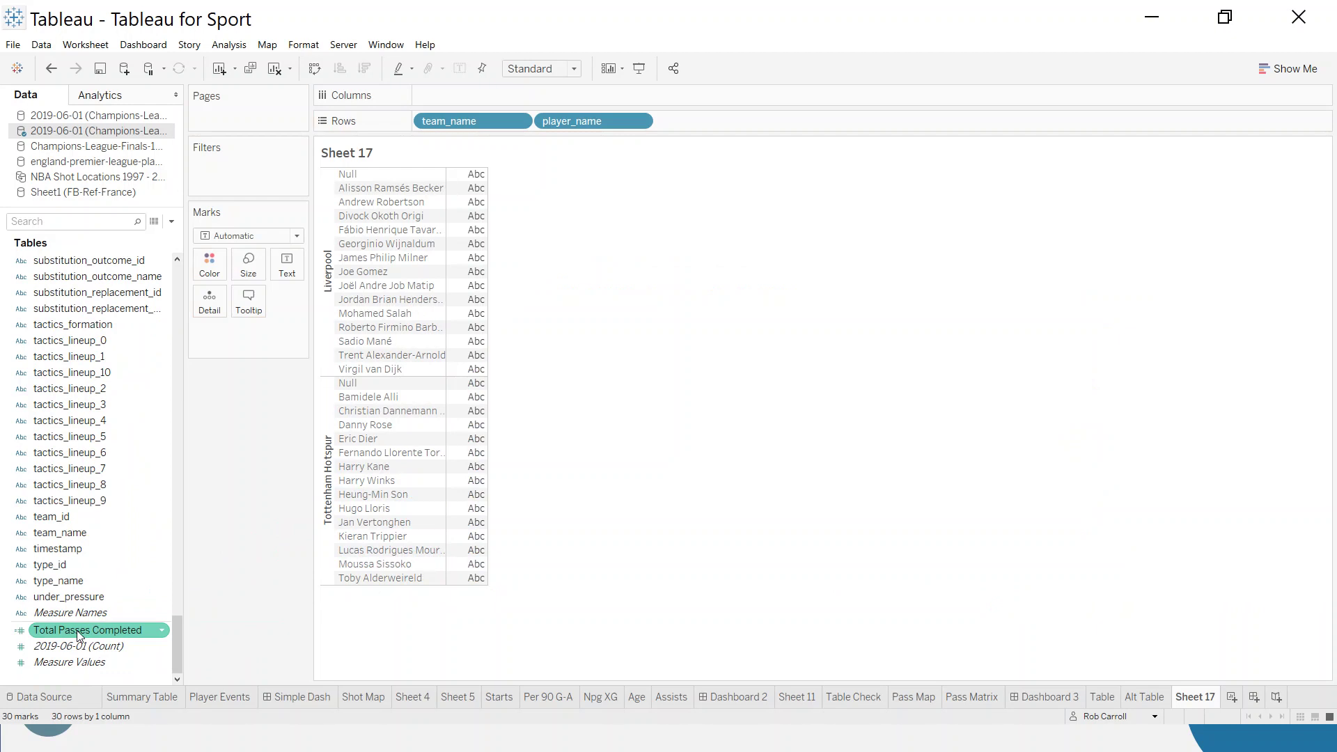
{"action": "left_click_drag", "start_coordinate": [78, 635], "coordinate": [473, 349]}
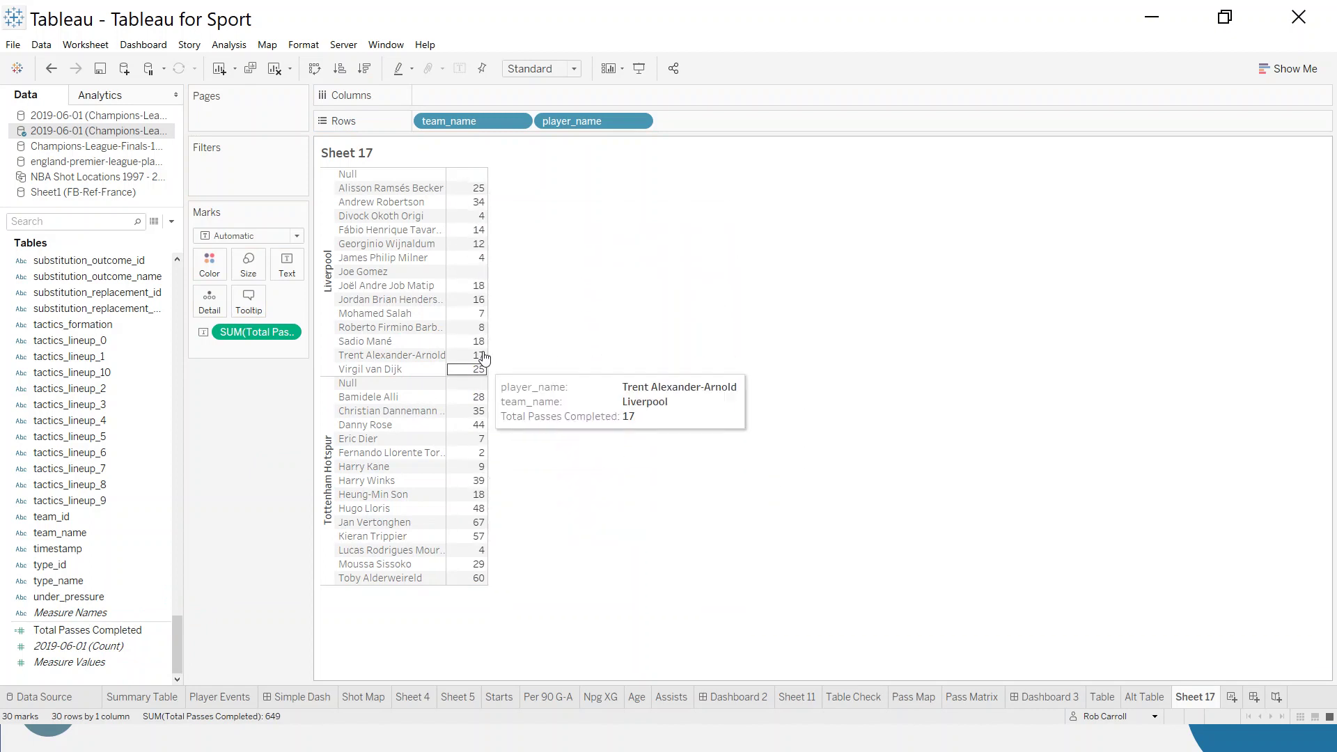
{"action": "left_click", "coordinate": [171, 221]}
Create a Total Passes calculated field with IF [type_name] = "Pass" THEN 1 END.
{"action": "left_click", "coordinate": [161, 231]}
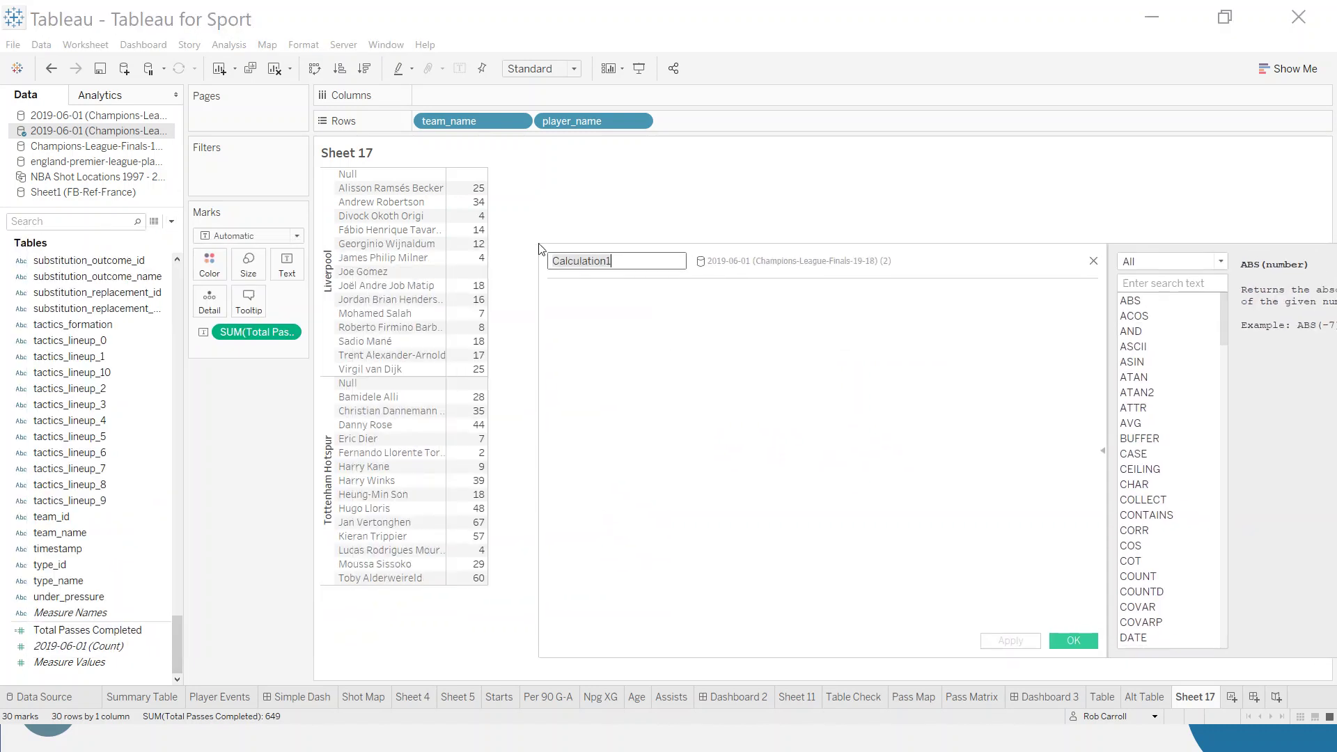
{"action": "type", "text": "Total Passes"}
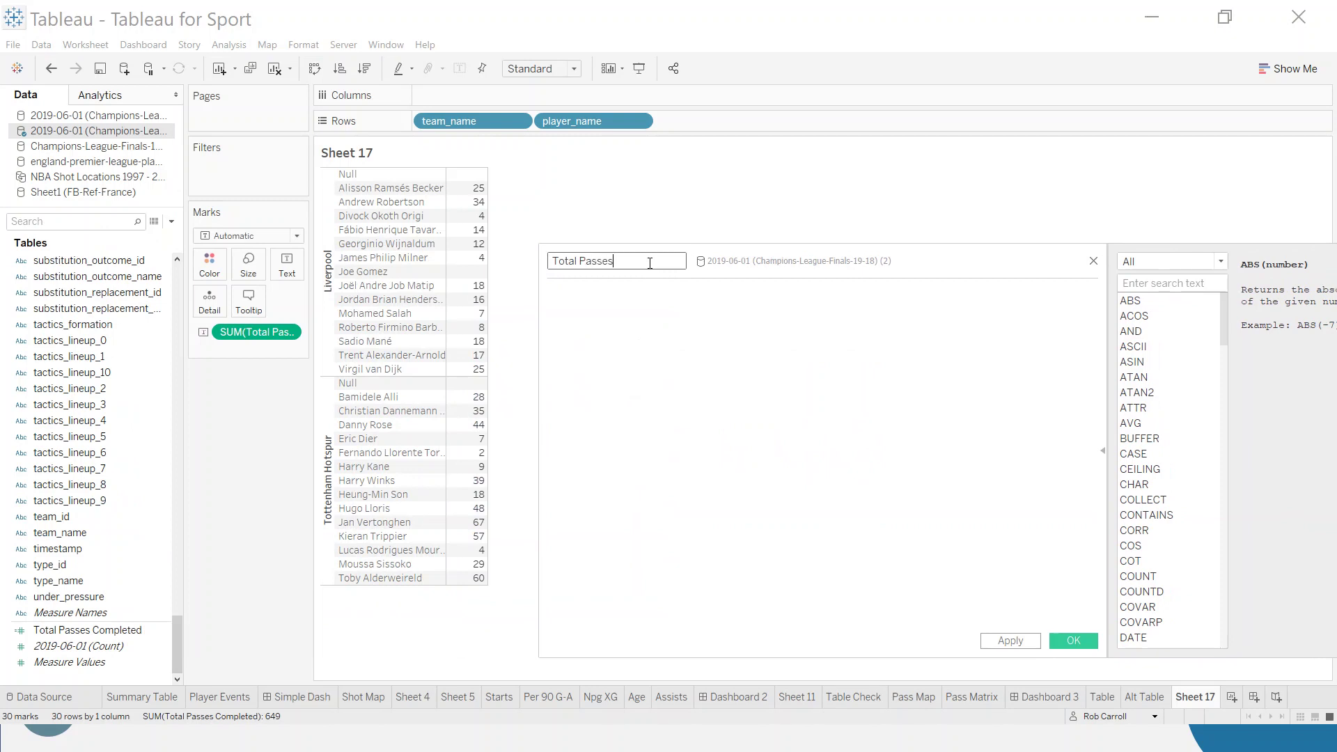
{"action": "left_click", "coordinate": [669, 321]}
{"action": "type", "text": "I"}
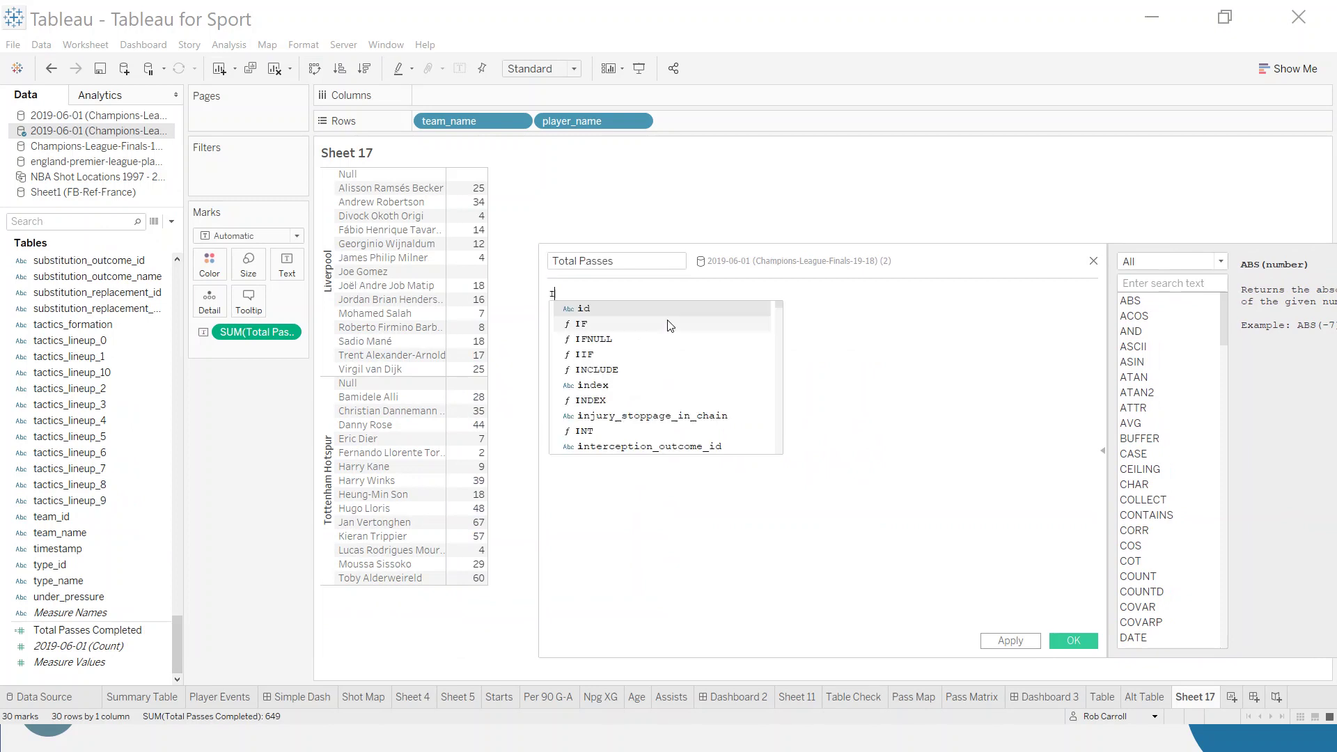
{"action": "type", "text": "F"}
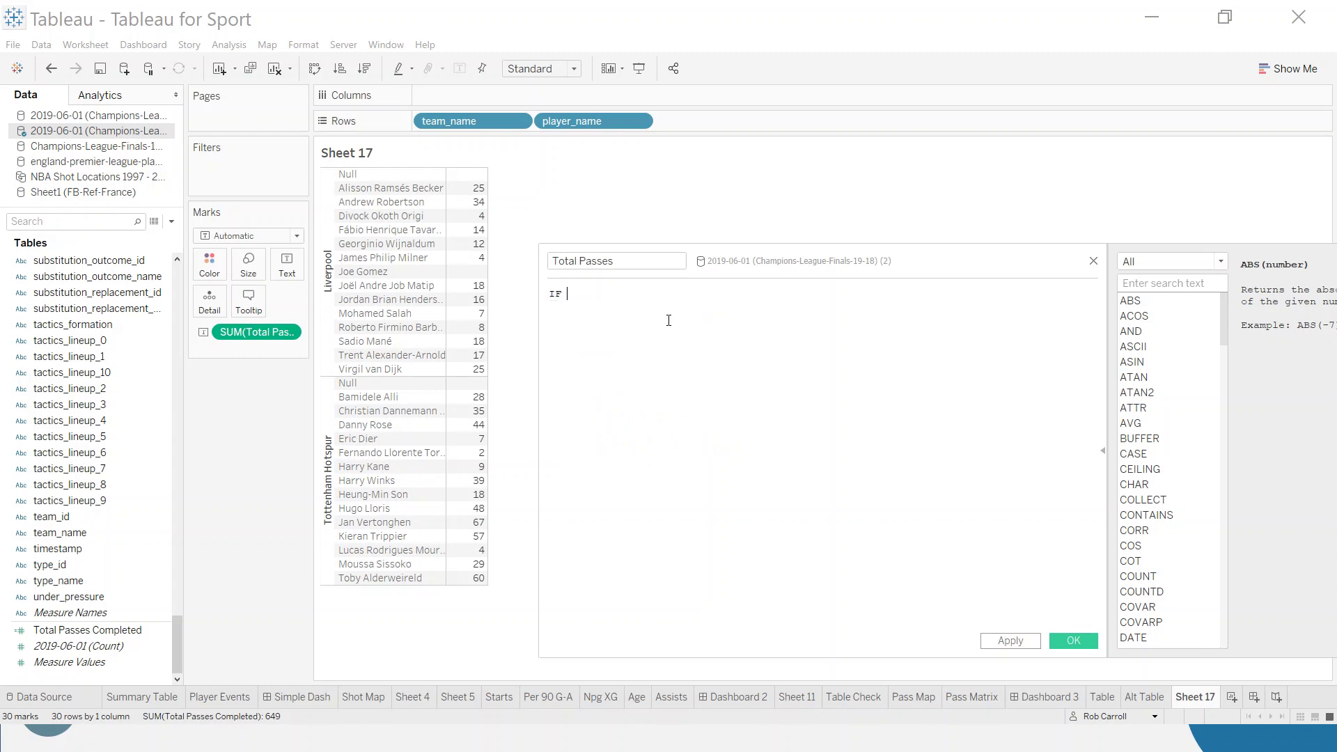
{"action": "key", "text": "BackSpace"}
{"action": "key", "text": "BackSpace"}
{"action": "key", "text": "BackSpace"}
{"action": "type", "text": "If Typ"}
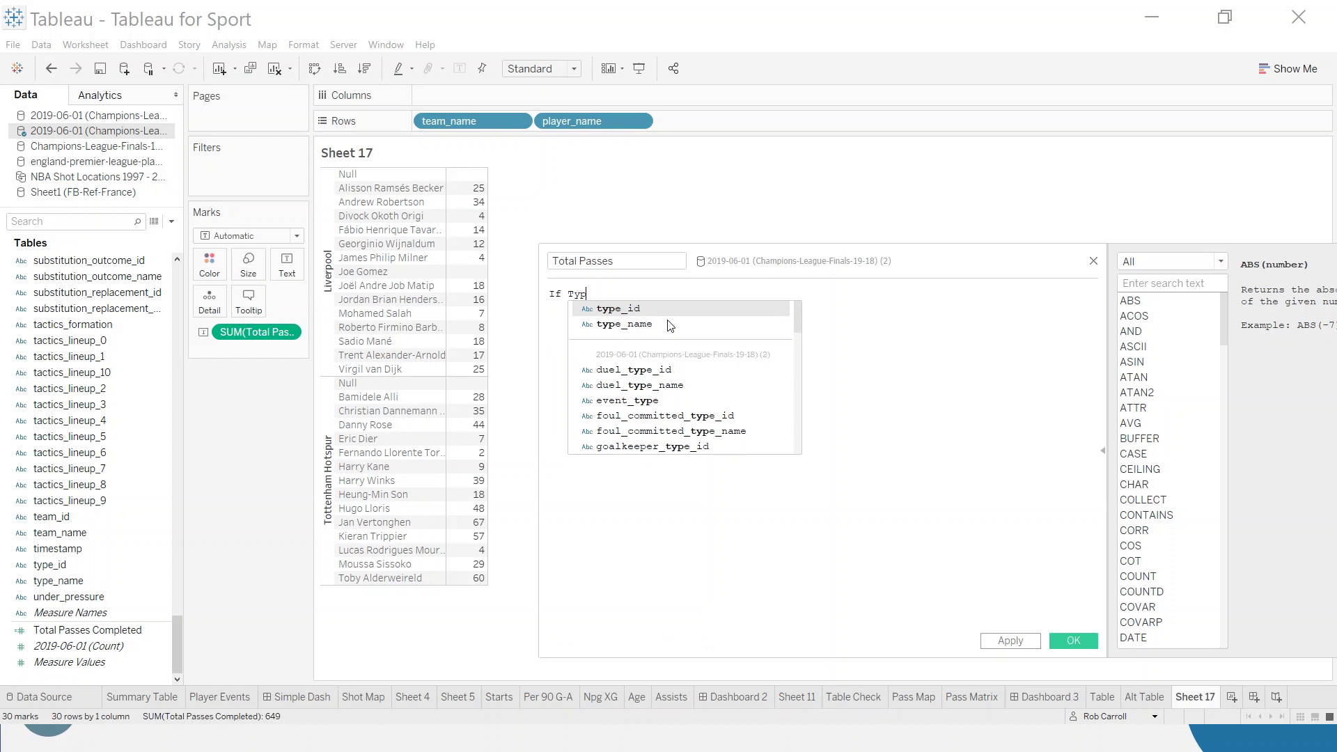
{"action": "left_click", "coordinate": [668, 325]}
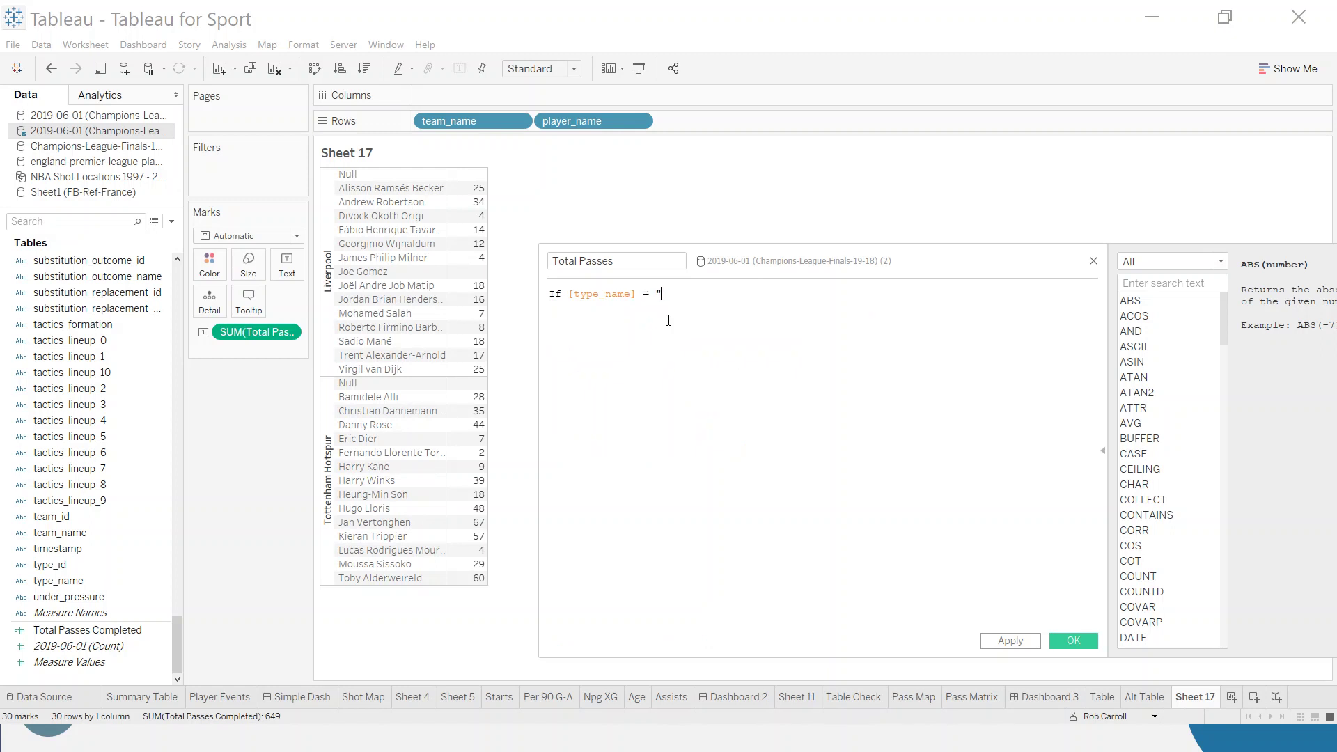
{"action": "type", "text": "= \"Pass\" THEN 1 "}
{"action": "type", "text": "END"}
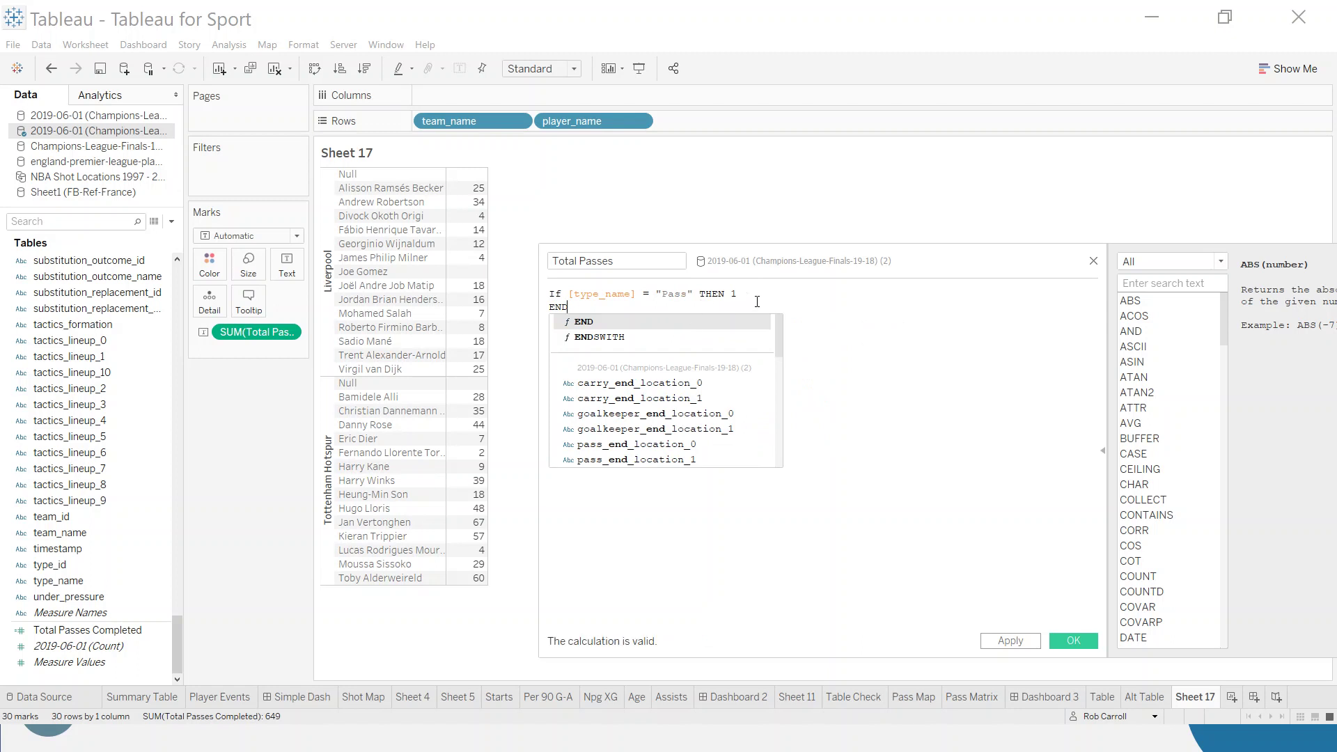
{"action": "left_click", "coordinate": [670, 326]}
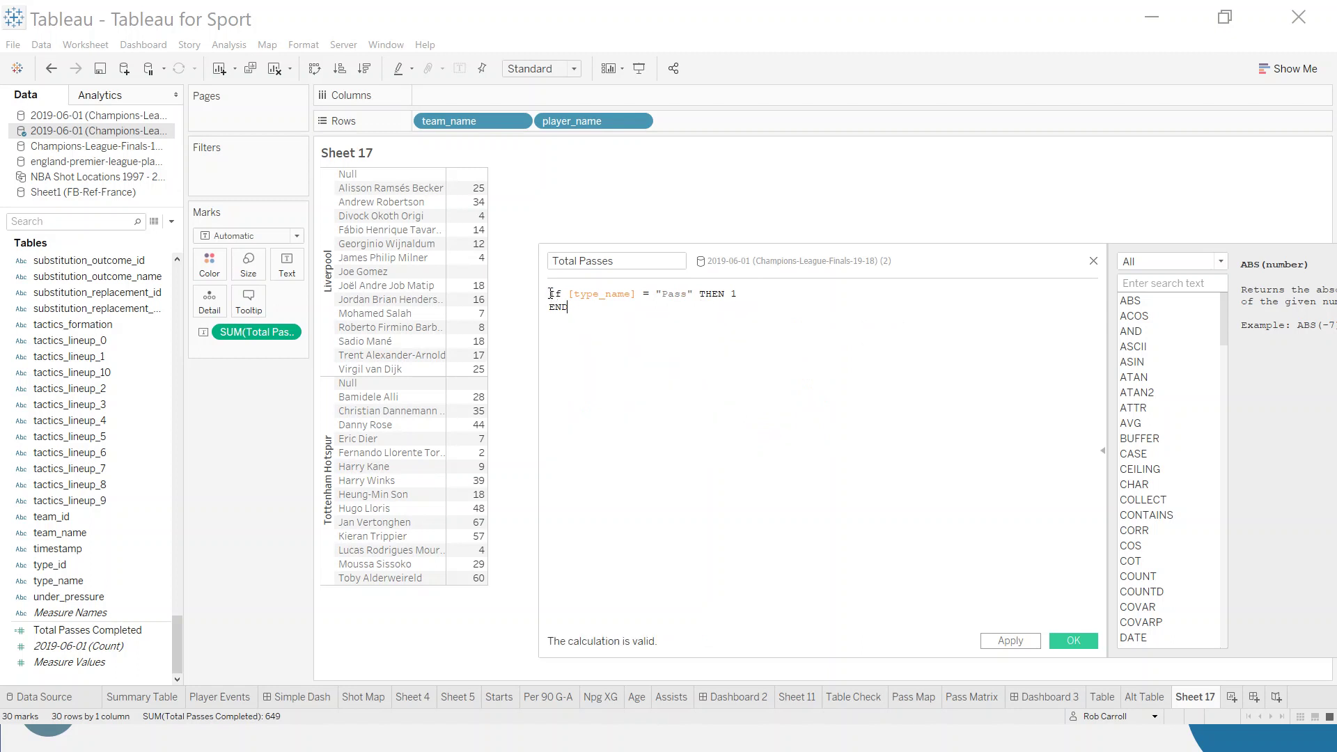
{"action": "left_click_drag", "start_coordinate": [550, 293], "coordinate": [746, 290]}
Save Total Passes and show it beside Total Passes Completed as separate Measure Values columns.
{"action": "left_click", "coordinate": [750, 291]}
{"action": "left_click", "coordinate": [1073, 641]}
{"action": "left_click_drag", "start_coordinate": [70, 631], "coordinate": [475, 345]}
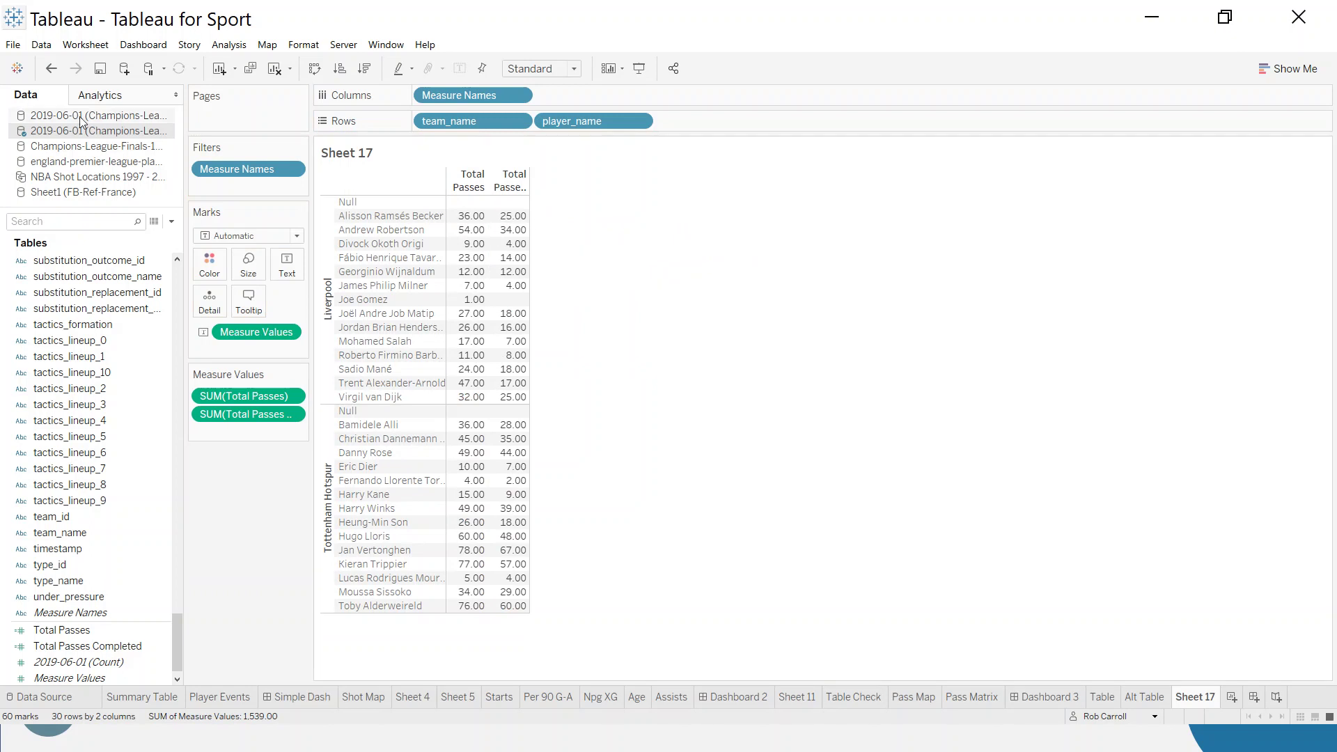
{"action": "left_click", "coordinate": [51, 68]}
{"action": "left_click", "coordinate": [83, 647]}
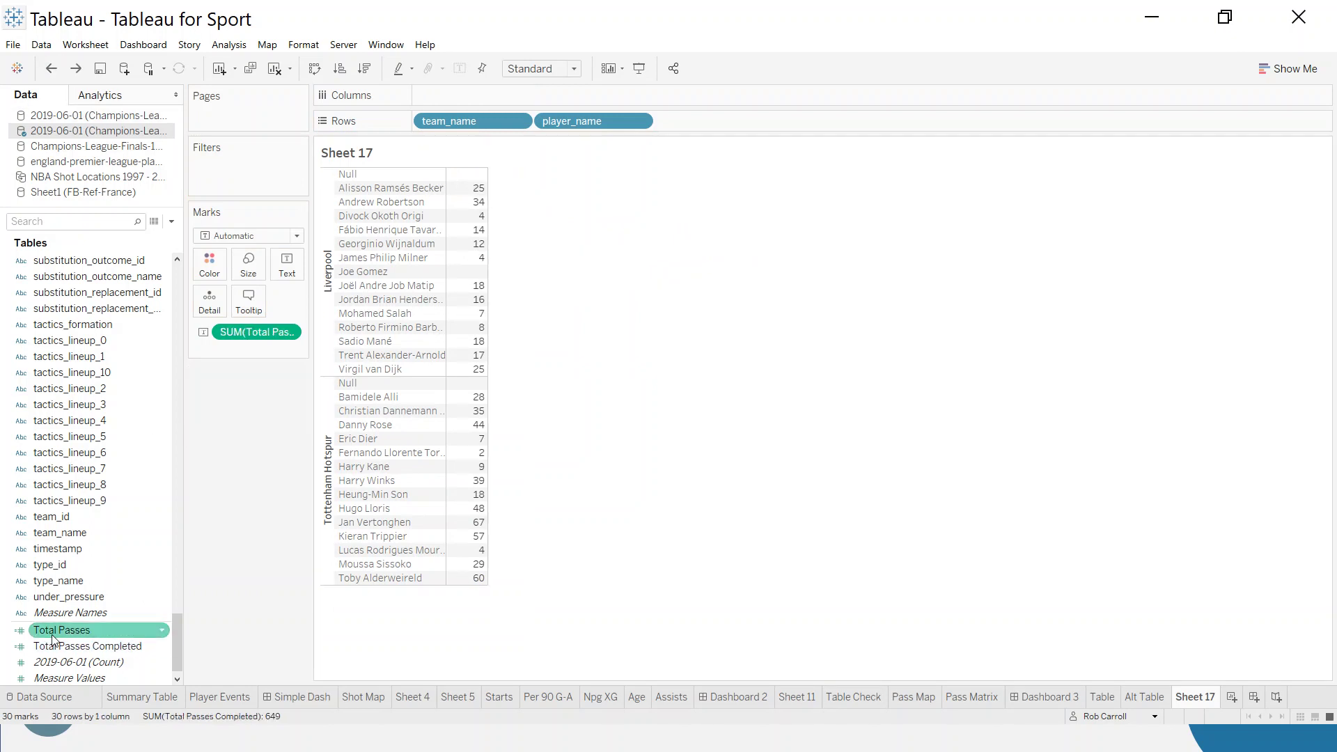
{"action": "left_click_drag", "start_coordinate": [61, 629], "coordinate": [285, 270]}
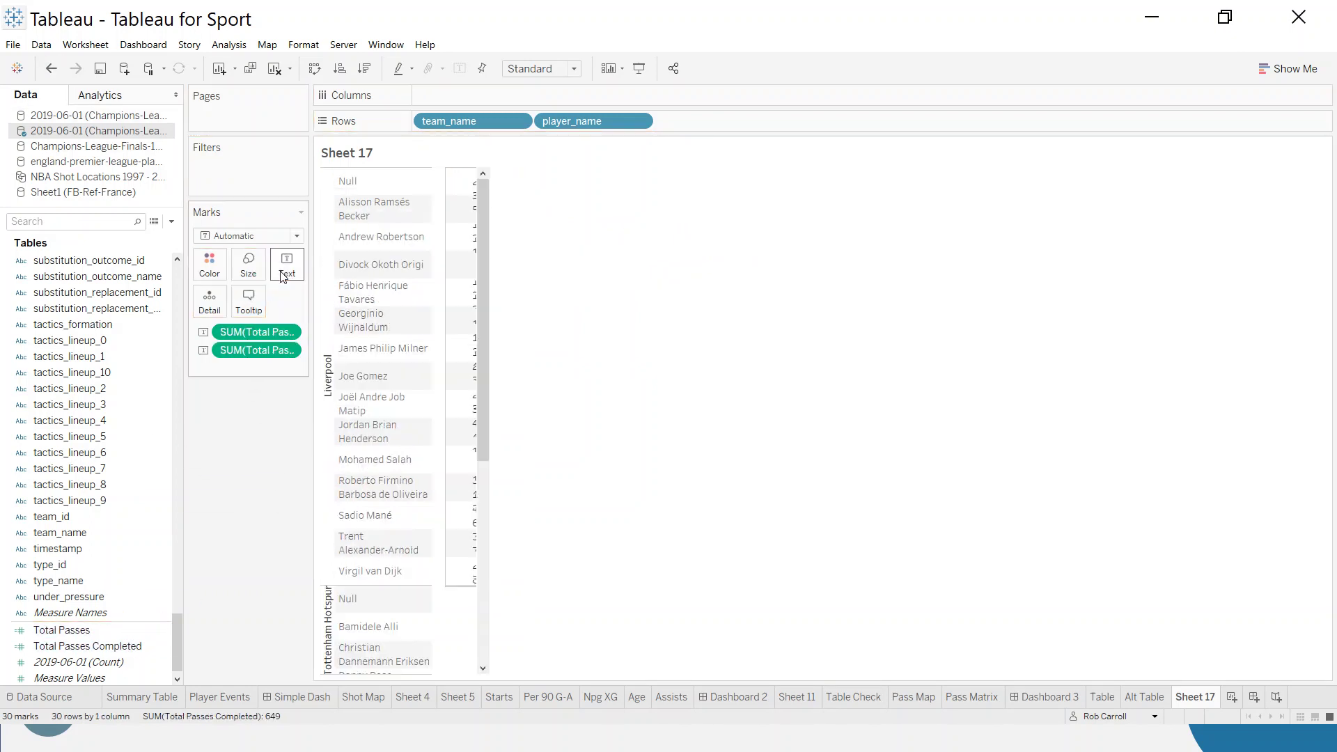
{"action": "mouse_move", "coordinate": [462, 211]}
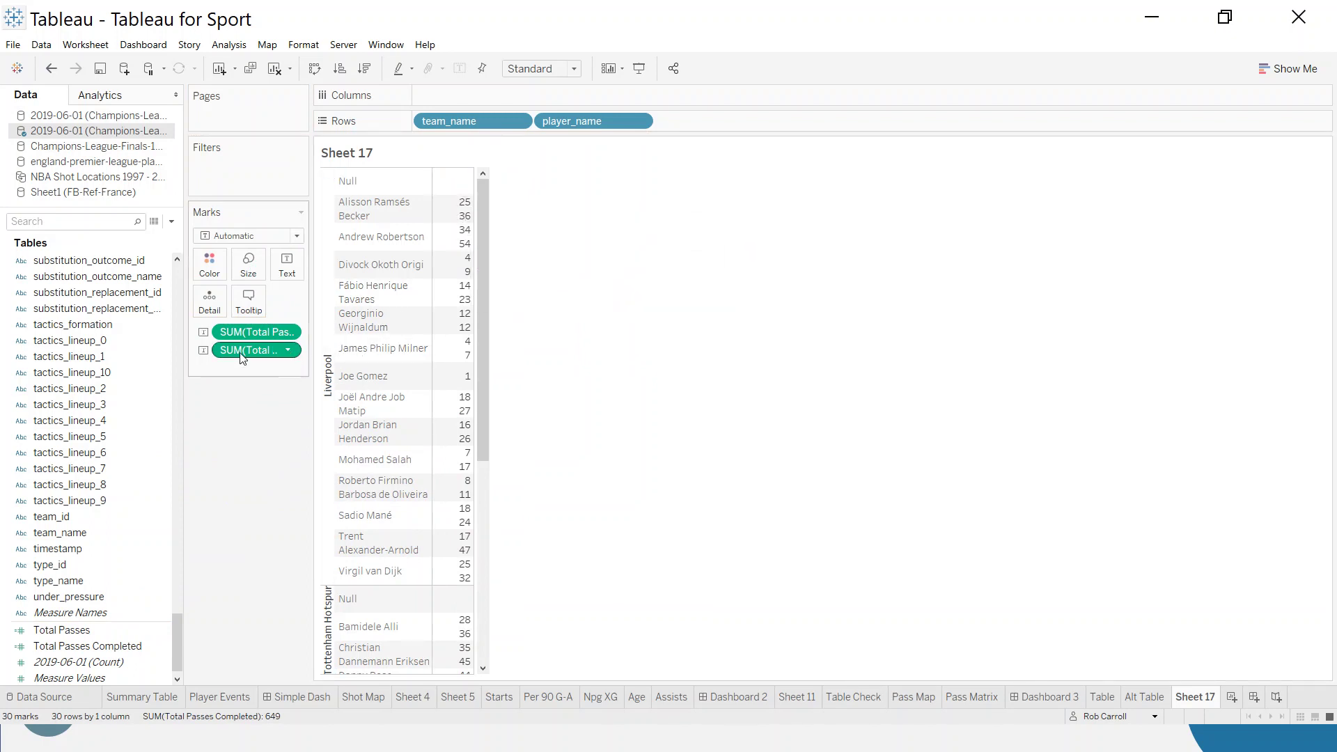
{"action": "left_click_drag", "start_coordinate": [245, 351], "coordinate": [433, 310]}
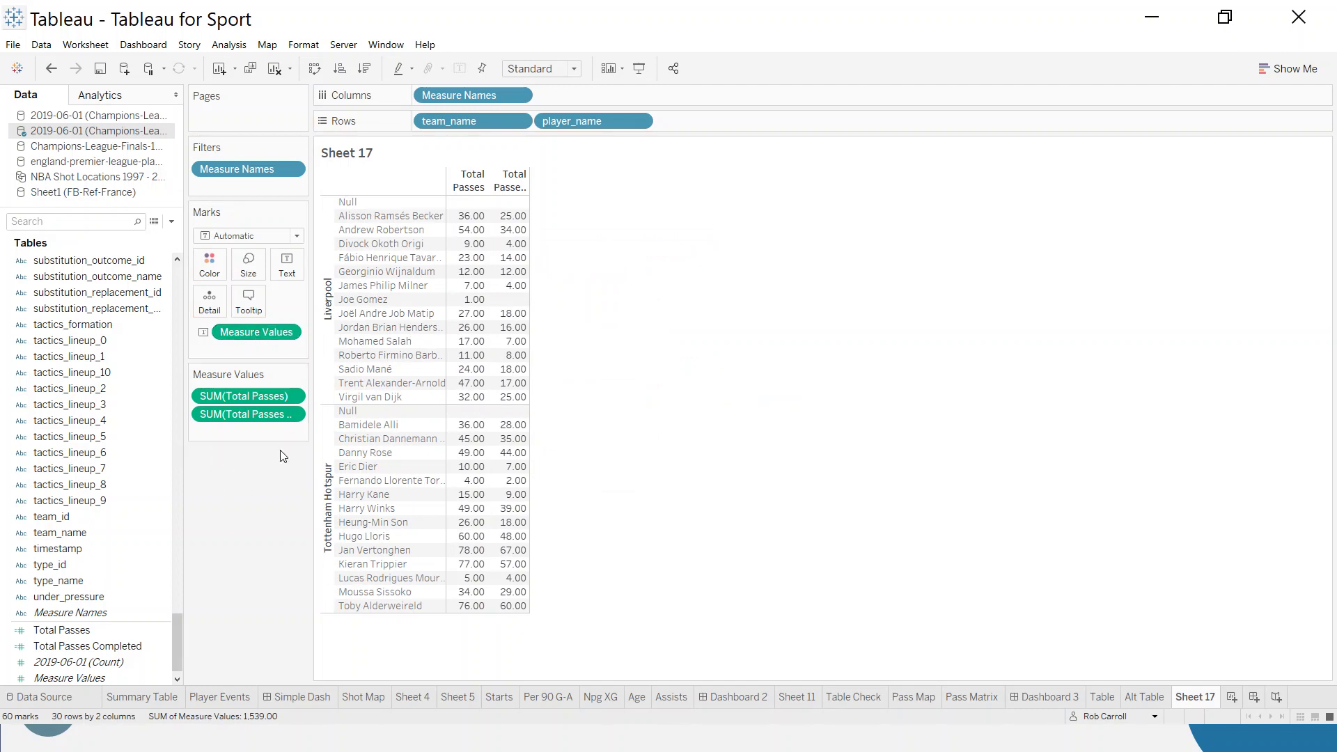
Format Total Passes and Total Passes Completed as custom numbers with 0 decimal places.
{"action": "right_click", "coordinate": [248, 335]}
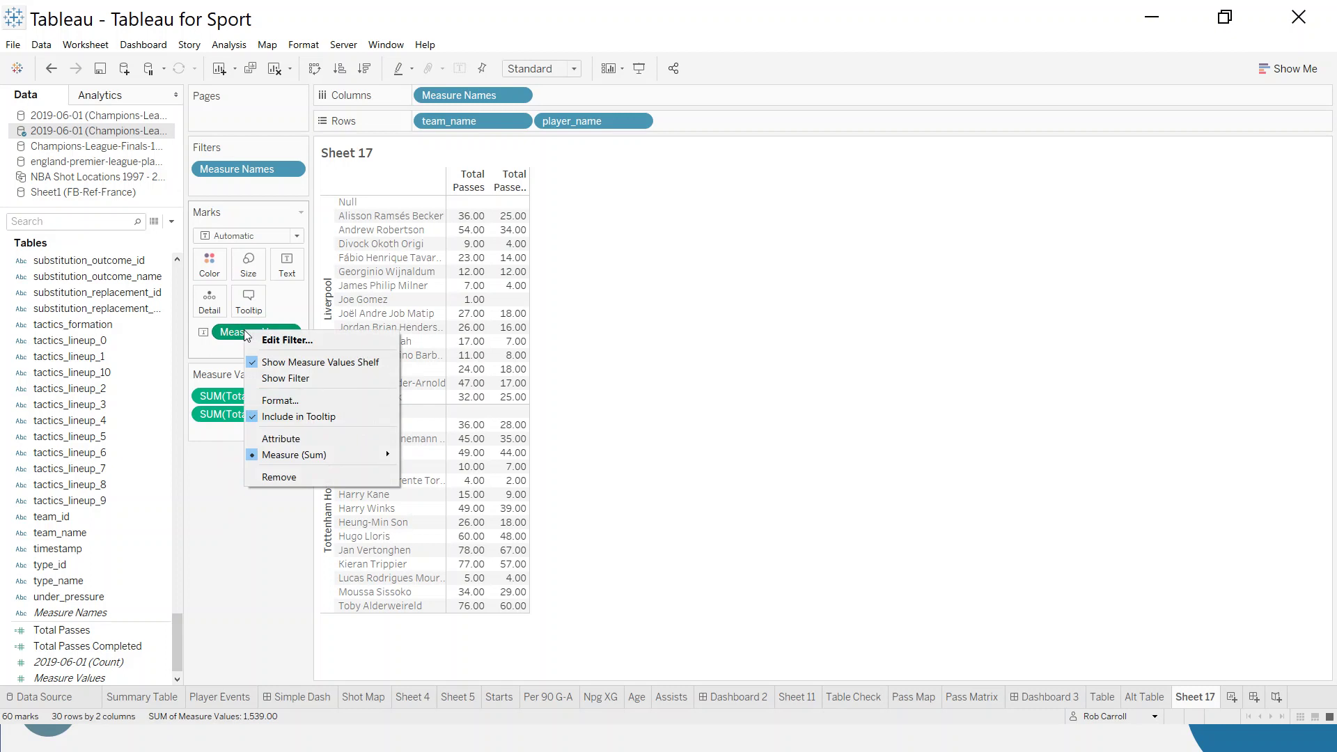
{"action": "left_click", "coordinate": [219, 401]}
{"action": "right_click", "coordinate": [218, 402]}
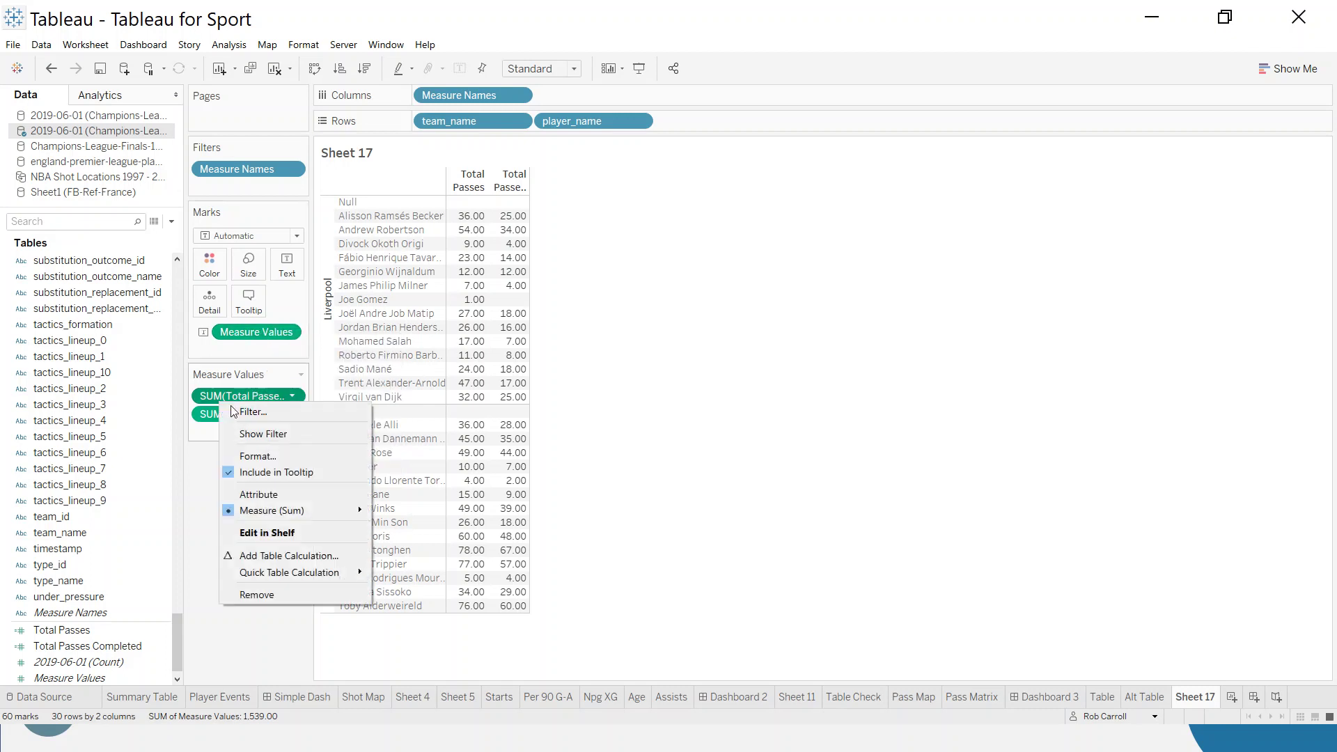
{"action": "left_click", "coordinate": [286, 460]}
{"action": "left_click", "coordinate": [135, 188]}
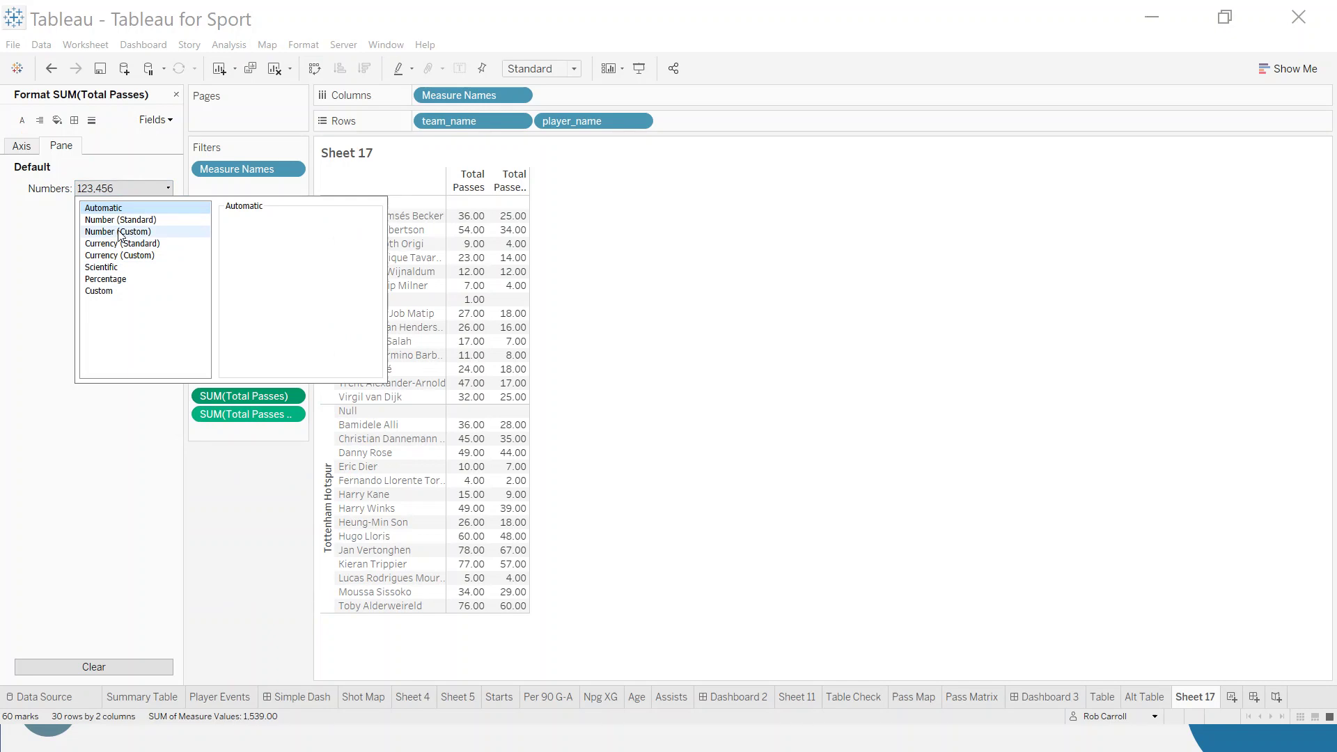
{"action": "left_click", "coordinate": [119, 232]}
{"action": "left_click", "coordinate": [263, 239]}
{"action": "left_click", "coordinate": [263, 239]}
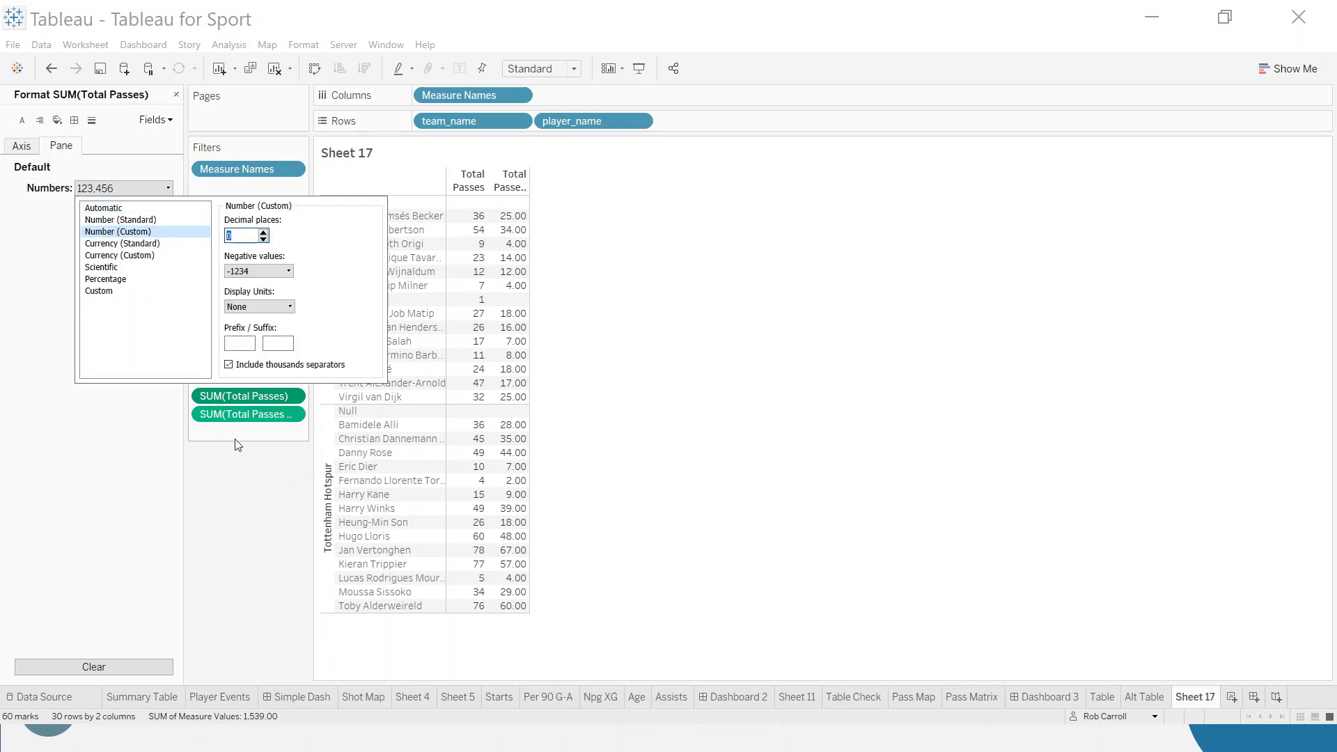
{"action": "left_click", "coordinate": [234, 415]}
{"action": "left_click", "coordinate": [120, 190]}
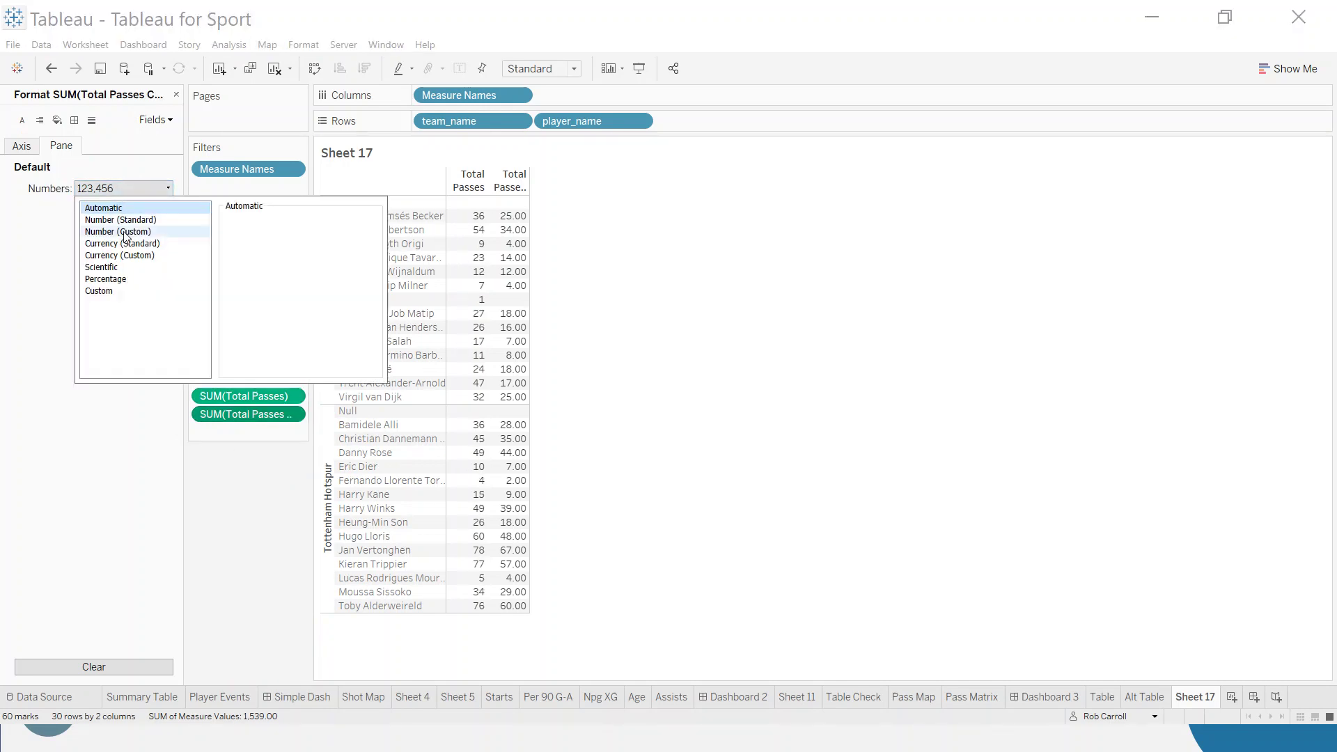
{"action": "left_click", "coordinate": [122, 232]}
{"action": "left_click", "coordinate": [263, 238]}
{"action": "left_click", "coordinate": [263, 239]}
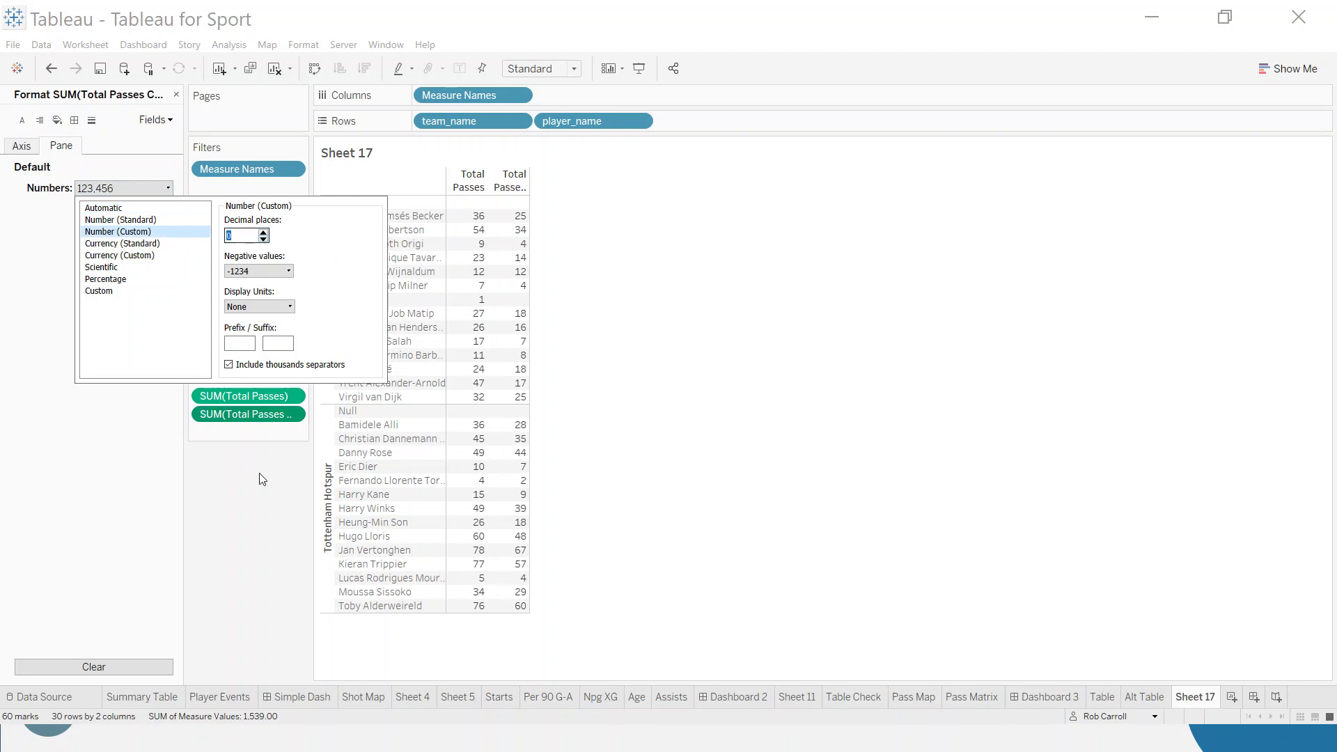
{"action": "left_click", "coordinate": [262, 480]}
Centre the numbers horizontally and widen the columns so headers show in full.
{"action": "left_click", "coordinate": [287, 265]}
{"action": "left_click", "coordinate": [373, 317]}
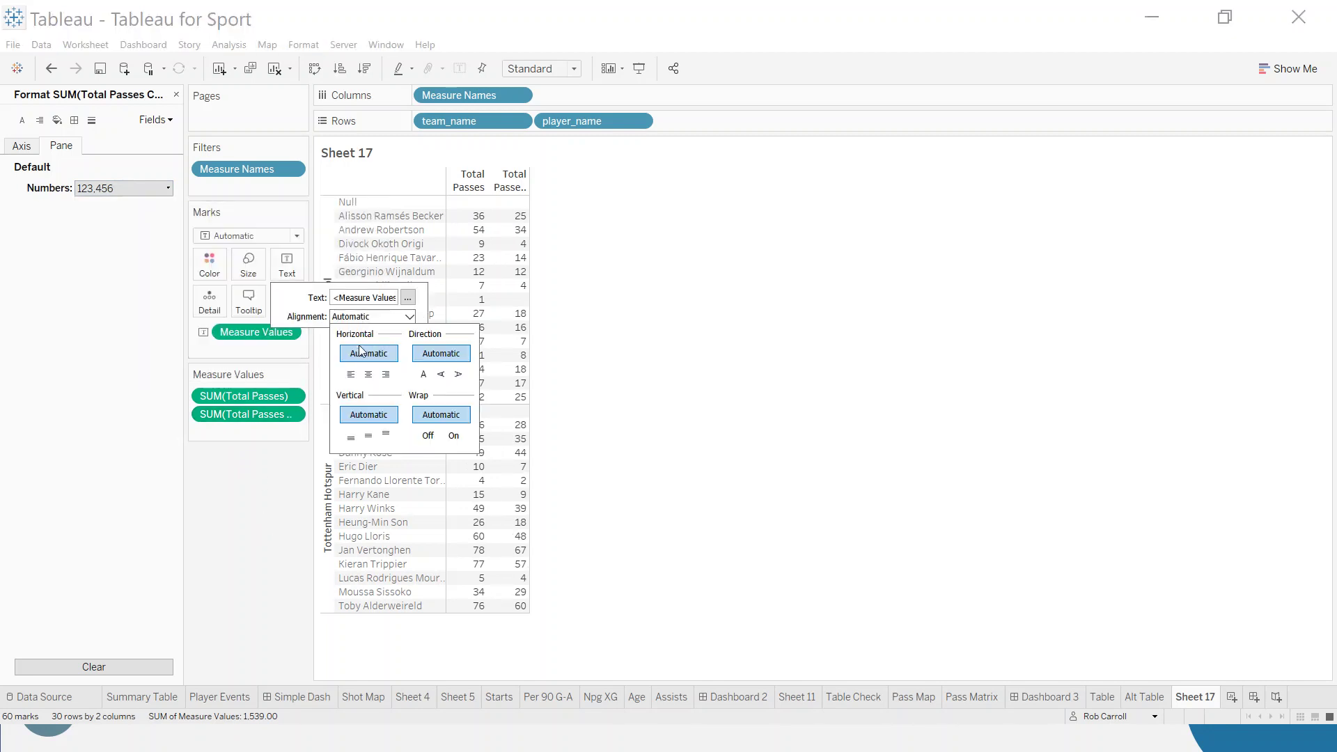
{"action": "left_click", "coordinate": [369, 374]}
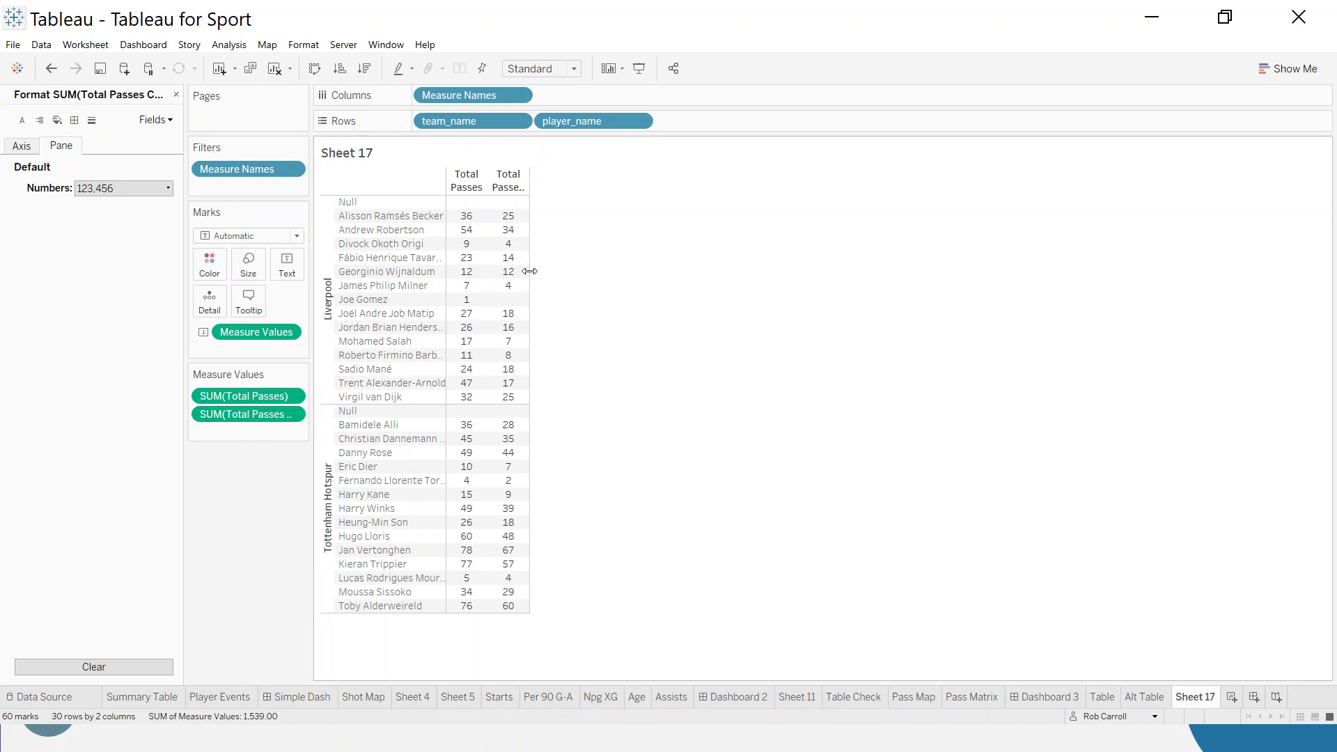
{"action": "left_click_drag", "start_coordinate": [539, 271], "coordinate": [597, 271]}
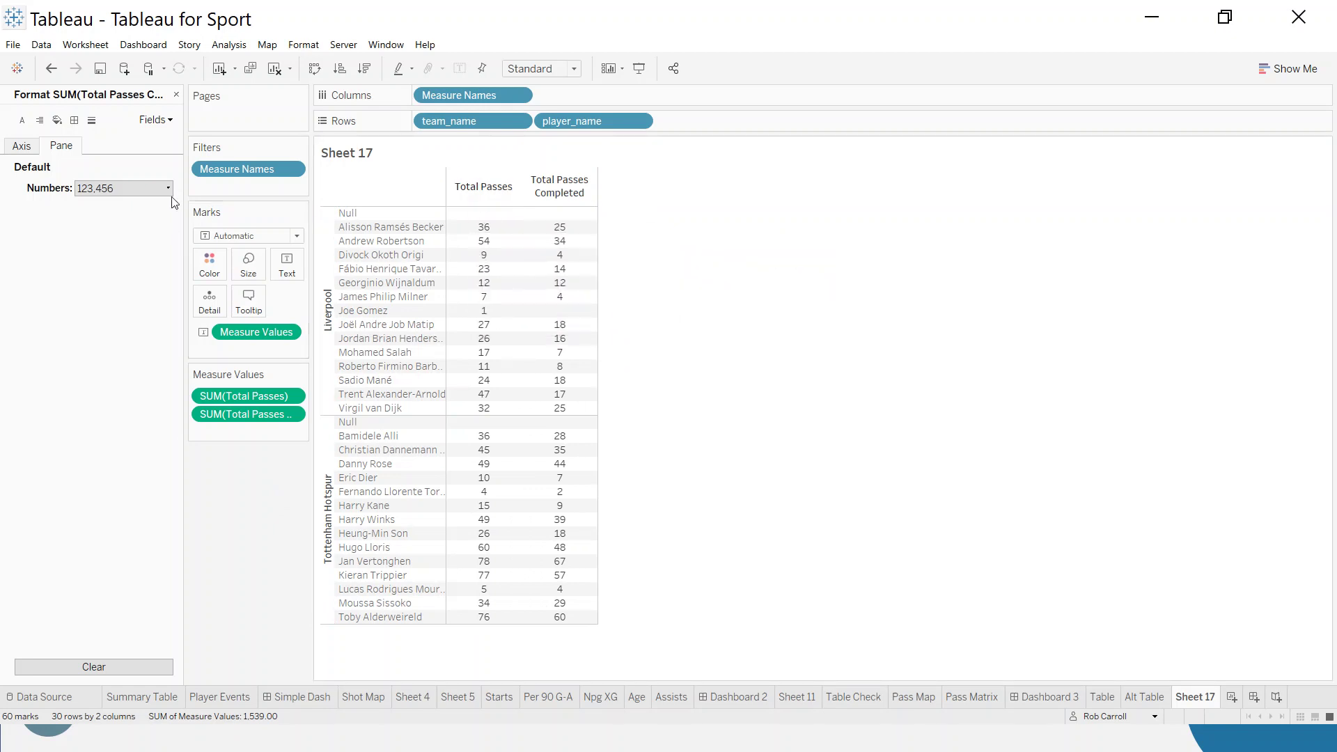
Create and save Pass Completion % as SUM([Total Passes Completed])/SUM([Total Passes]).
{"action": "left_click", "coordinate": [176, 94]}
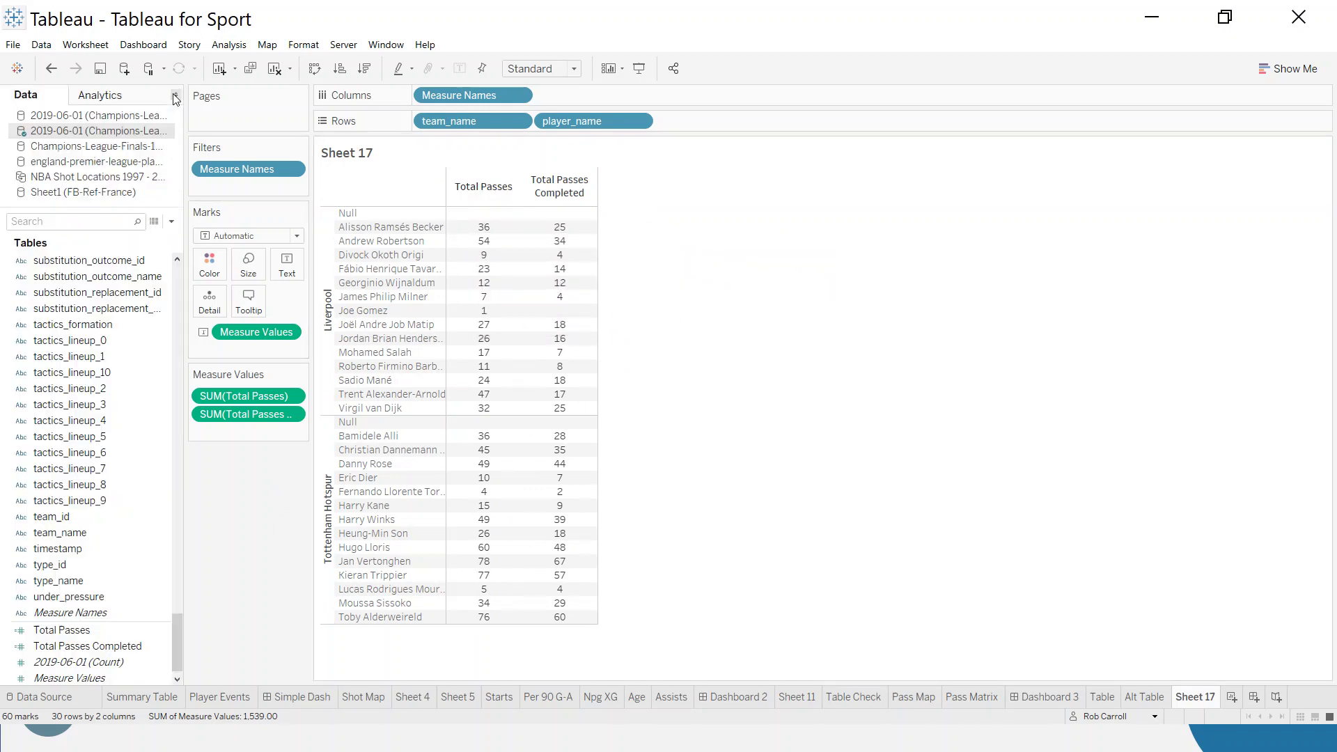
{"action": "left_click", "coordinate": [170, 222]}
{"action": "left_click", "coordinate": [167, 241]}
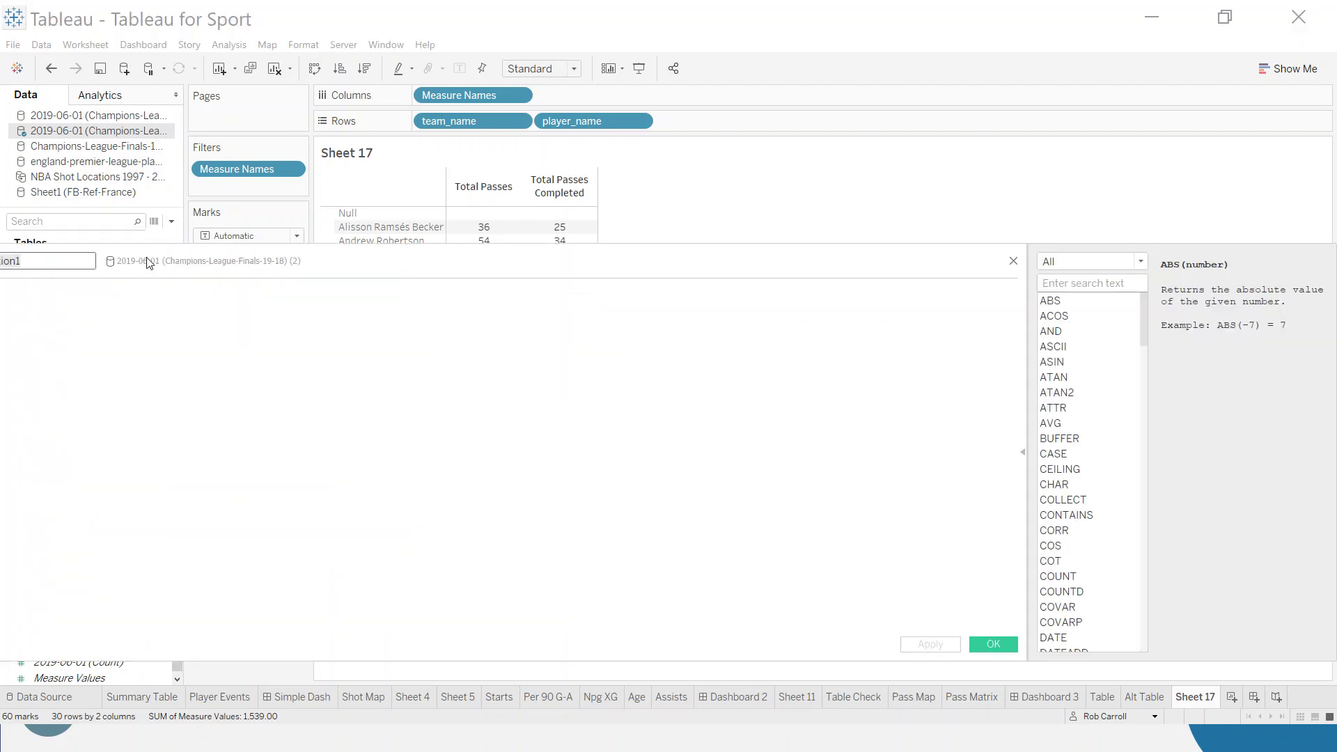
{"action": "left_click_drag", "start_coordinate": [31, 259], "coordinate": [596, 300]}
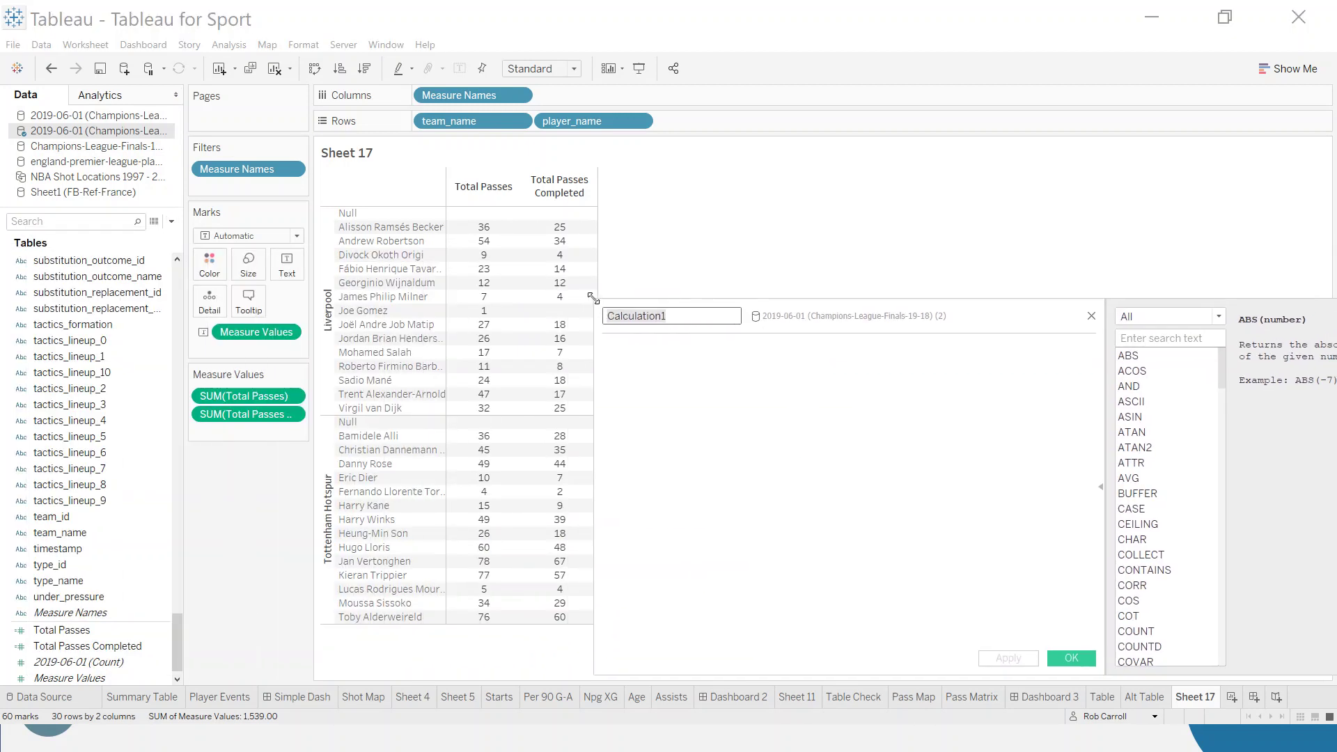
{"action": "type", "text": "Pass Completi"}
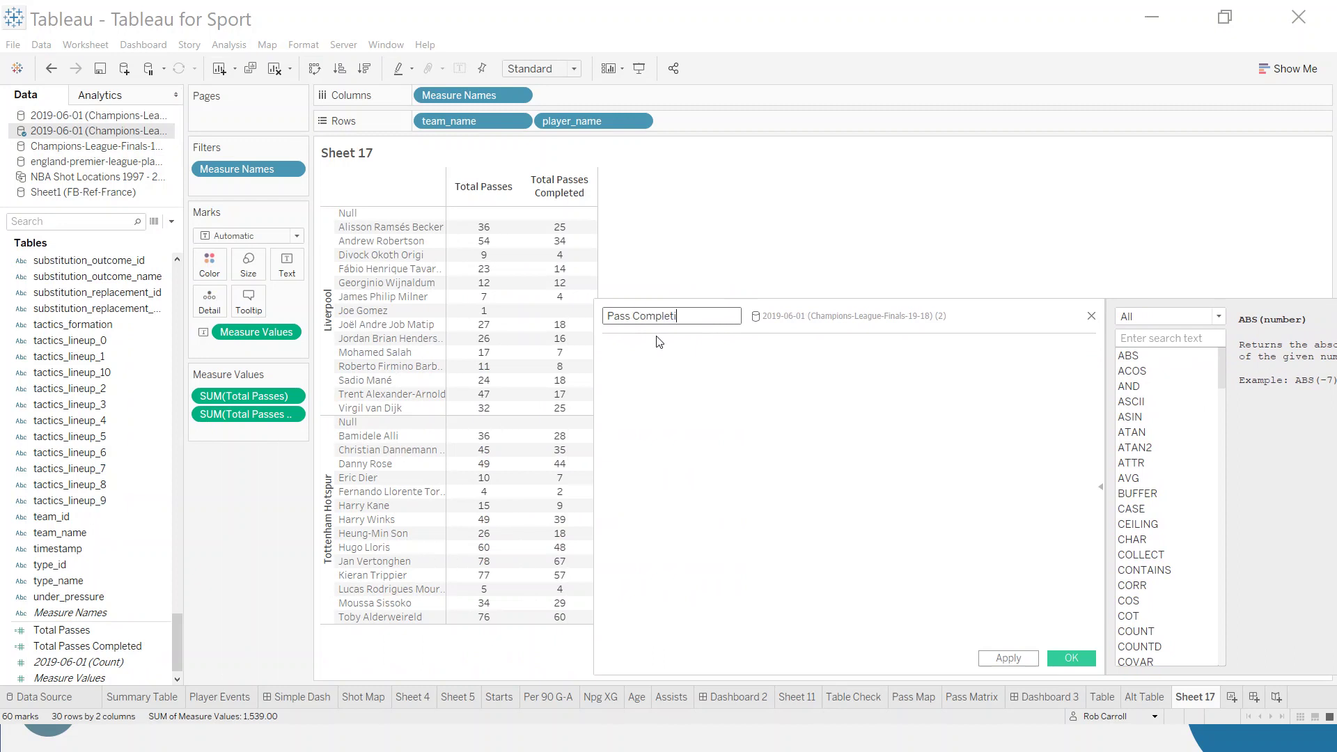
{"action": "type", "text": "on %"}
{"action": "left_click", "coordinate": [719, 418]}
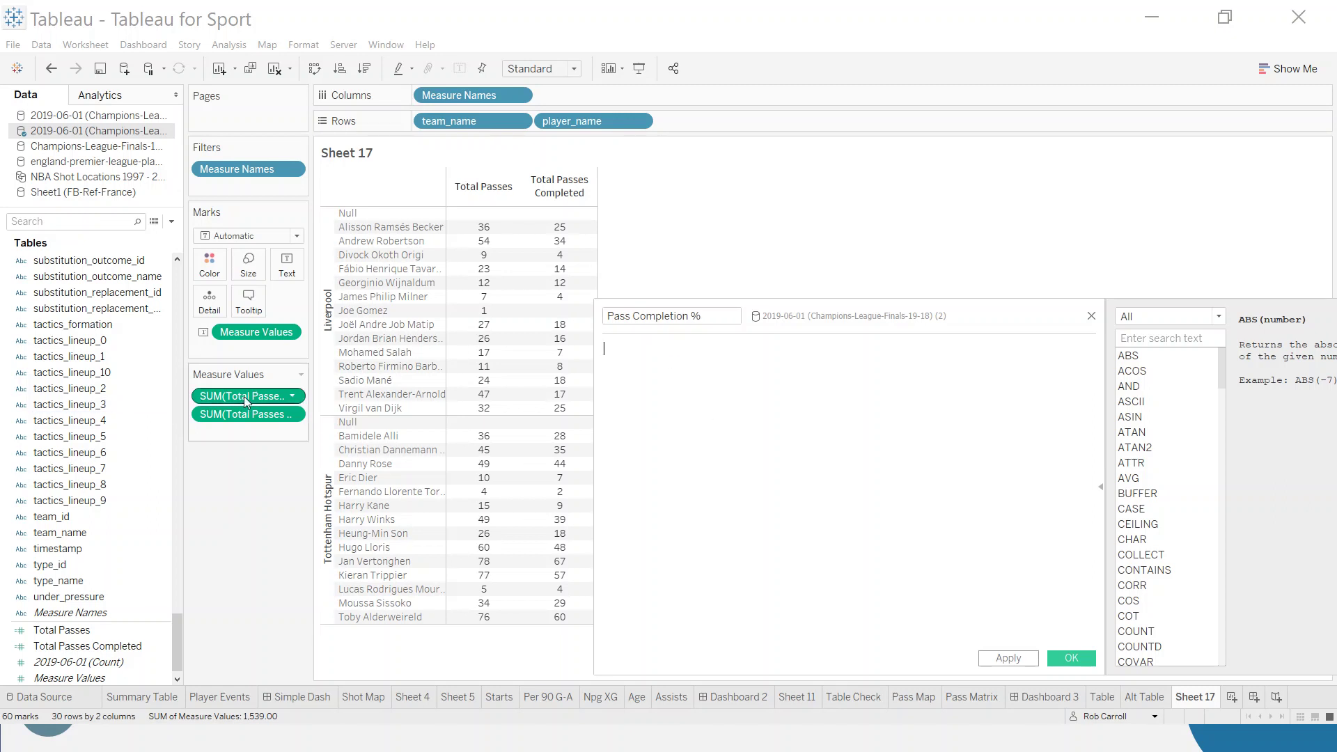
{"action": "left_click_drag", "start_coordinate": [244, 395], "coordinate": [790, 404]}
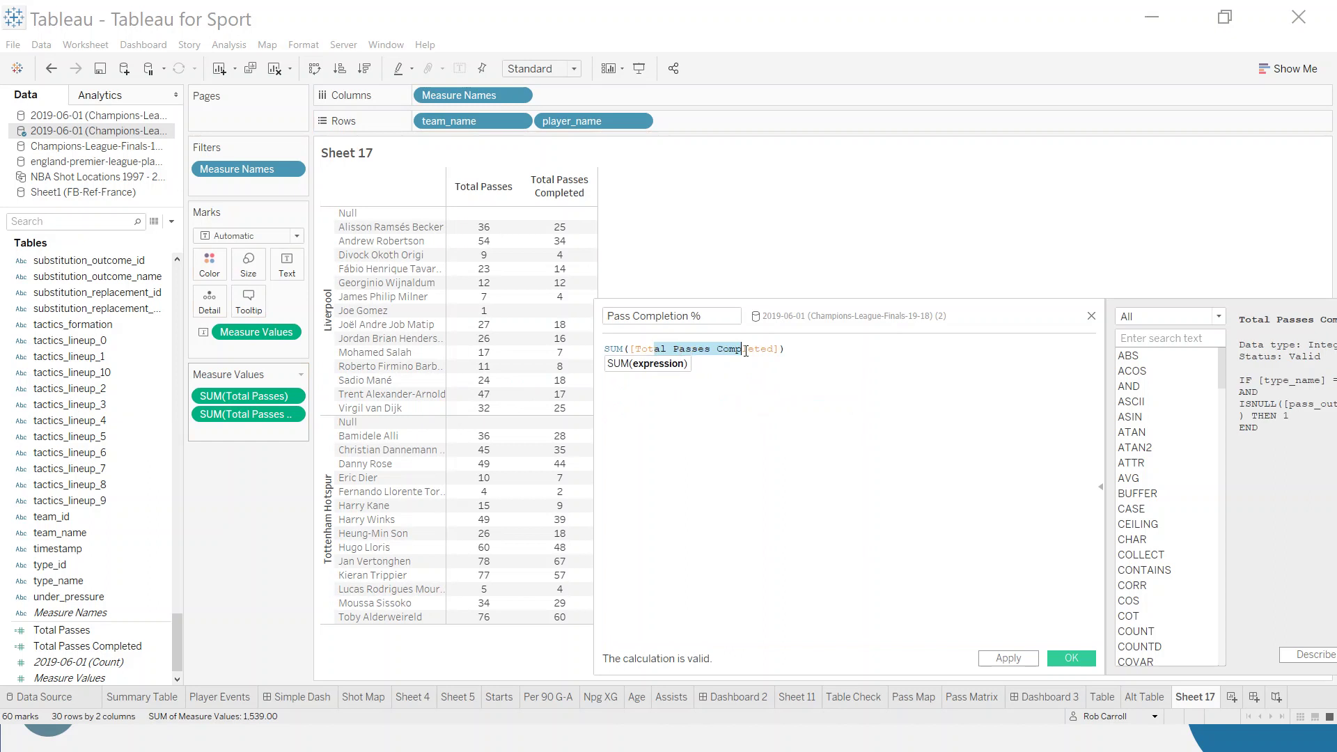
{"action": "type", "text": "/"}
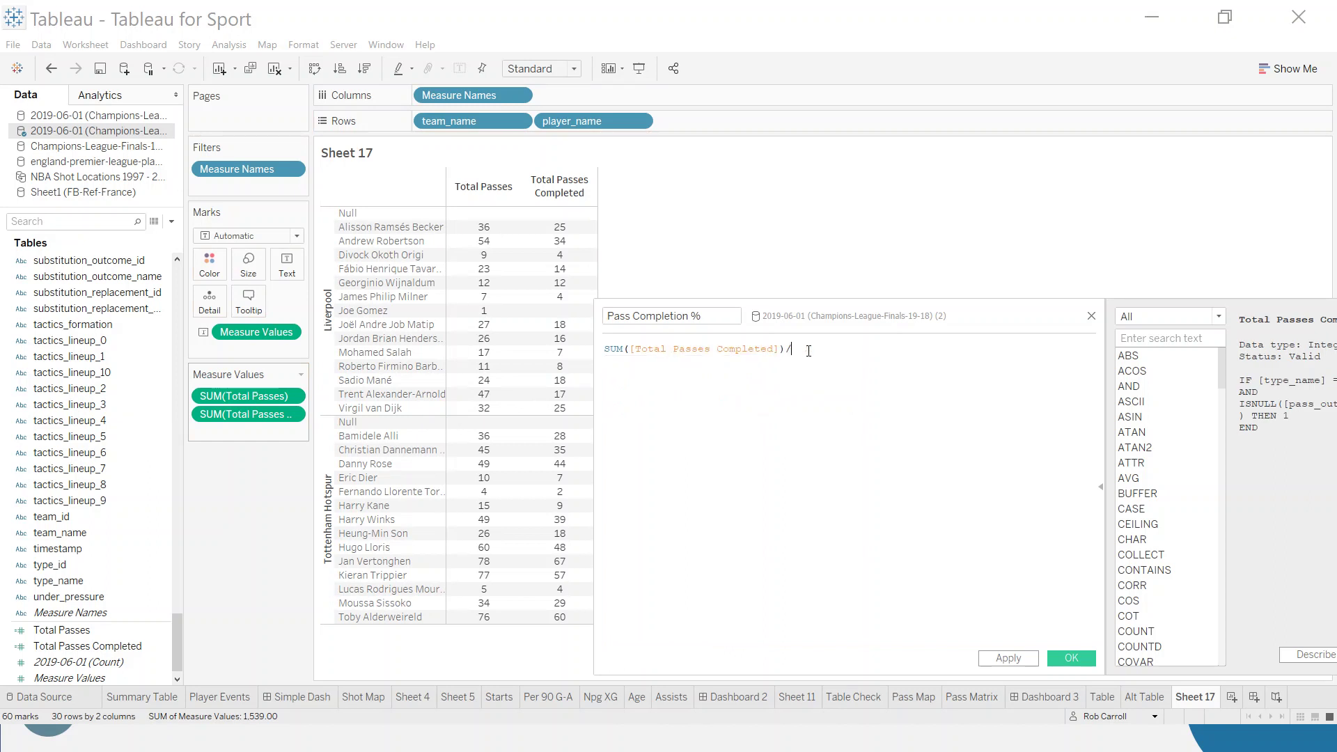
{"action": "left_click_drag", "start_coordinate": [236, 394], "coordinate": [955, 387]}
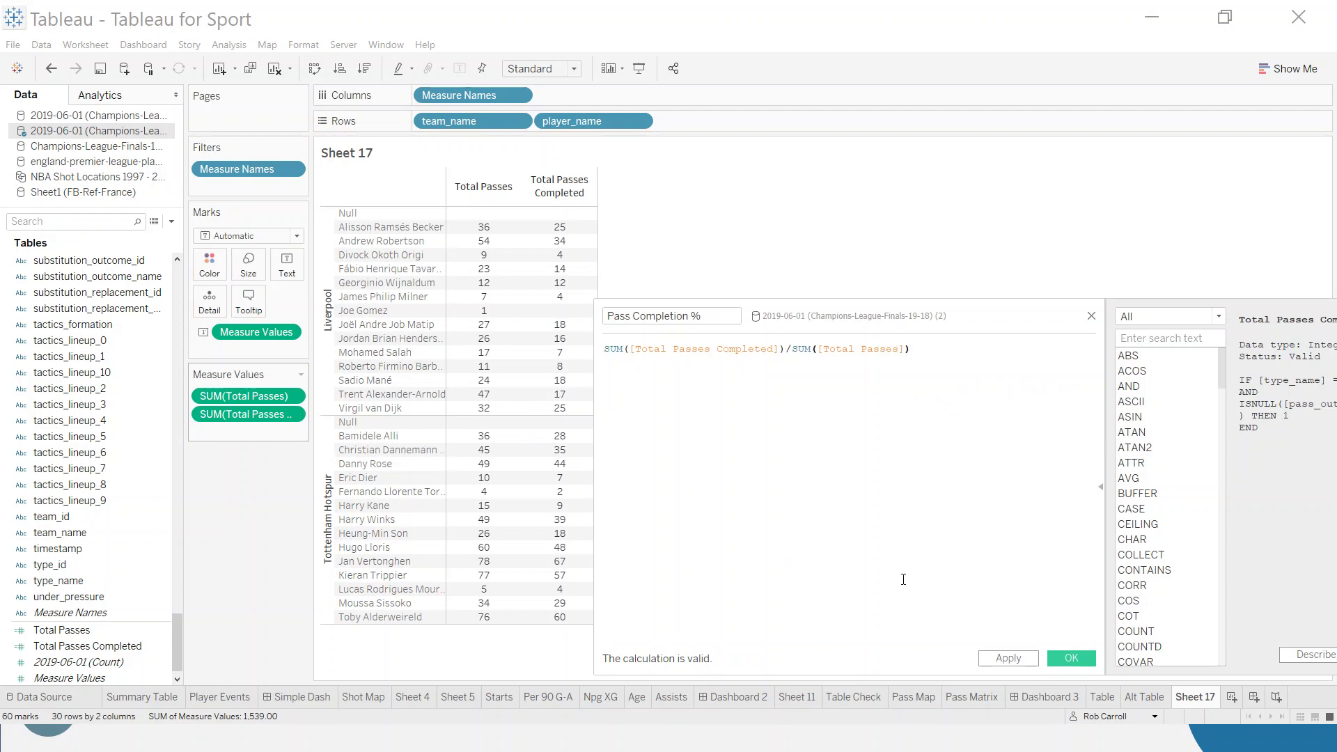
{"action": "left_click", "coordinate": [1060, 656]}
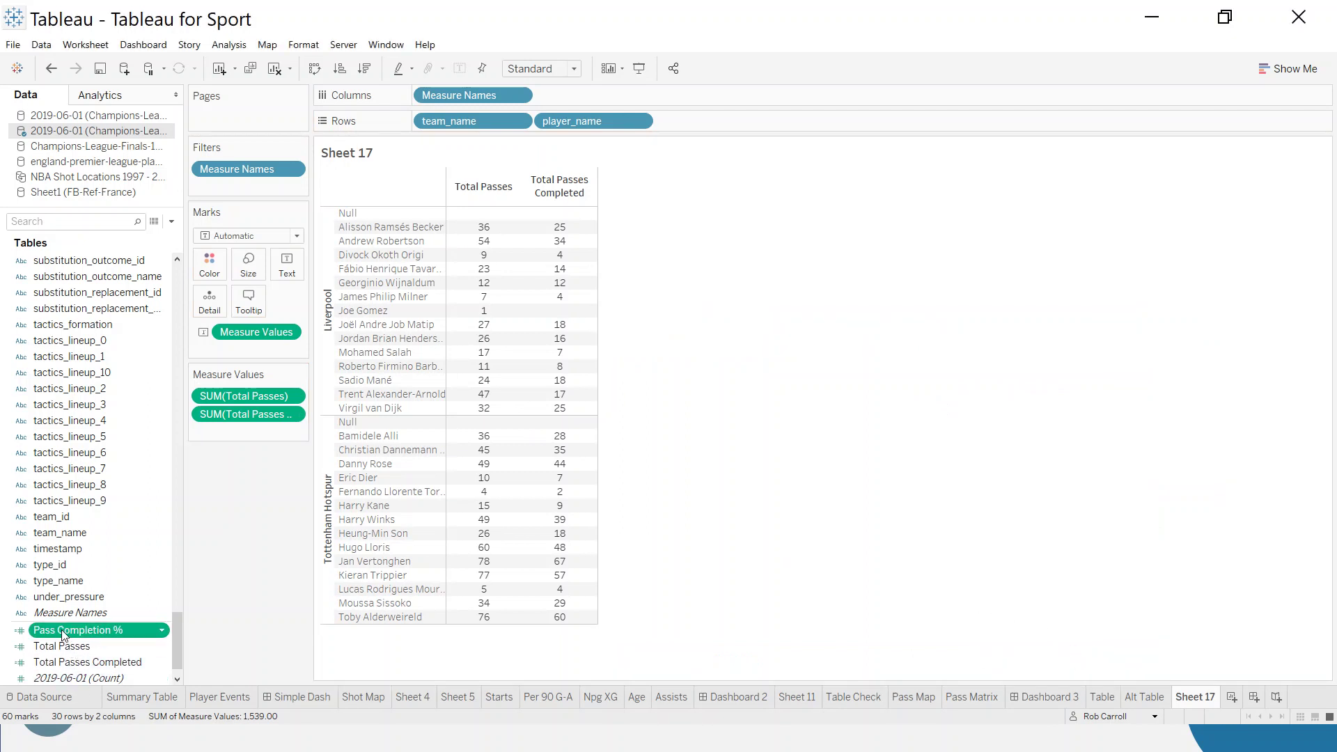
{"action": "left_click_drag", "start_coordinate": [61, 630], "coordinate": [573, 340]}
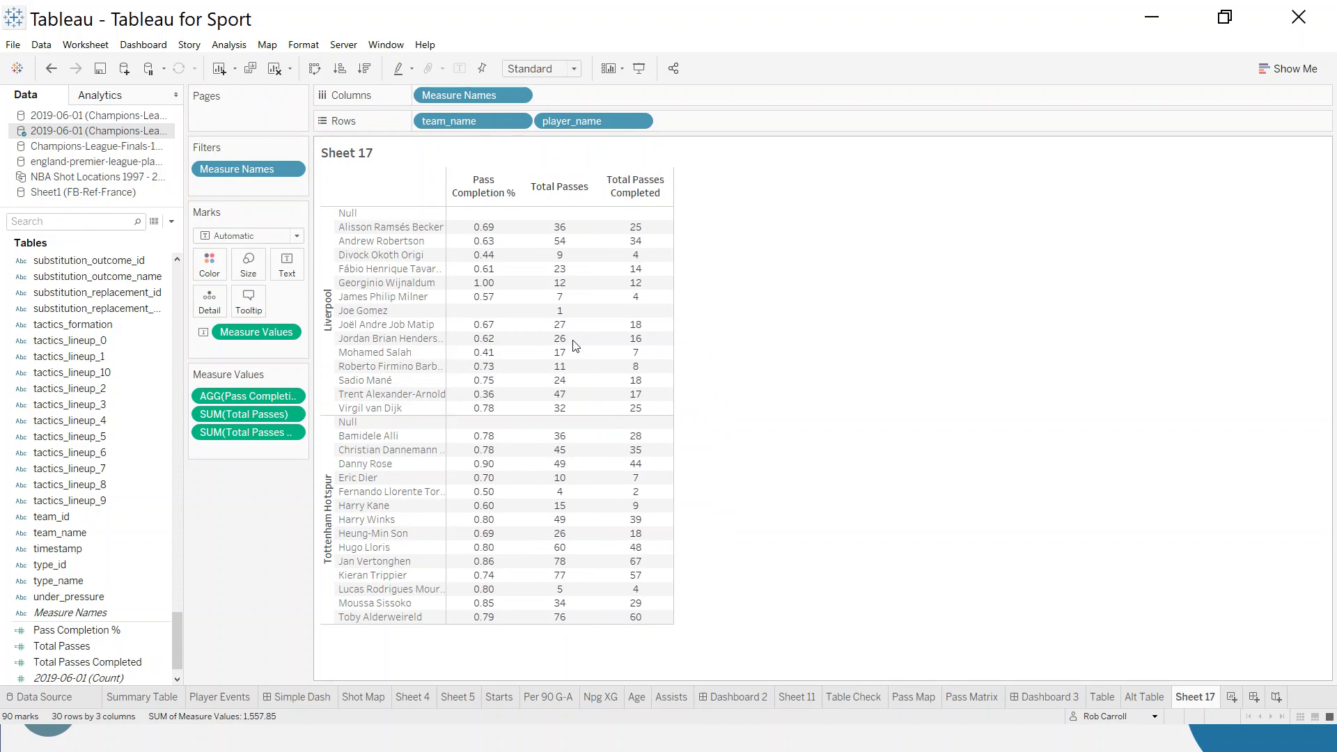
{"action": "left_click_drag", "start_coordinate": [242, 395], "coordinate": [245, 442]}
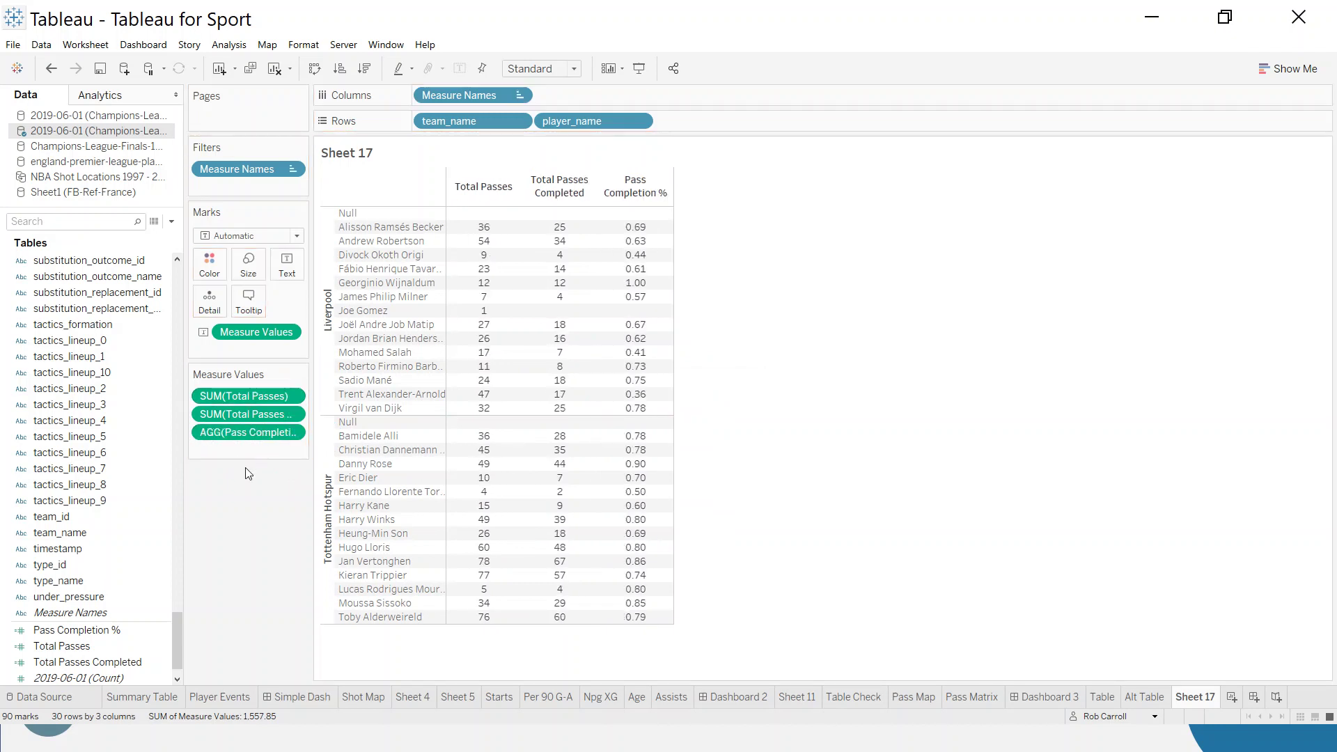
Format Pass Completion % as a percentage with 0 decimal places.
{"action": "right_click", "coordinate": [243, 433]}
{"action": "left_click", "coordinate": [257, 486]}
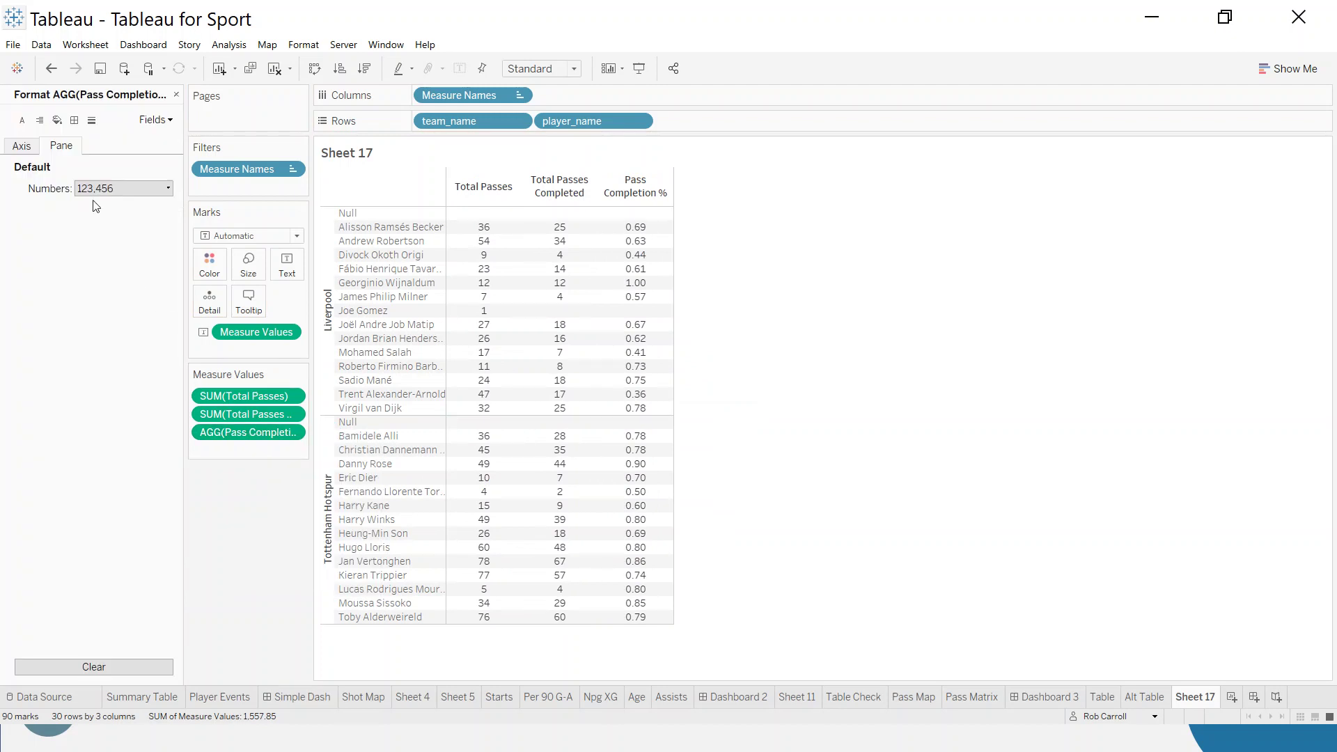
{"action": "left_click", "coordinate": [105, 188]}
{"action": "left_click", "coordinate": [140, 279]}
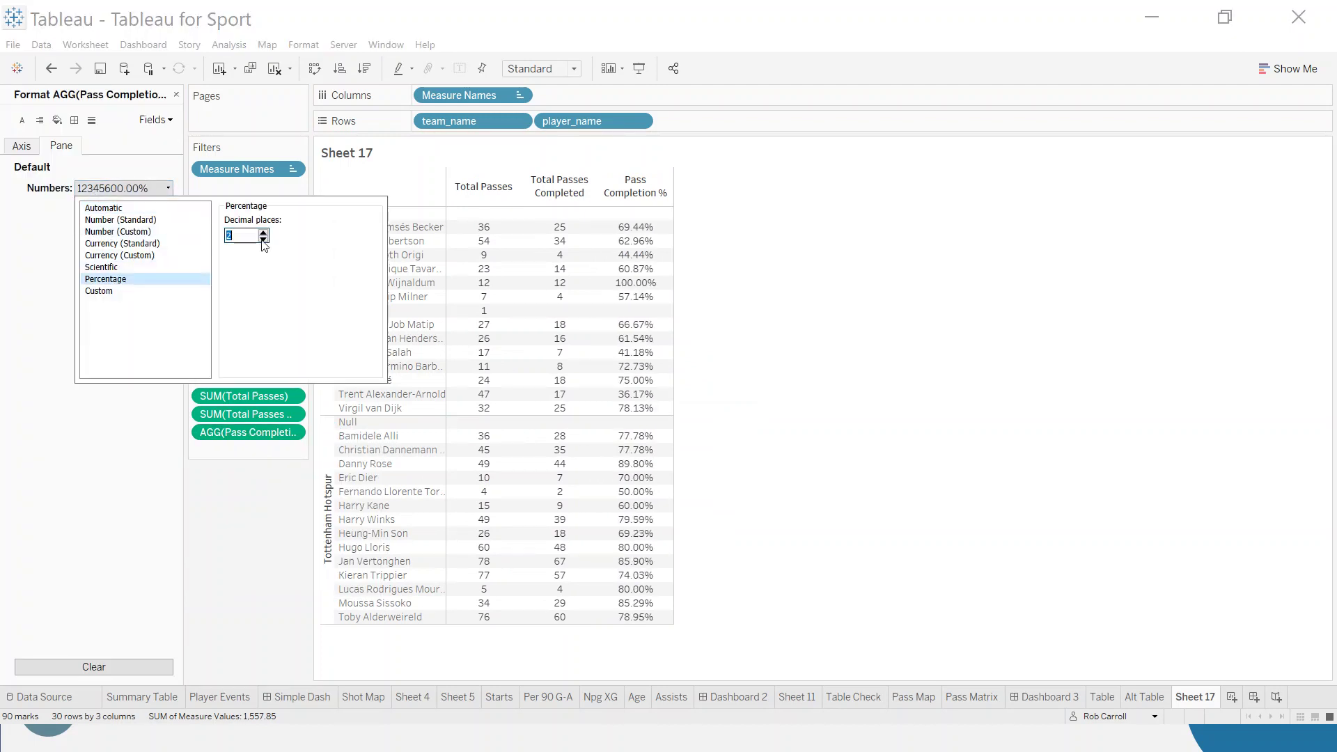
{"action": "left_click", "coordinate": [262, 239]}
{"action": "left_click", "coordinate": [263, 239]}
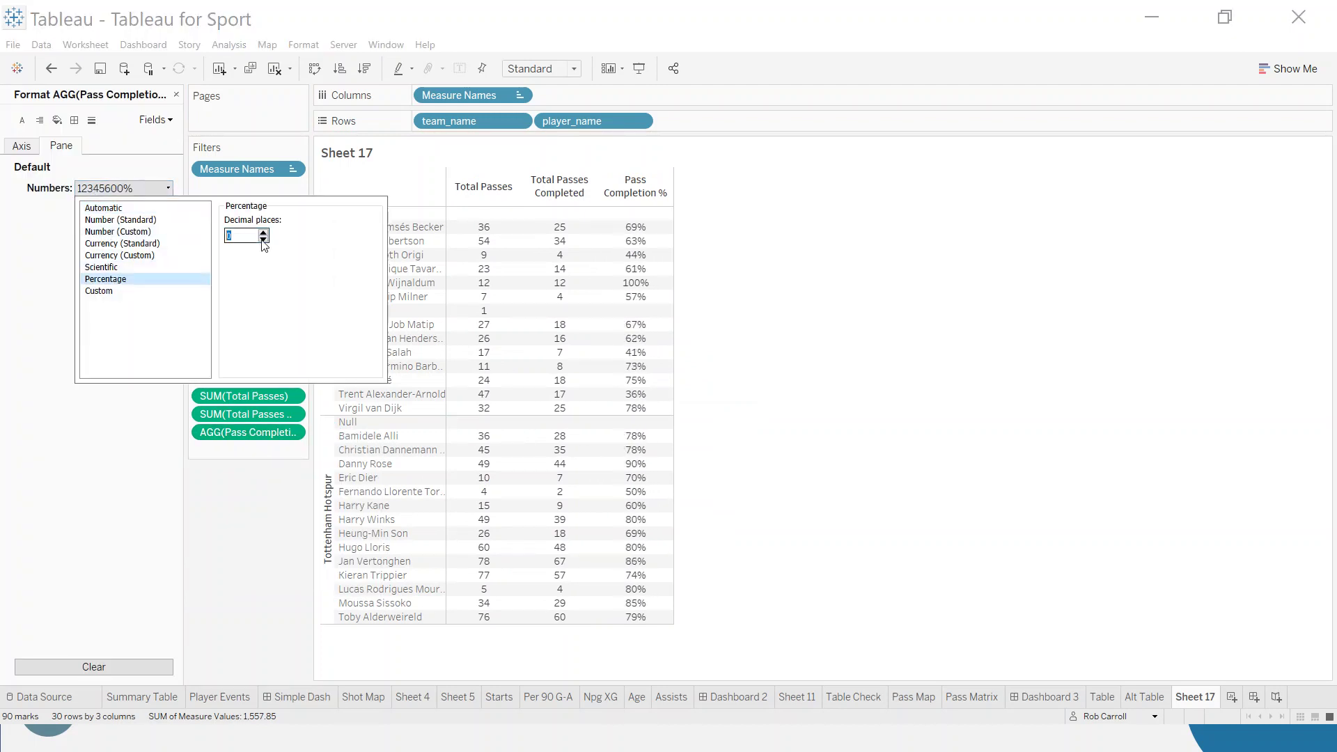
{"action": "left_click", "coordinate": [270, 561]}
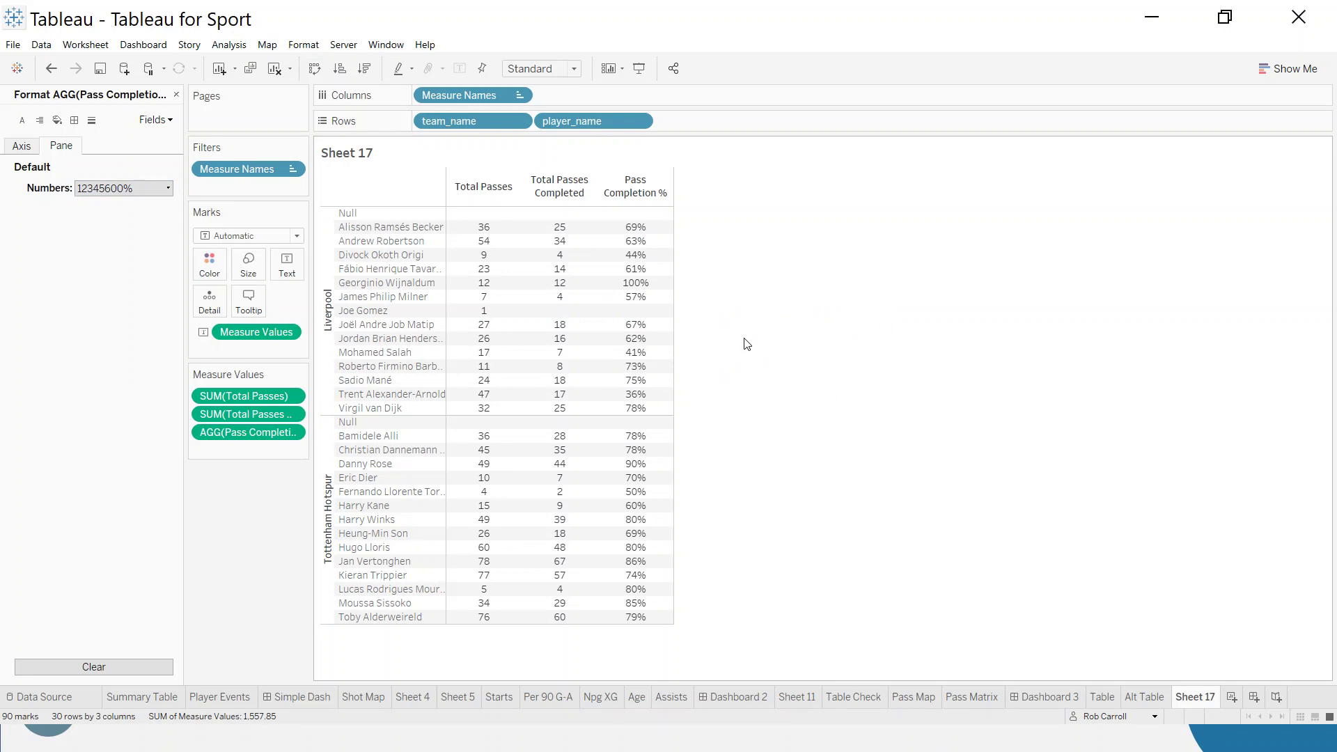
{"action": "left_click", "coordinate": [176, 95]}
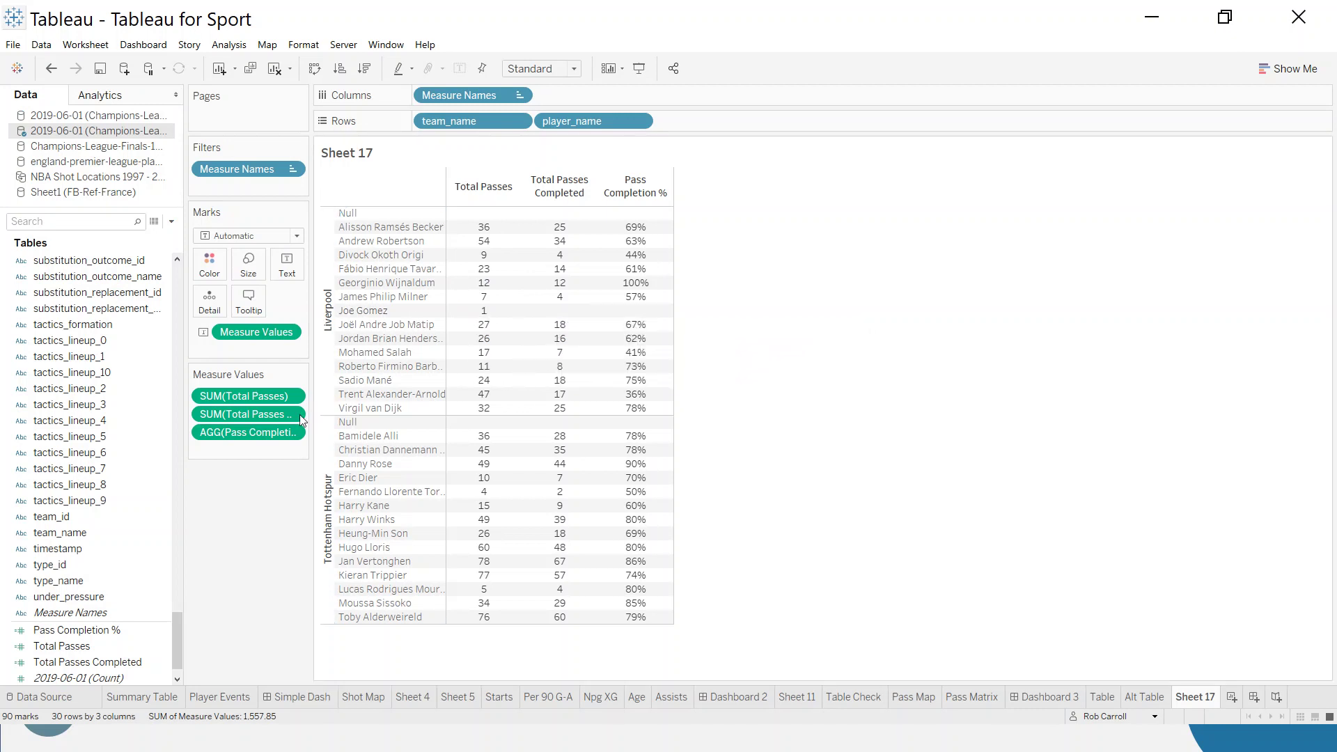
Change the Pass Completion % formula to ZN(SUM([Total Passes Completed]))/ZN(SUM([Total Passes])).
{"action": "right_click", "coordinate": [274, 433]}
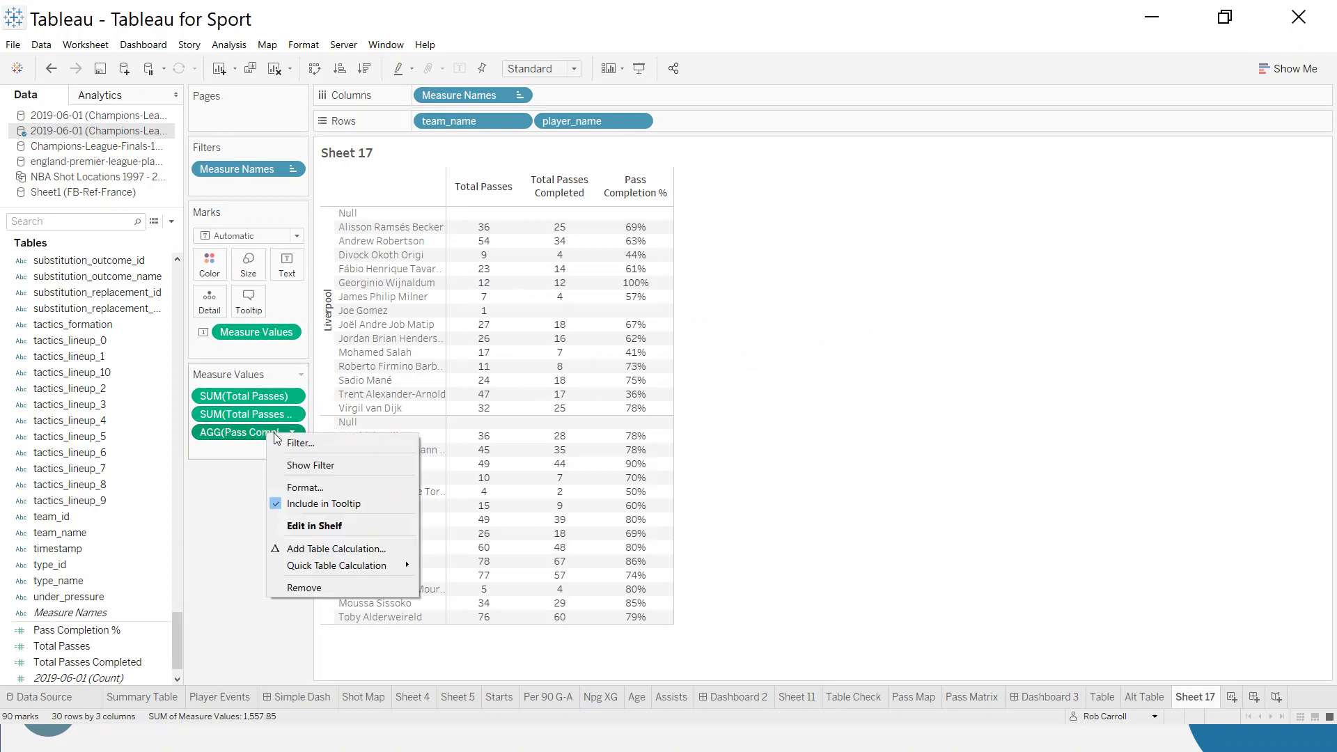
{"action": "right_click", "coordinate": [131, 633]}
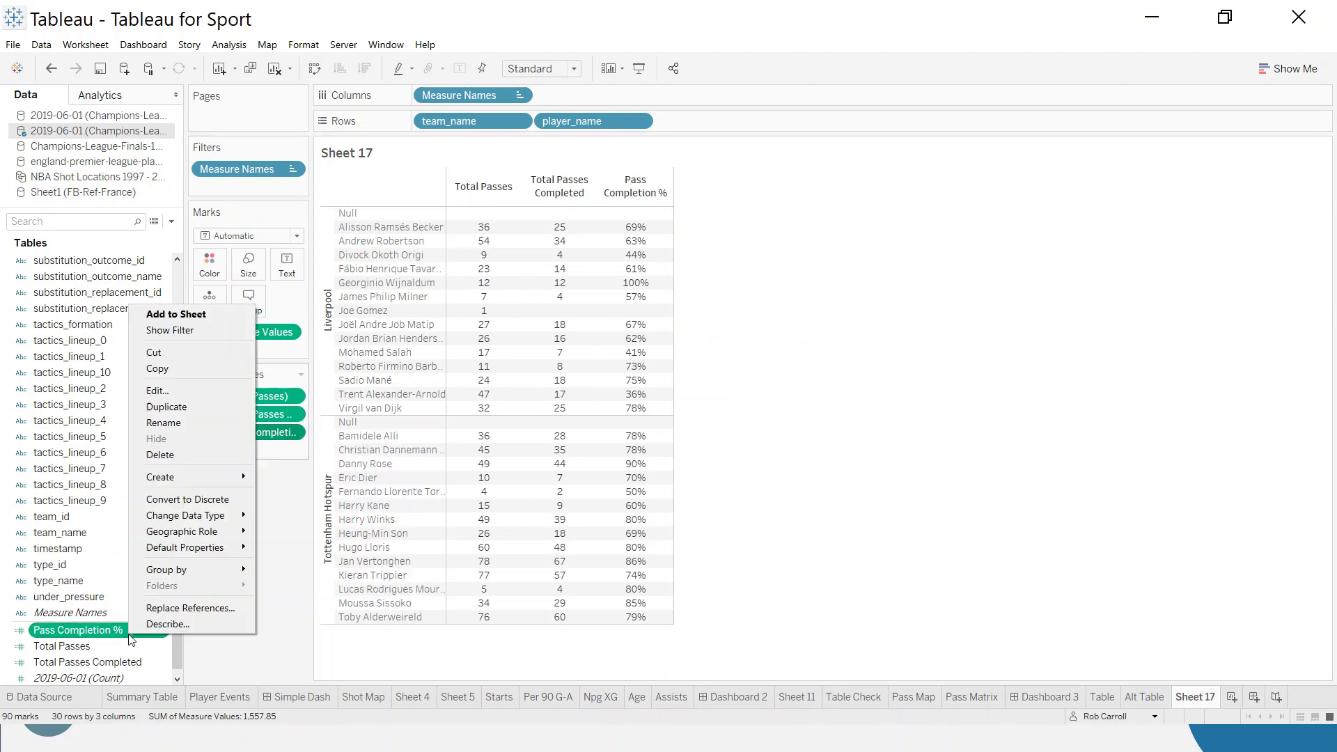
{"action": "left_click", "coordinate": [190, 391]}
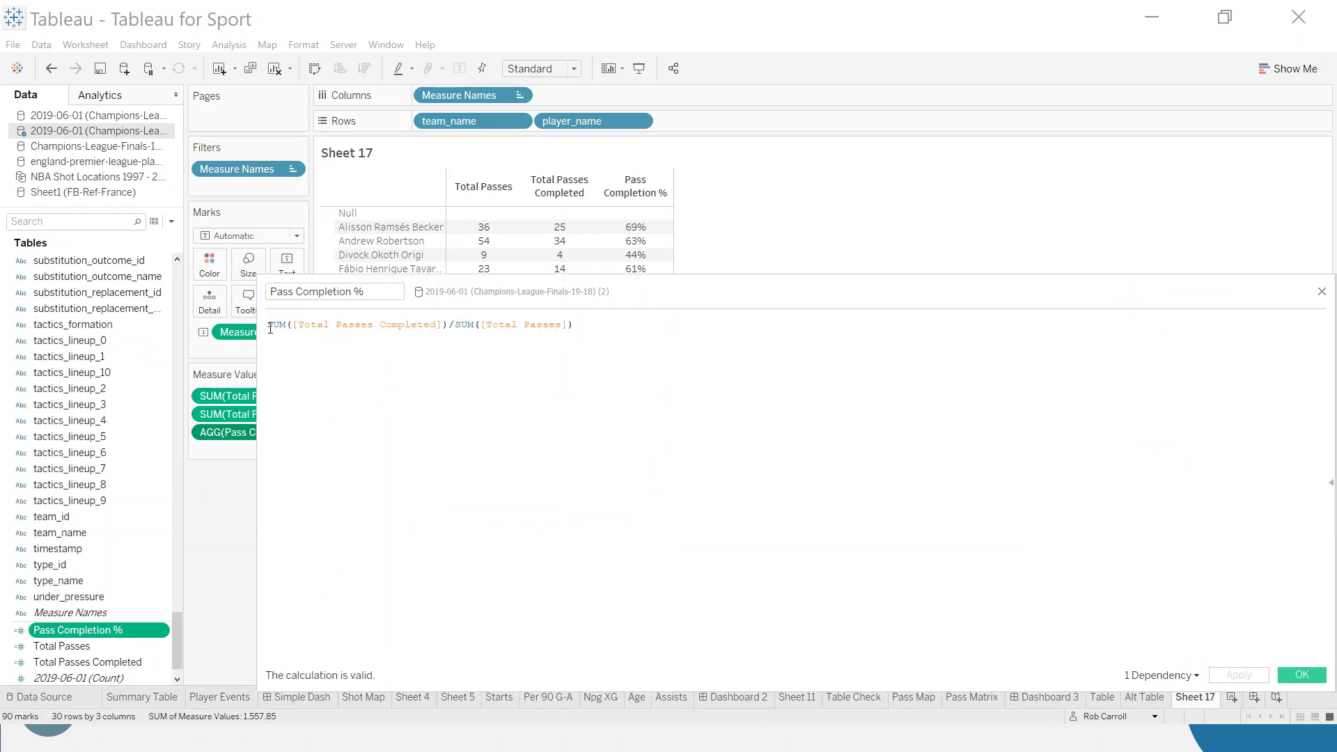
{"action": "type", "text": "ZN("}
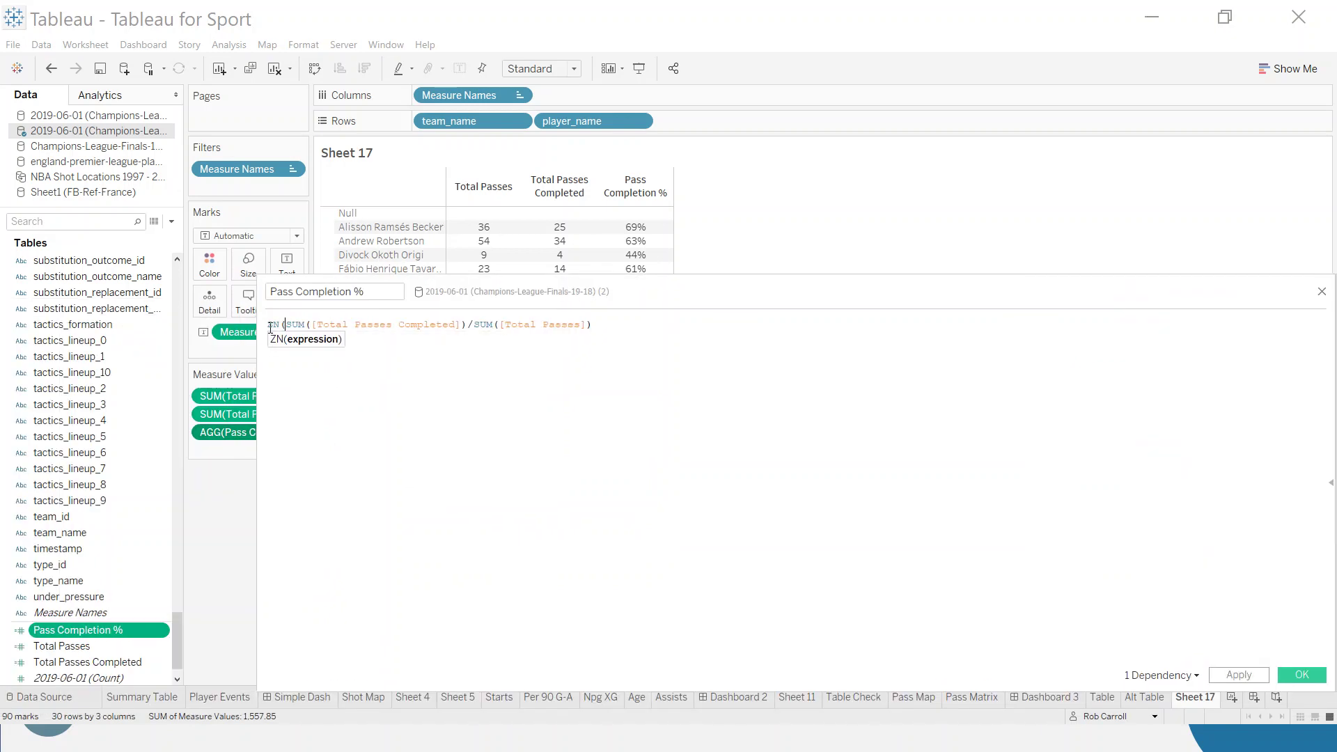
{"action": "left_click", "coordinate": [466, 325]}
{"action": "type", "text": ")/"}
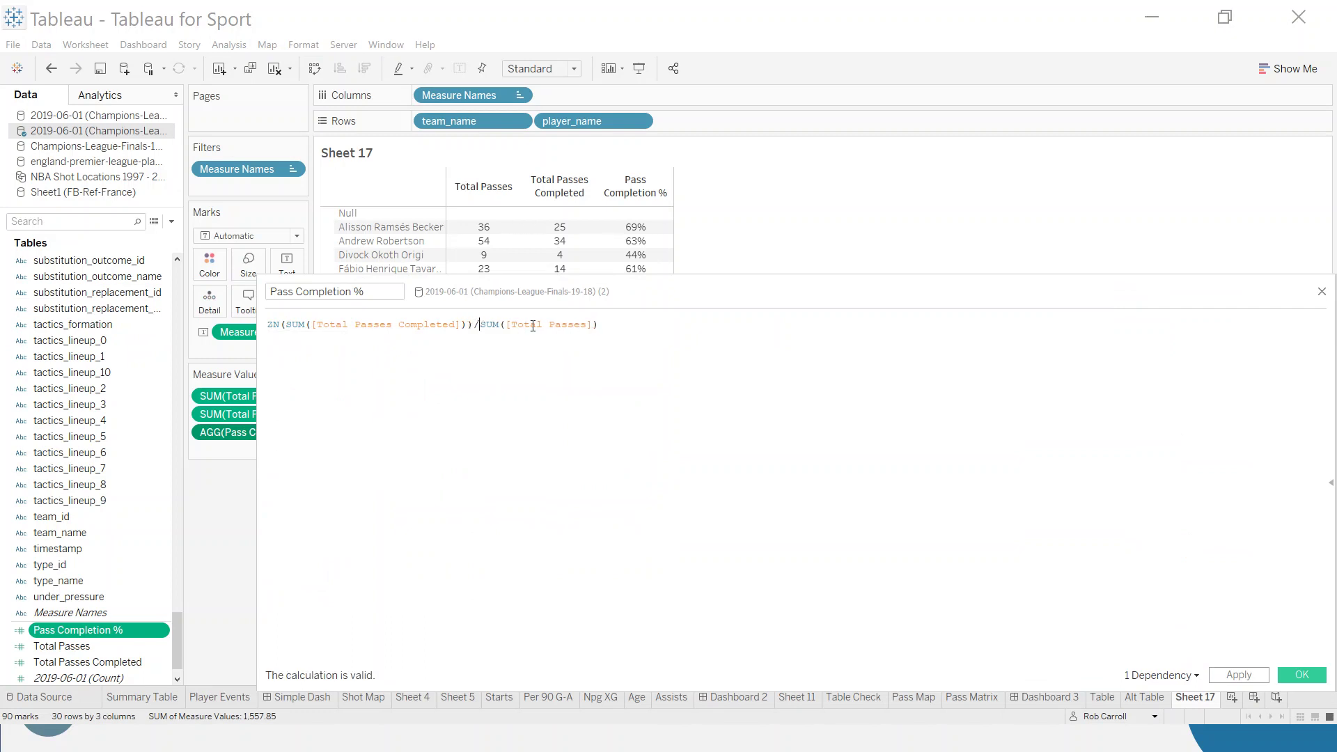
{"action": "type", "text": "ZN("}
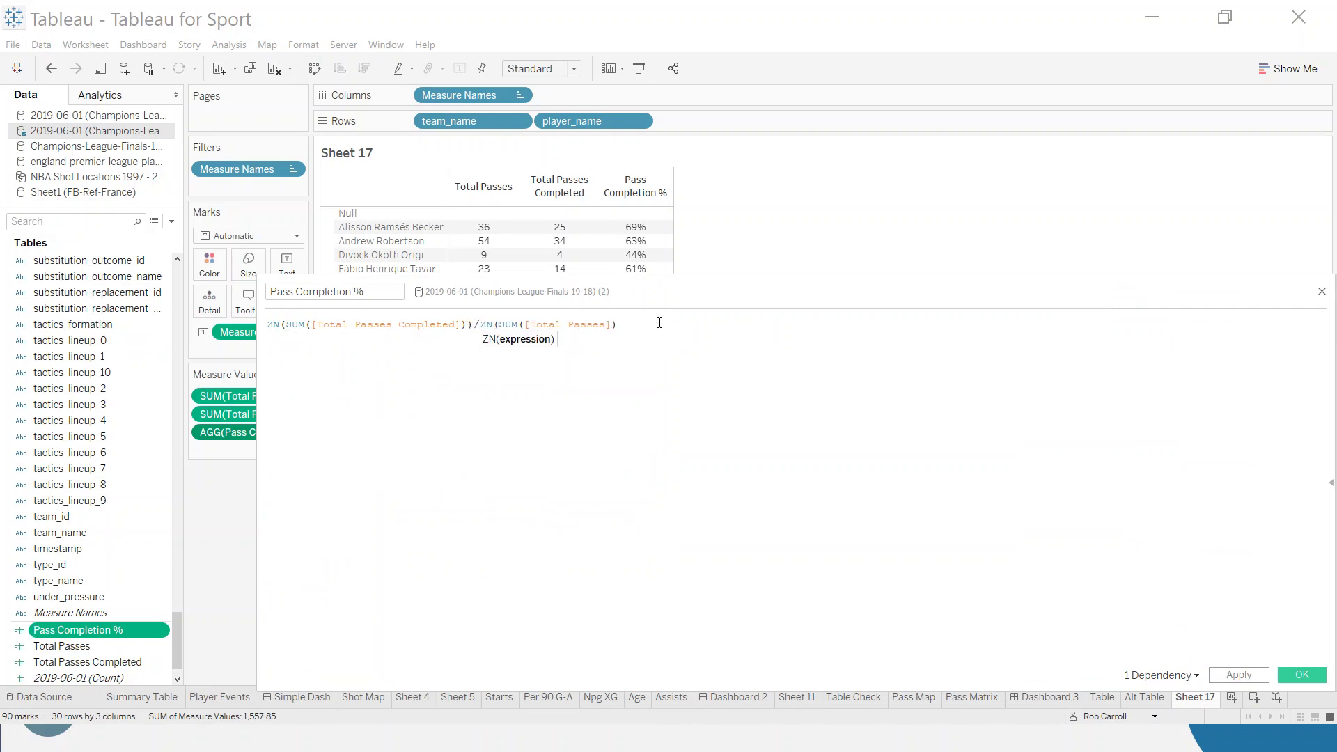
{"action": "left_click", "coordinate": [659, 322]}
{"action": "type", "text": ")"}
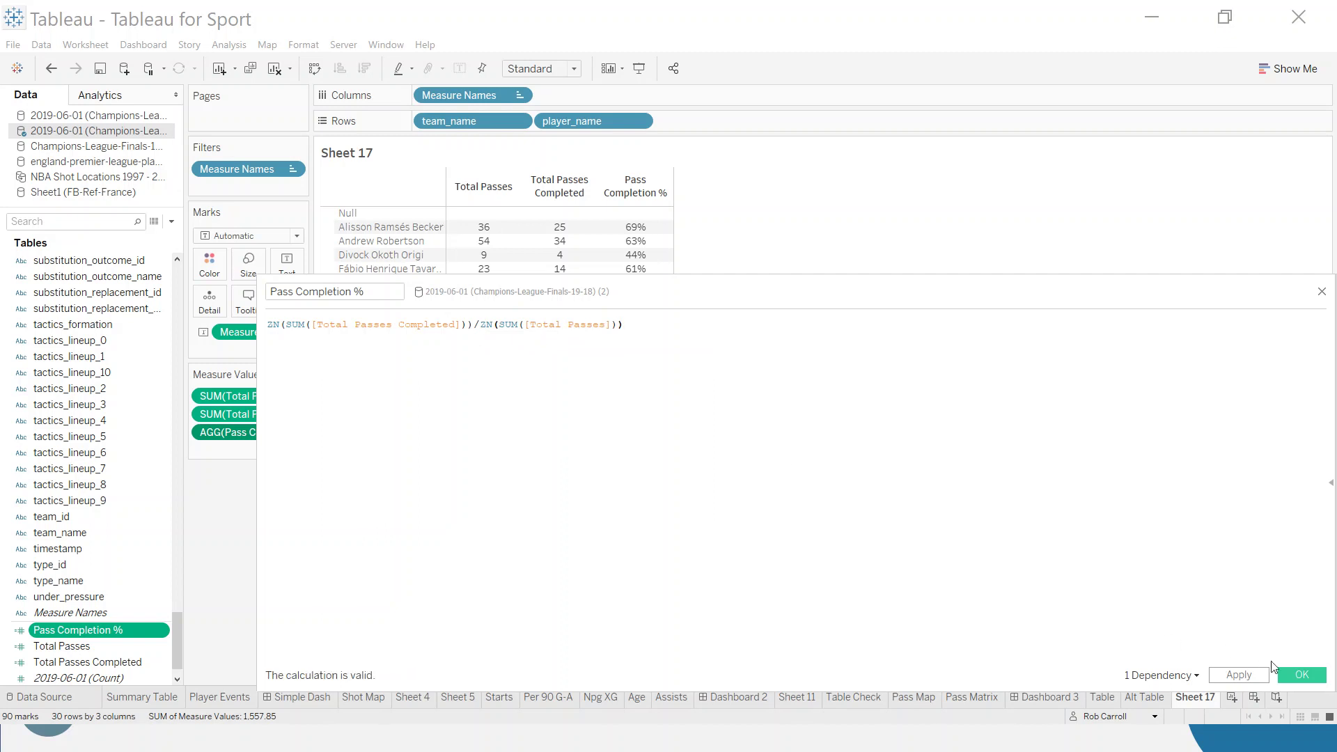
{"action": "left_click", "coordinate": [1289, 673]}
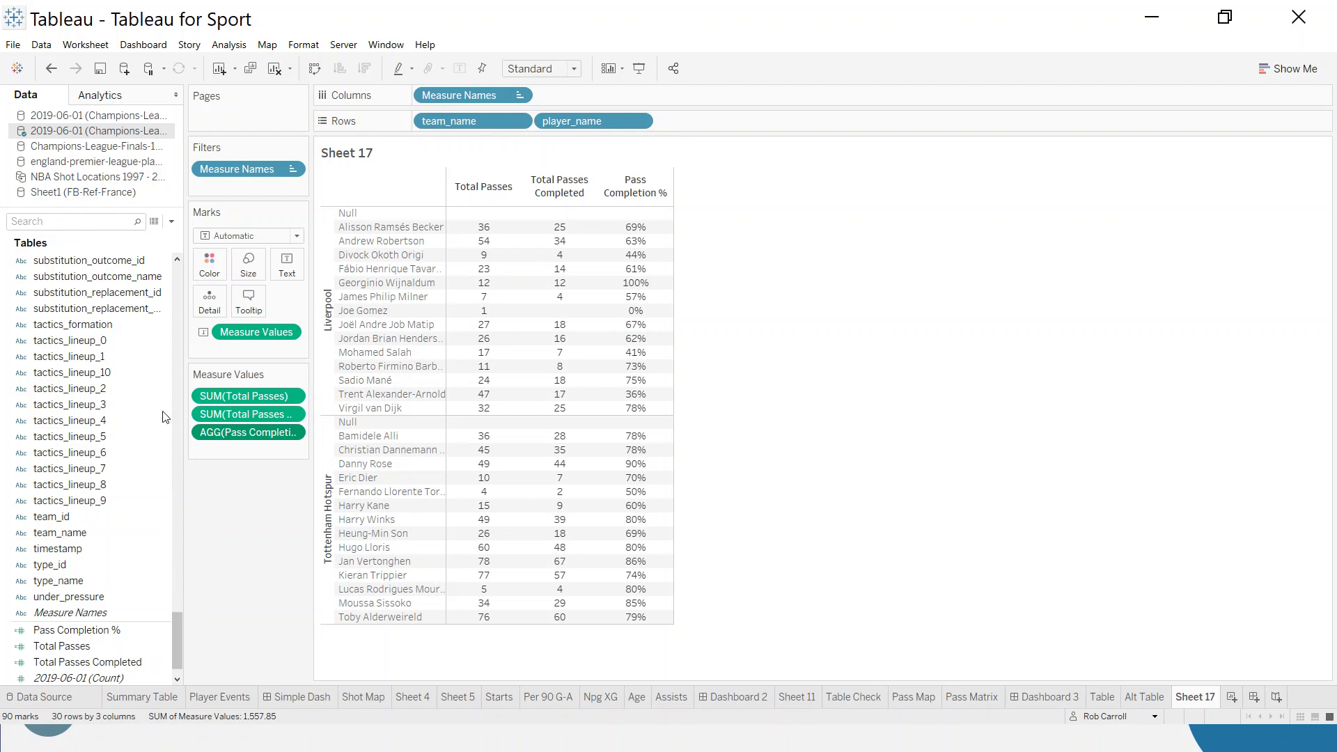
Create a calculated field named Goals with formula IF [shot_outcome_name] = "Goal" THEN 1 END.
{"action": "left_click", "coordinate": [171, 222]}
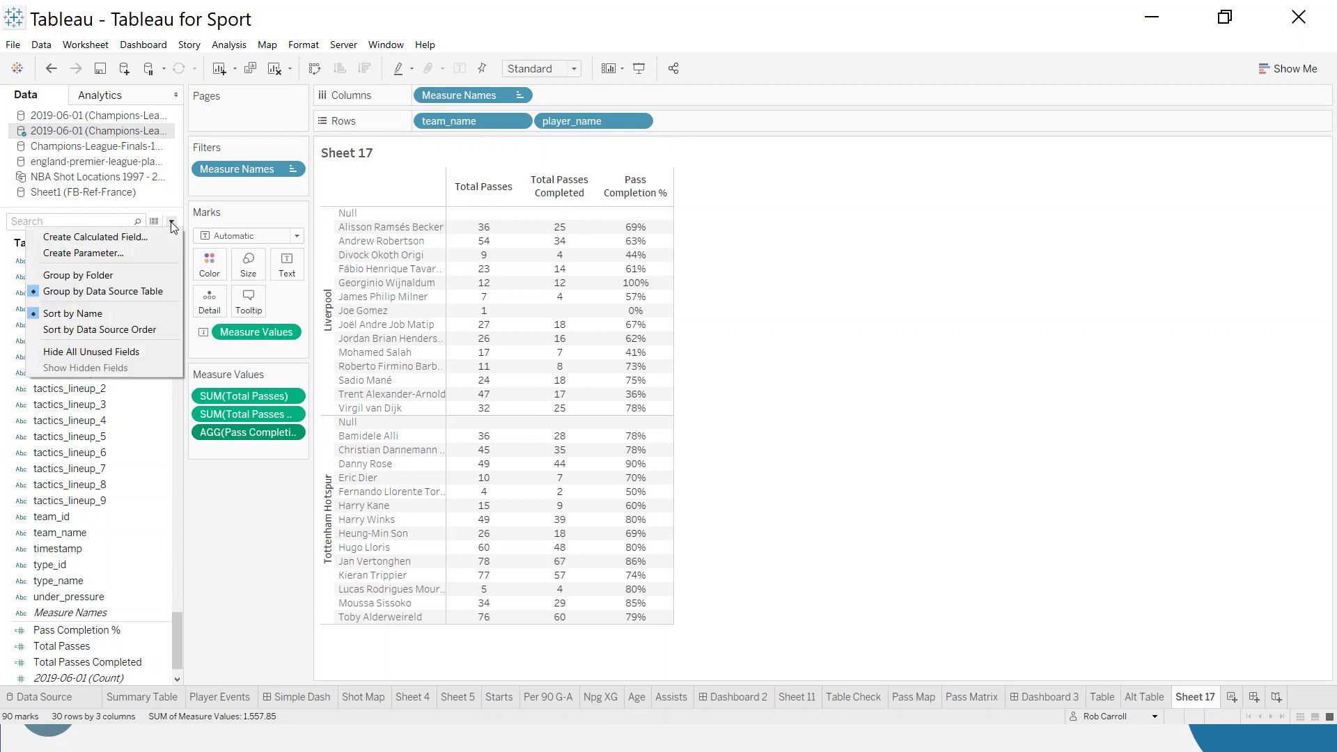
{"action": "left_click", "coordinate": [132, 238]}
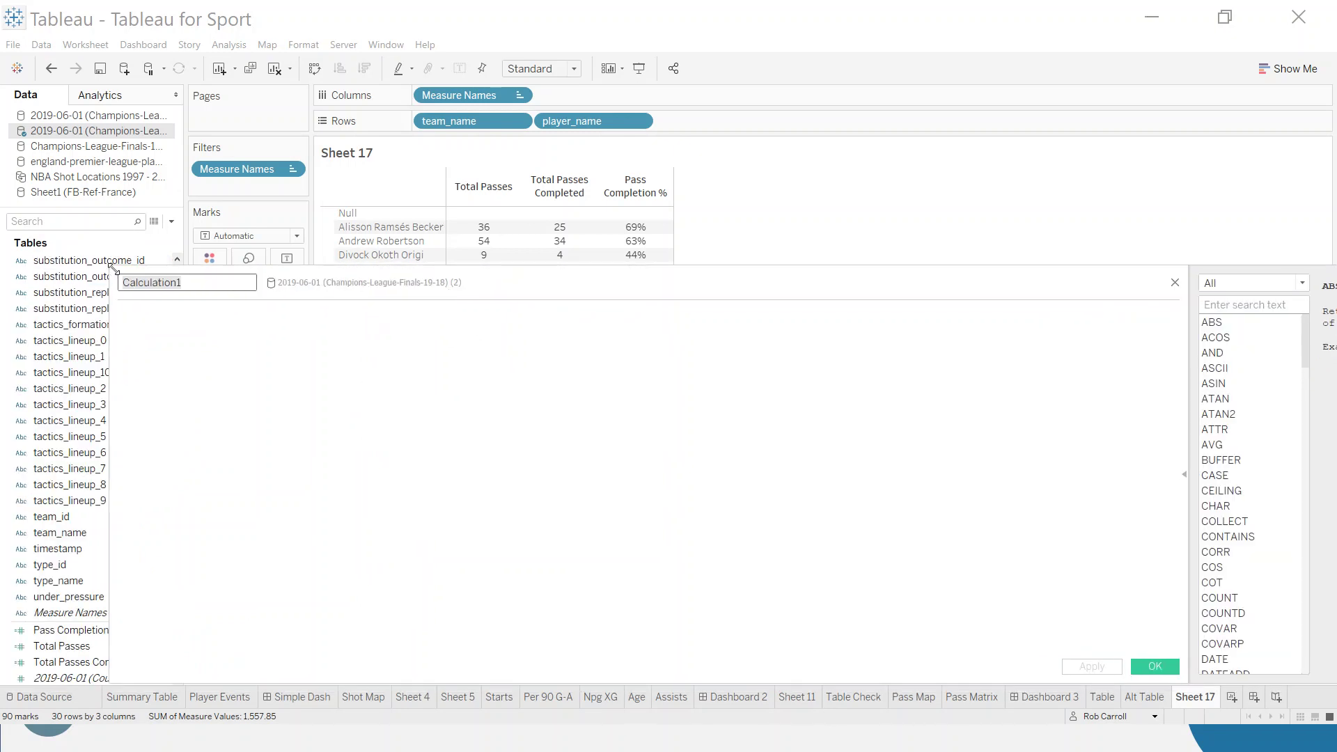
{"action": "left_click_drag", "start_coordinate": [516, 282], "coordinate": [784, 348]}
{"action": "type", "text": "Goa"}
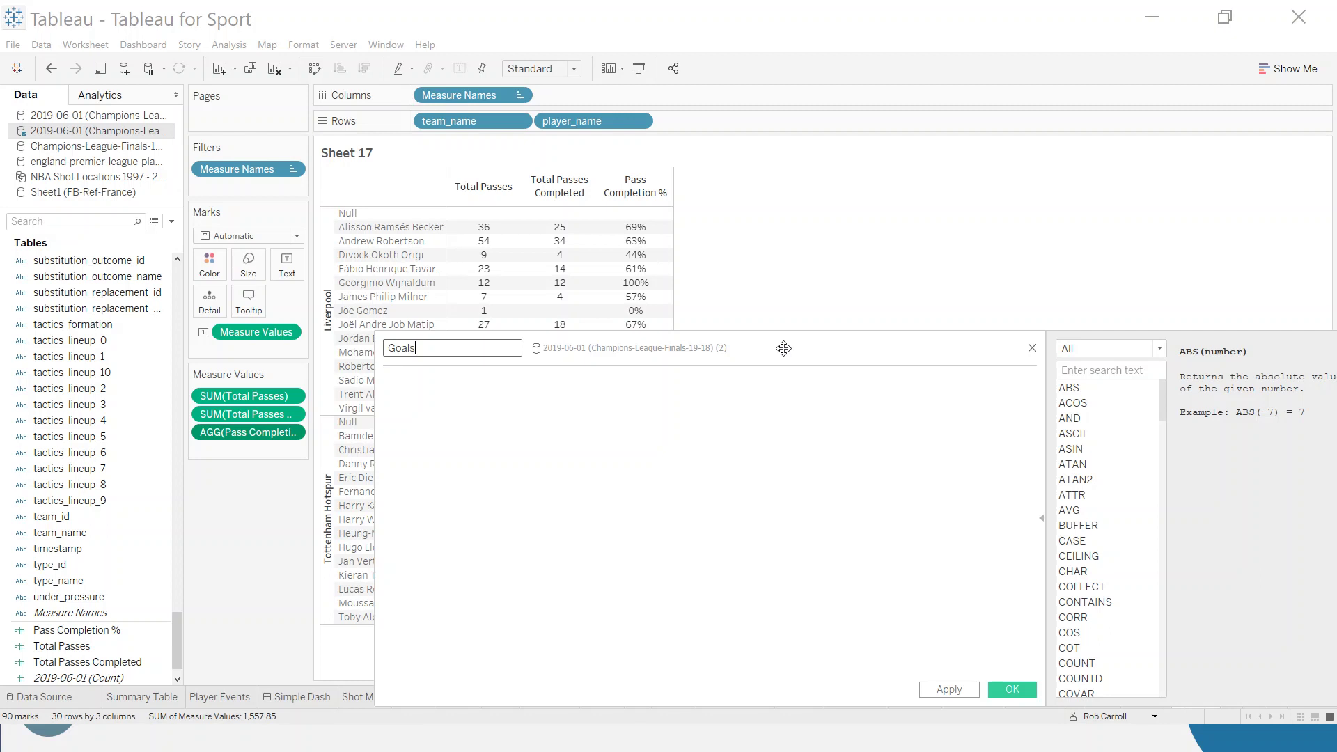
{"action": "type", "text": "ls"}
{"action": "left_click", "coordinate": [712, 446]}
{"action": "type", "text": "IF Shot"}
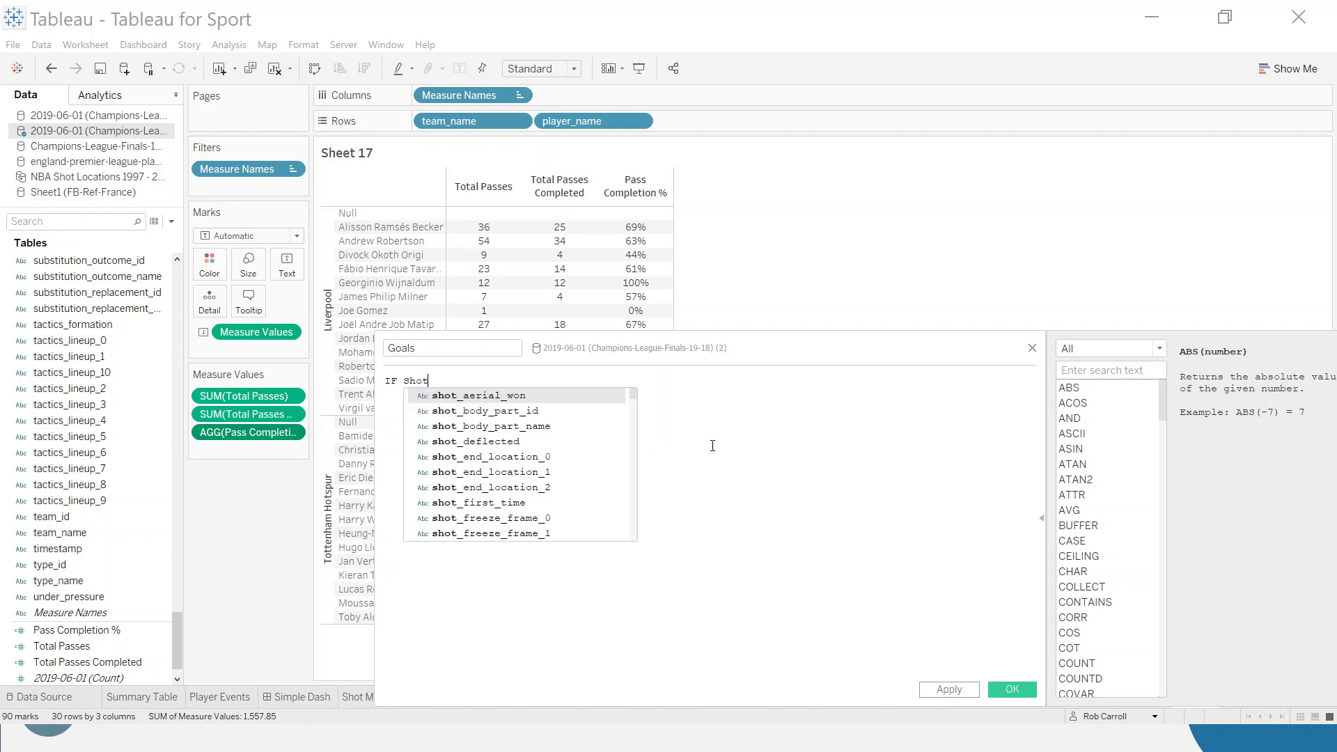
{"action": "type", "text": "_Ou"}
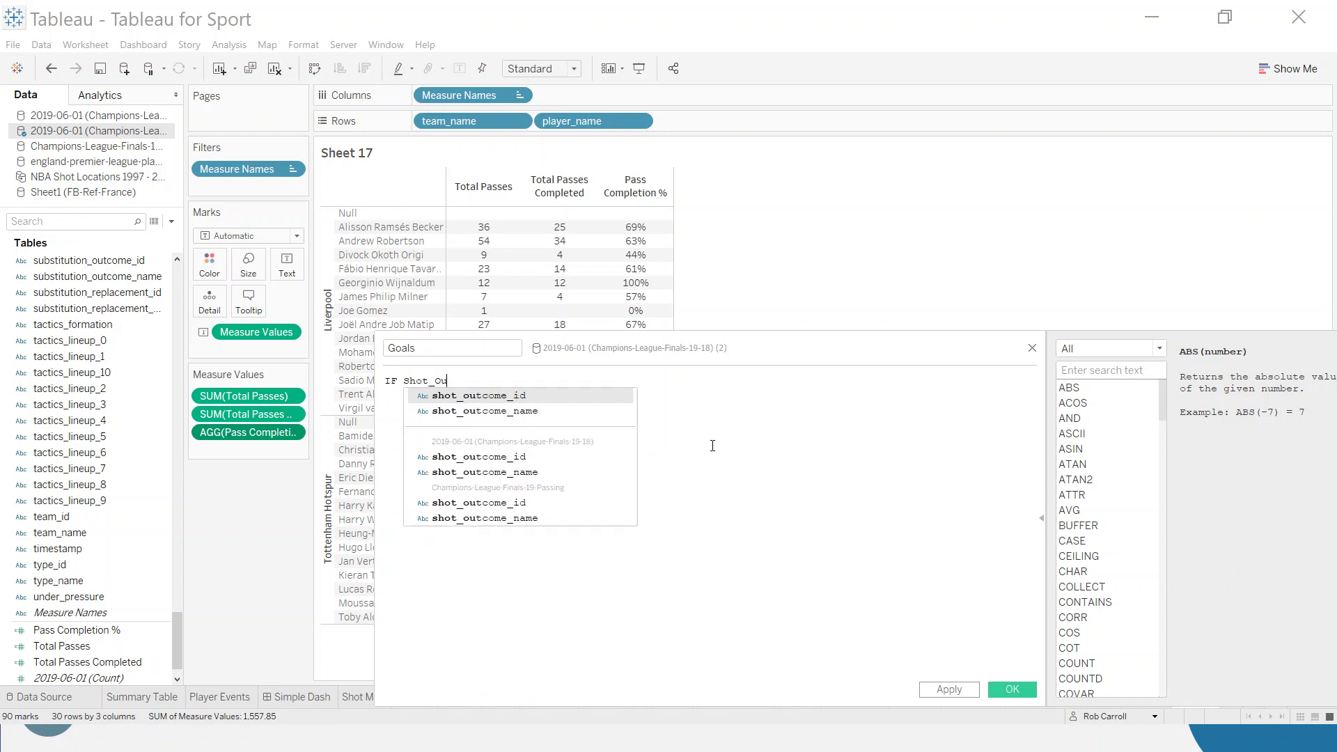
{"action": "key", "text": "Down"}
{"action": "key", "text": "Return"}
{"action": "type", "text": "= \""}
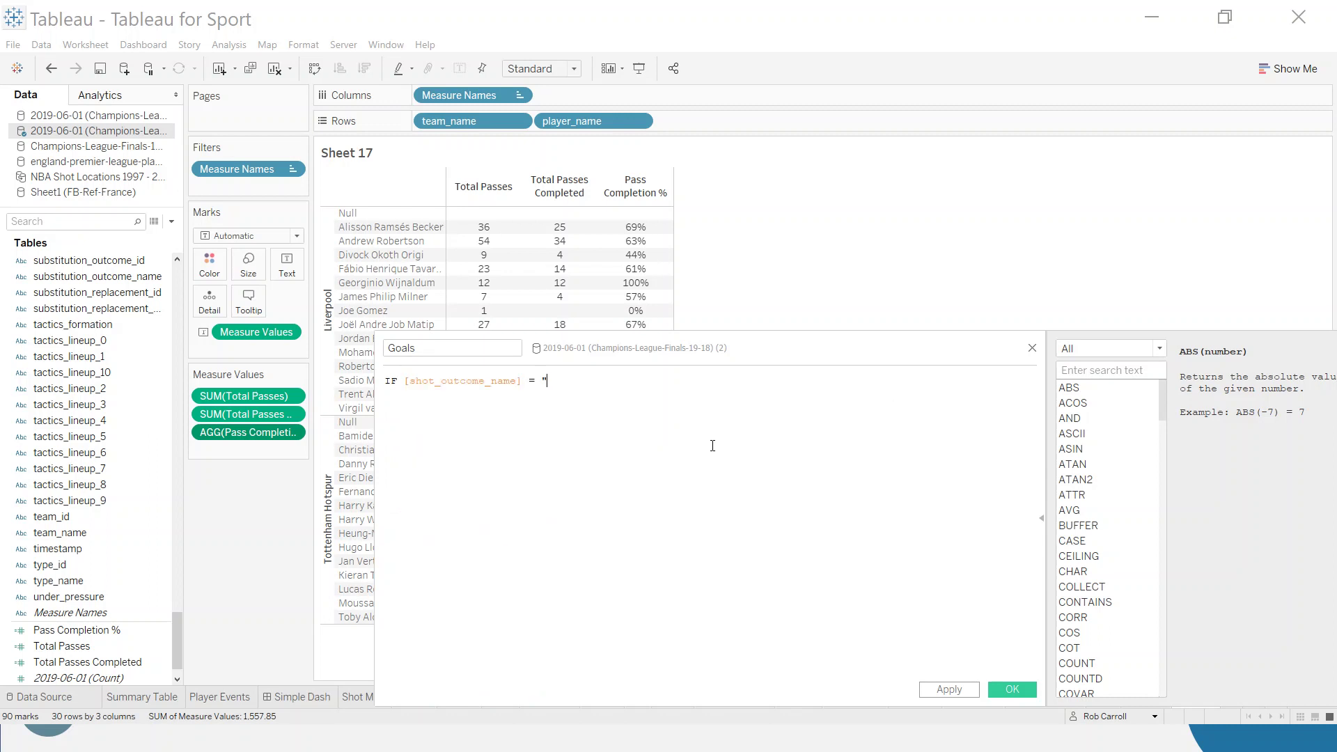
{"action": "type", "text": "Goal\""}
{"action": "type", "text": " THEN 1 "}
{"action": "type", "text": "END"}
{"action": "left_click", "coordinate": [713, 446]}
{"action": "left_click", "coordinate": [1012, 689]}
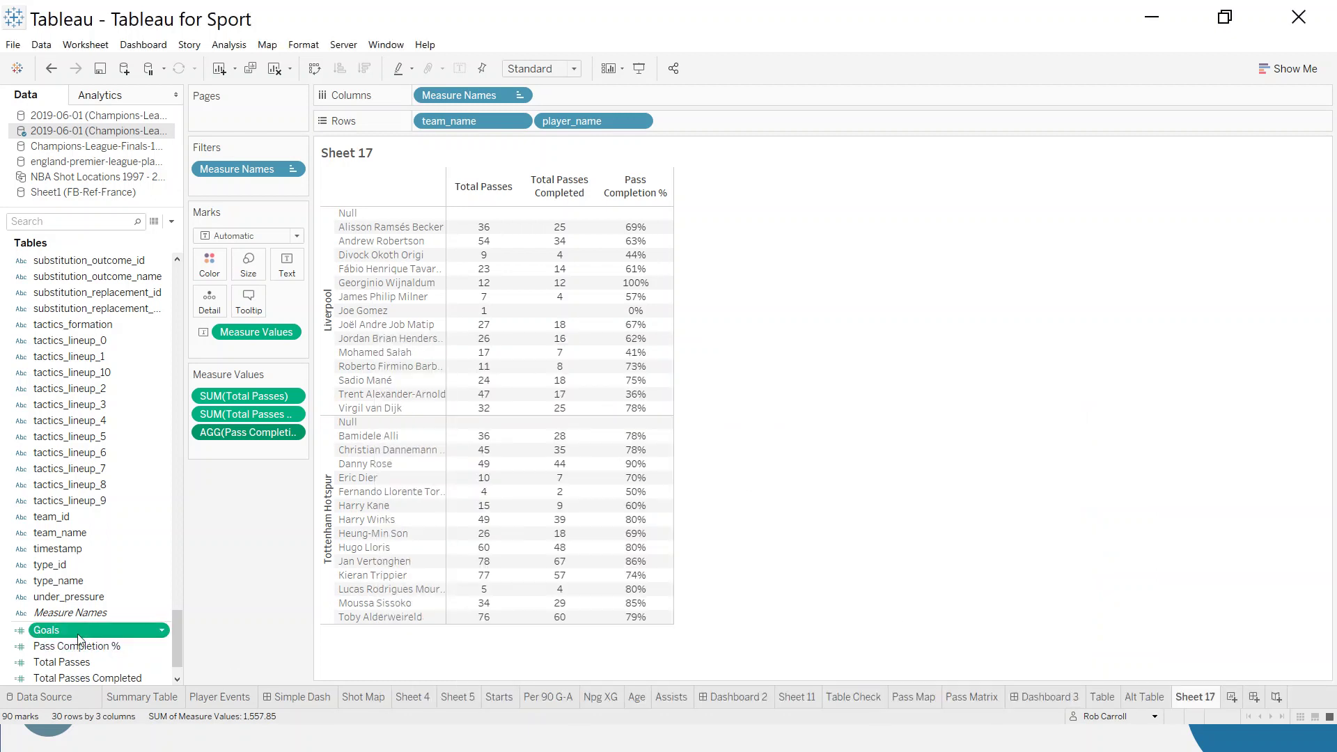
Add Goals to Measure Values and format SUM(Goals) as a custom number with 0 decimals.
{"action": "left_click_drag", "start_coordinate": [46, 629], "coordinate": [229, 453]}
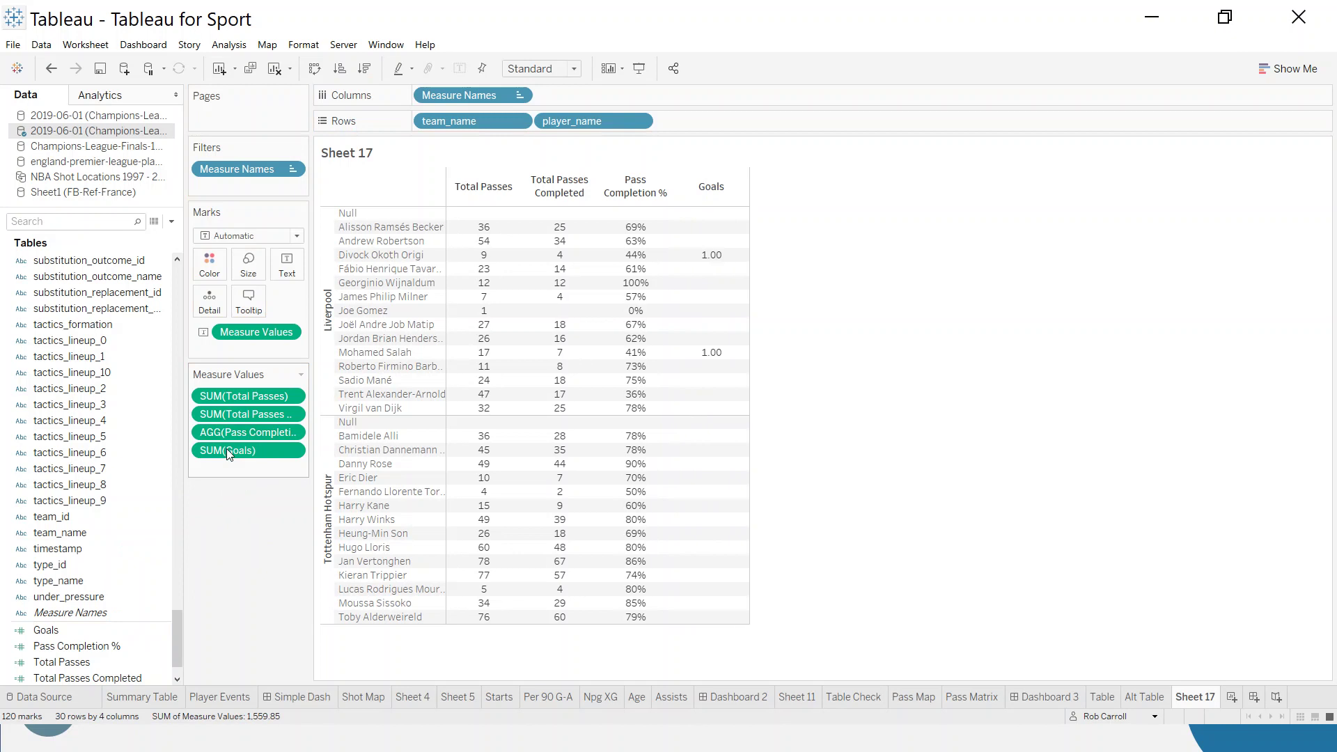
{"action": "right_click", "coordinate": [227, 450]}
{"action": "key", "text": "Escape"}
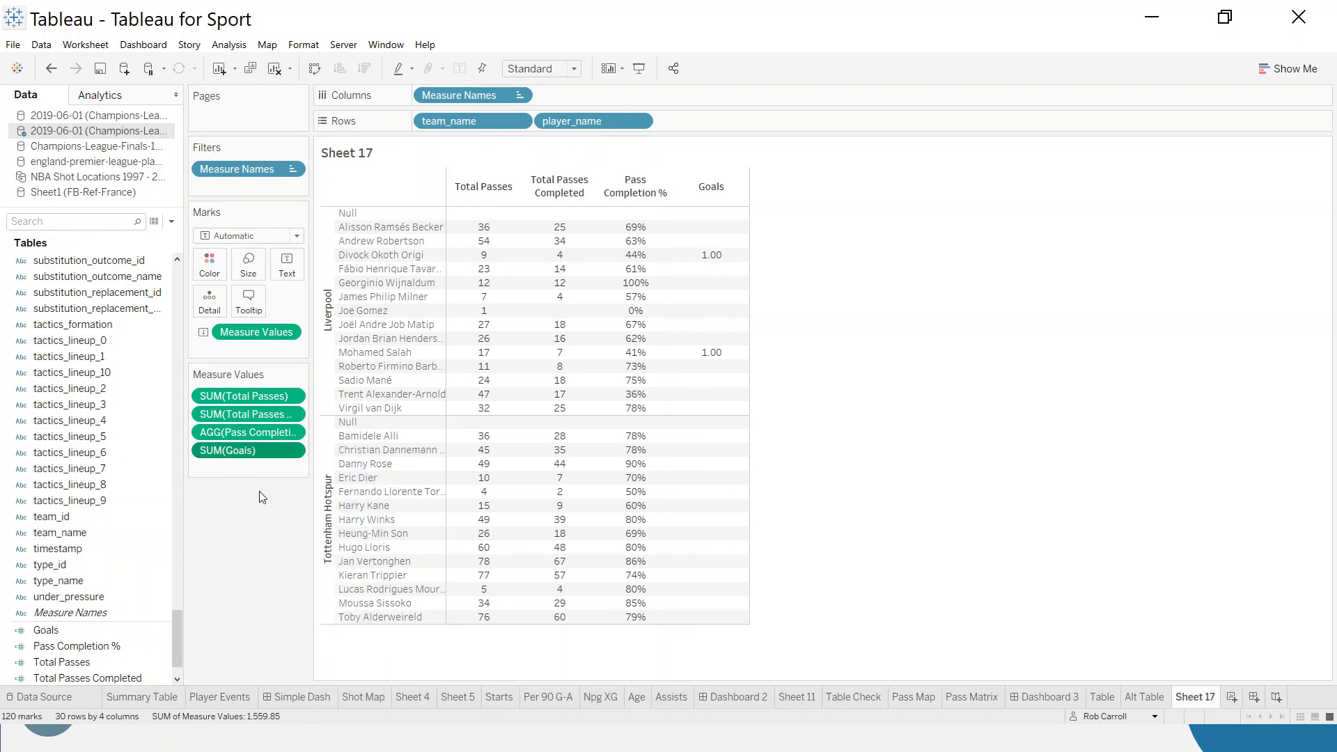
{"action": "right_click", "coordinate": [227, 451]}
{"action": "left_click", "coordinate": [258, 507]}
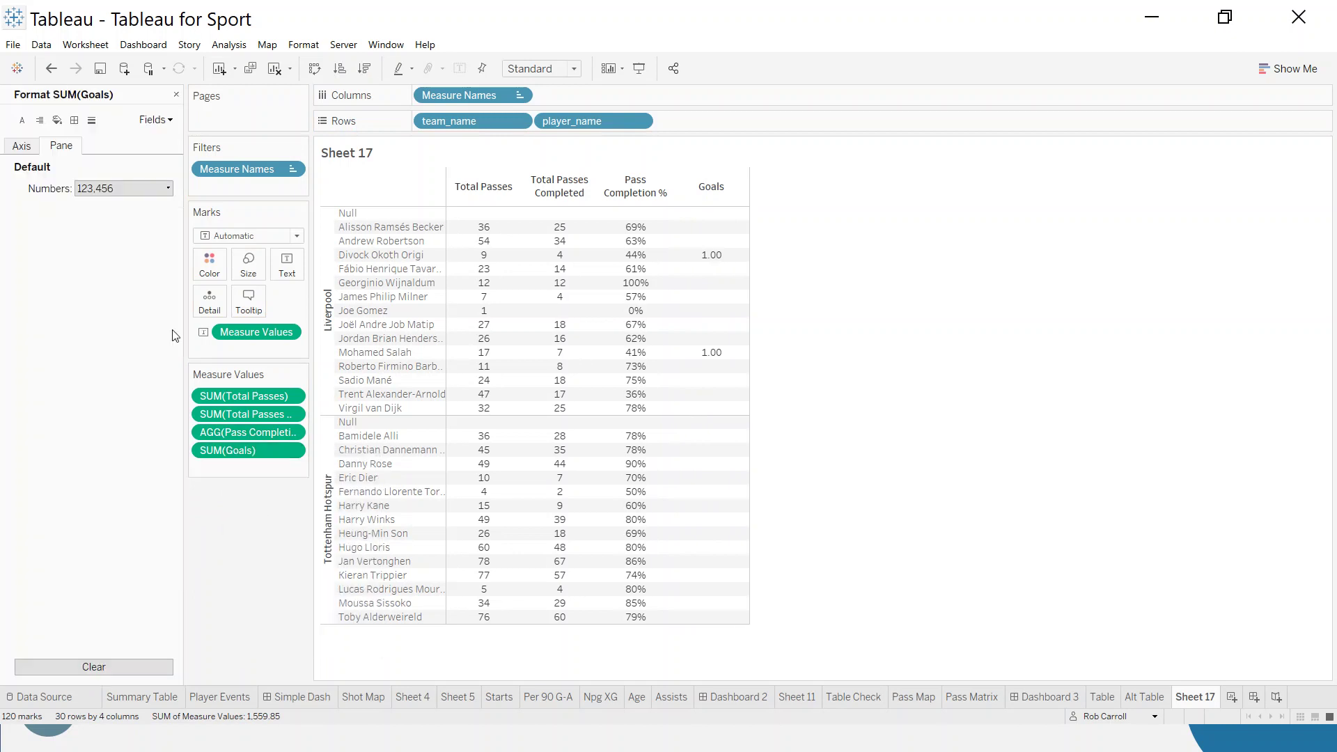
{"action": "left_click", "coordinate": [114, 187]}
{"action": "left_click", "coordinate": [117, 231]}
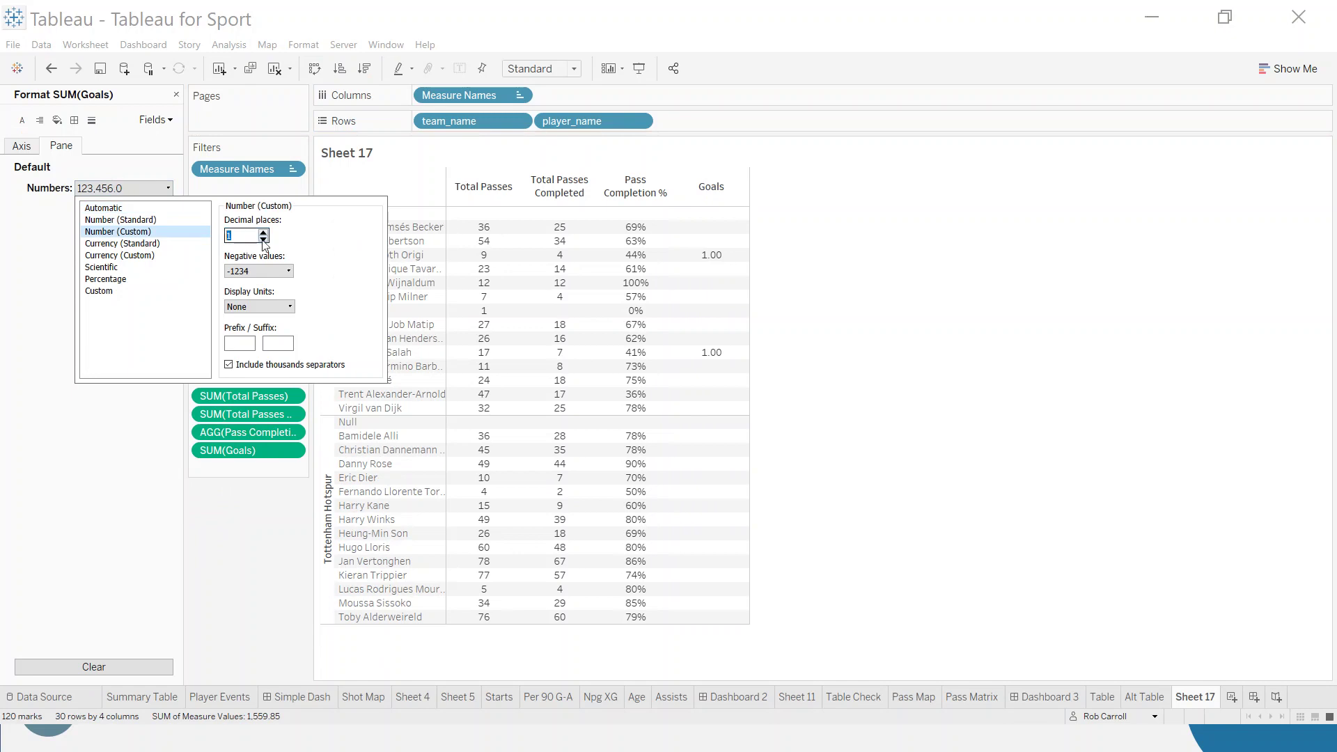
{"action": "left_click", "coordinate": [263, 240]}
{"action": "left_click", "coordinate": [262, 565]}
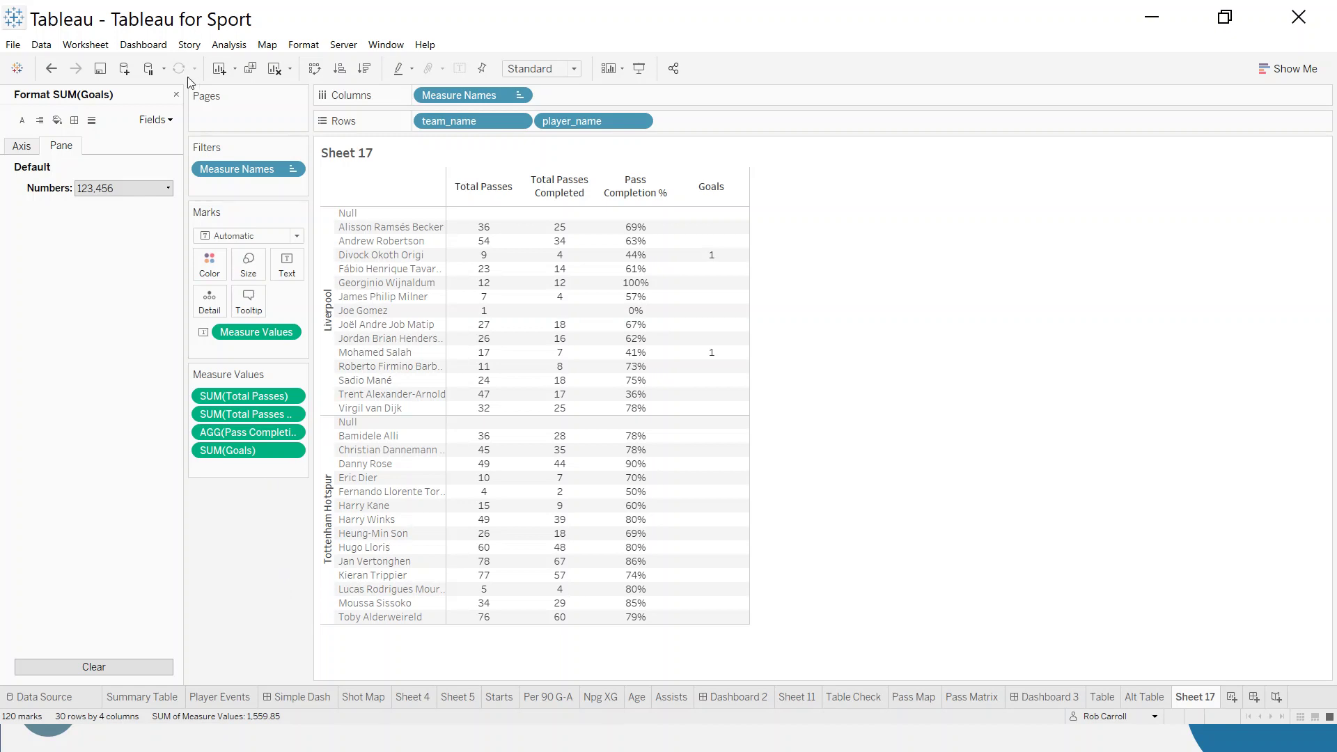
{"action": "left_click", "coordinate": [176, 94]}
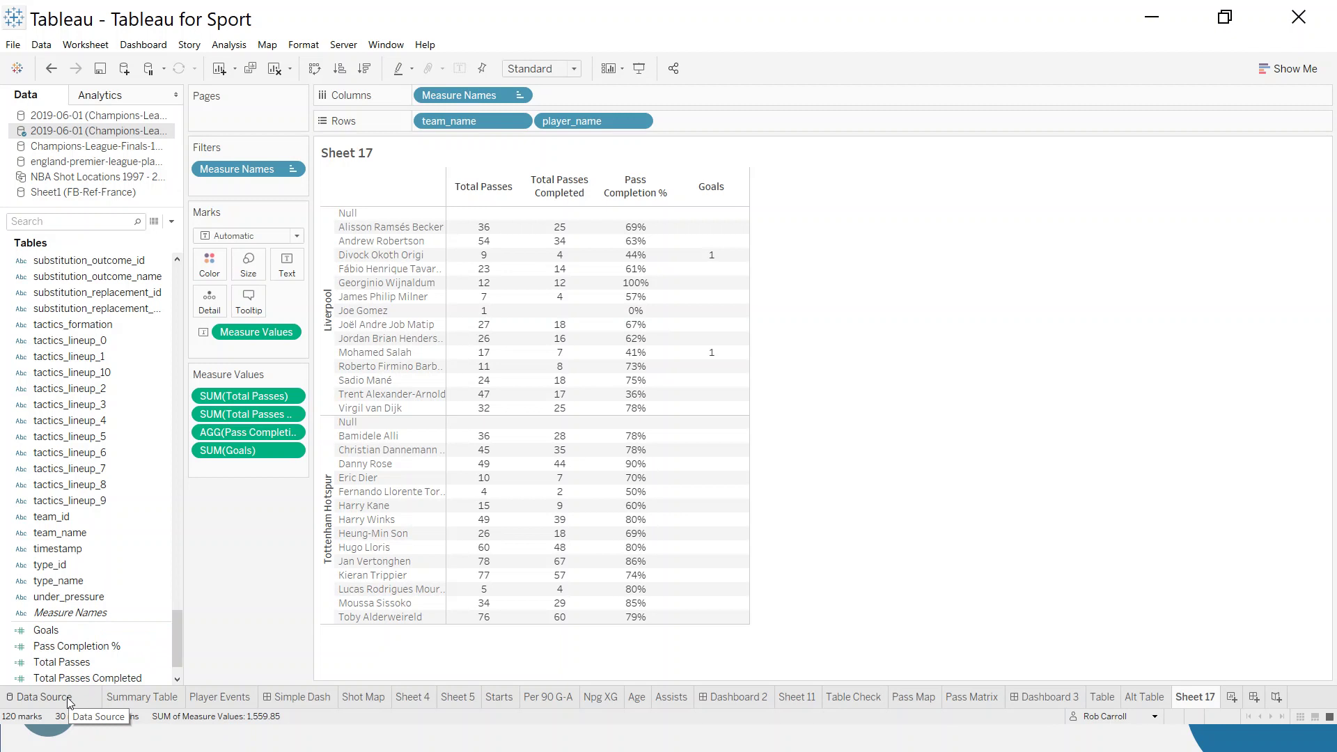
On the Data Source page, union the 2018-05-26 sheet under the 2019-06-01 data.
{"action": "left_click", "coordinate": [43, 698]}
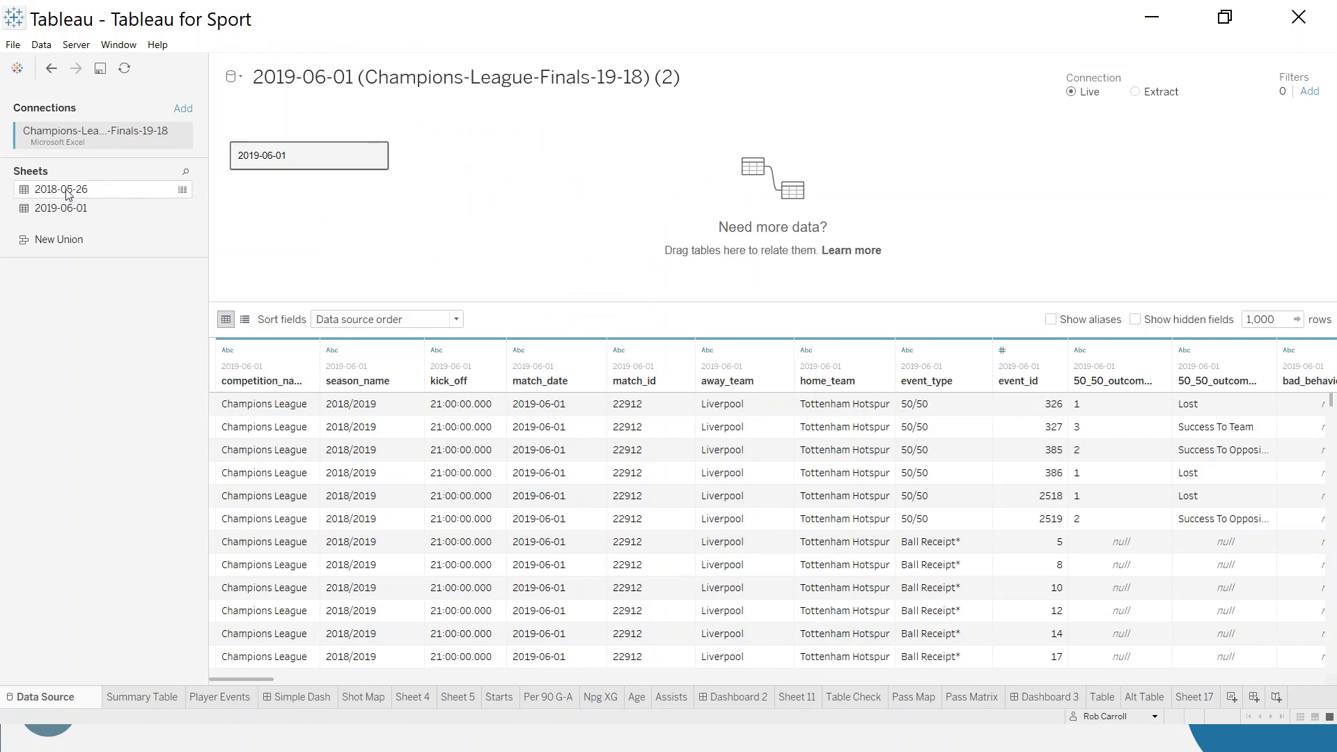
{"action": "left_click_drag", "start_coordinate": [62, 194], "coordinate": [265, 177]}
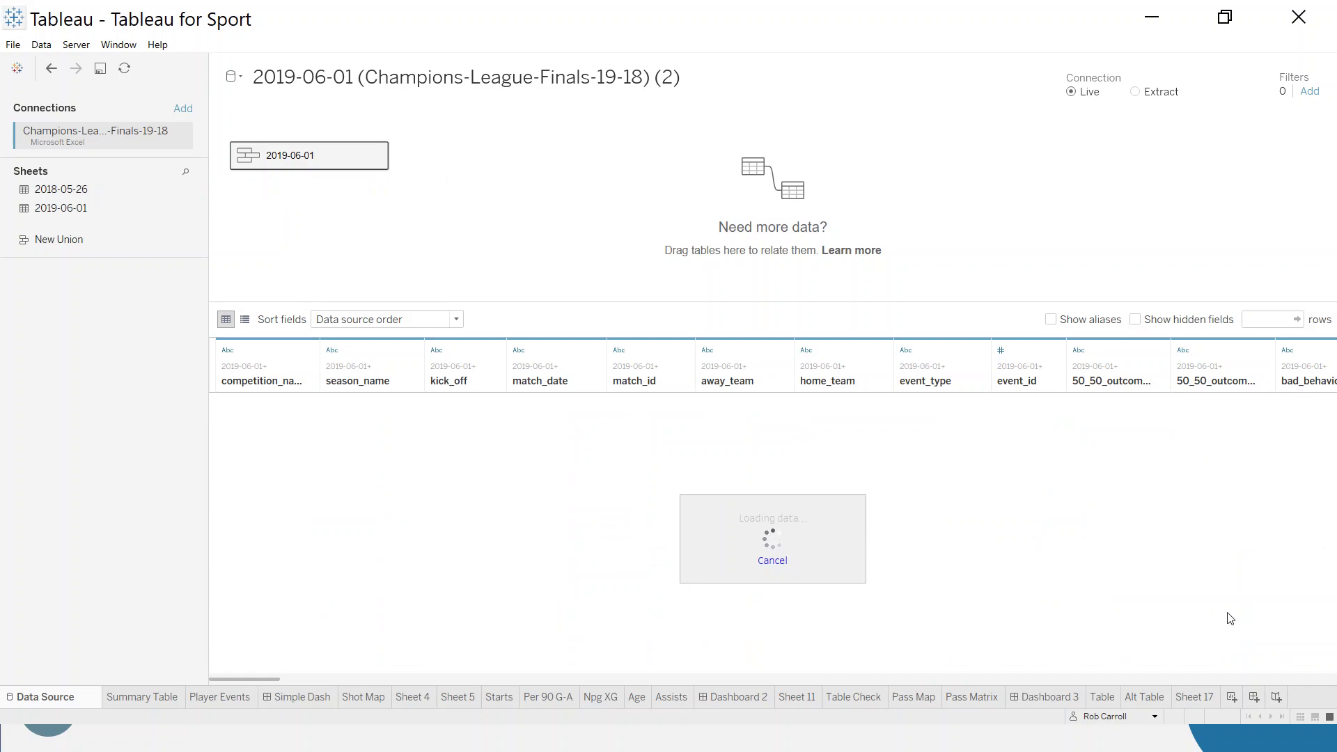
On Sheet 17, add a match_date filter and exclude 2019-06-01, leaving the 2018-05-26 match's 29 rows.
{"action": "left_click", "coordinate": [1196, 697]}
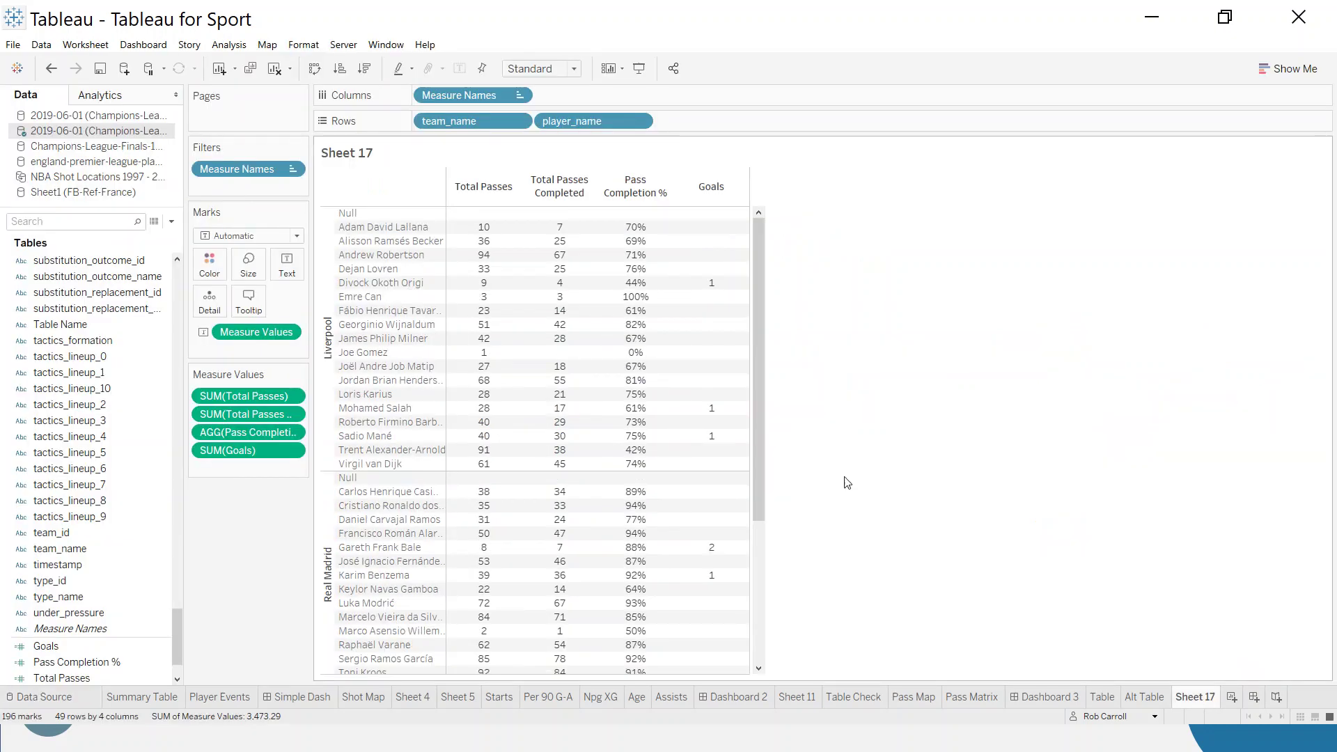
{"action": "left_click", "coordinate": [68, 222]}
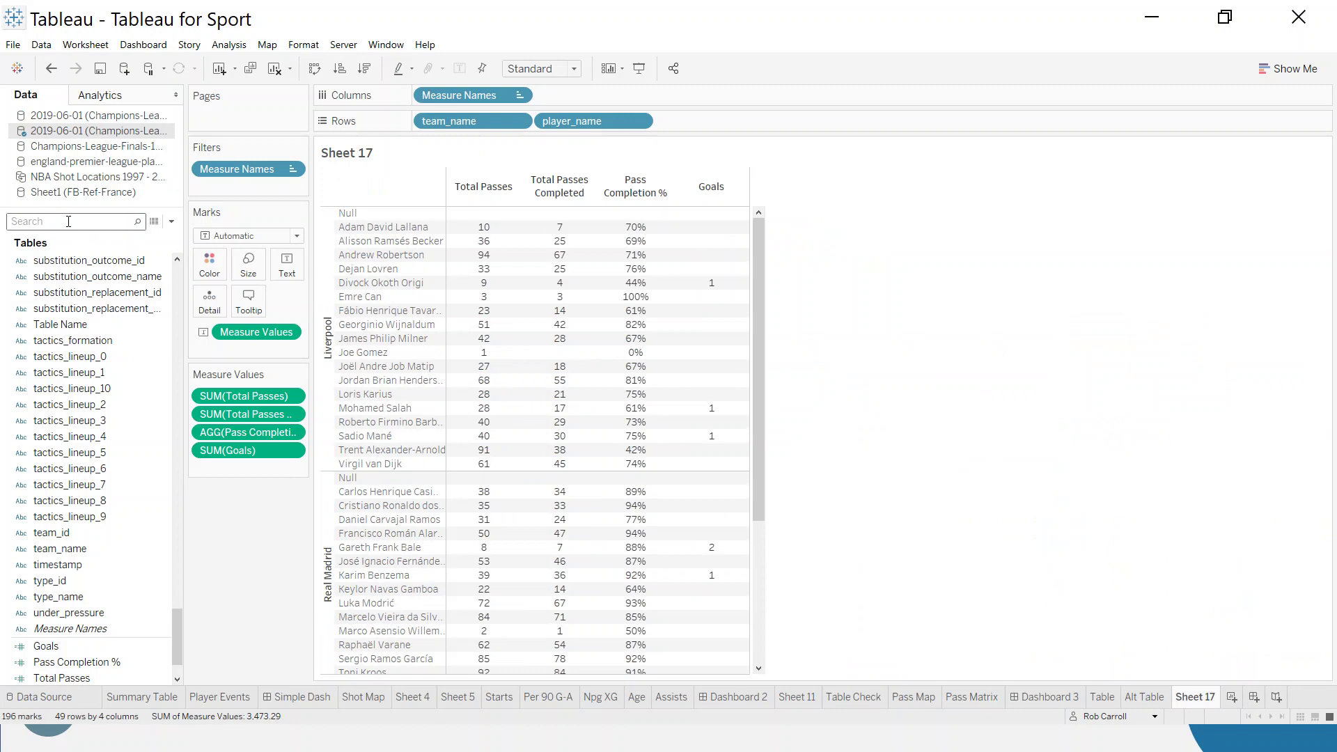
{"action": "type", "text": "mat"}
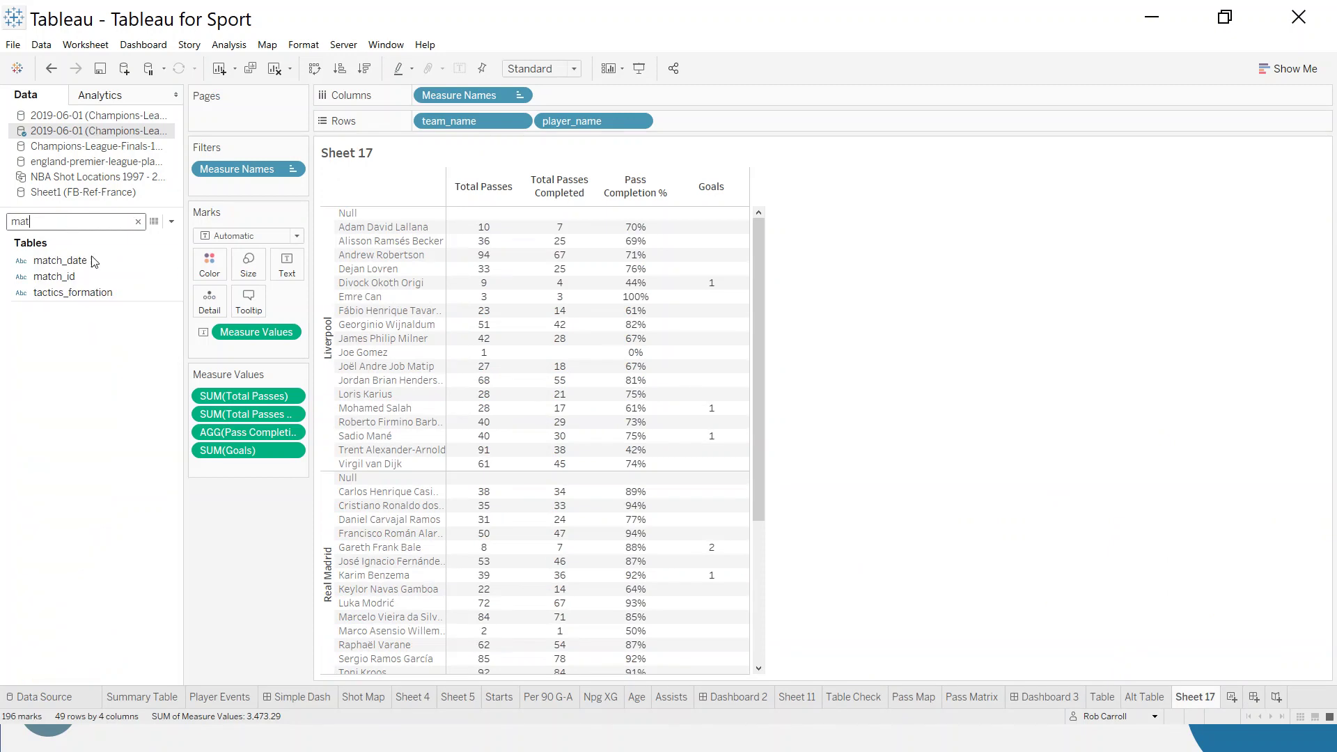
{"action": "right_click", "coordinate": [94, 261]}
{"action": "left_click", "coordinate": [149, 289]}
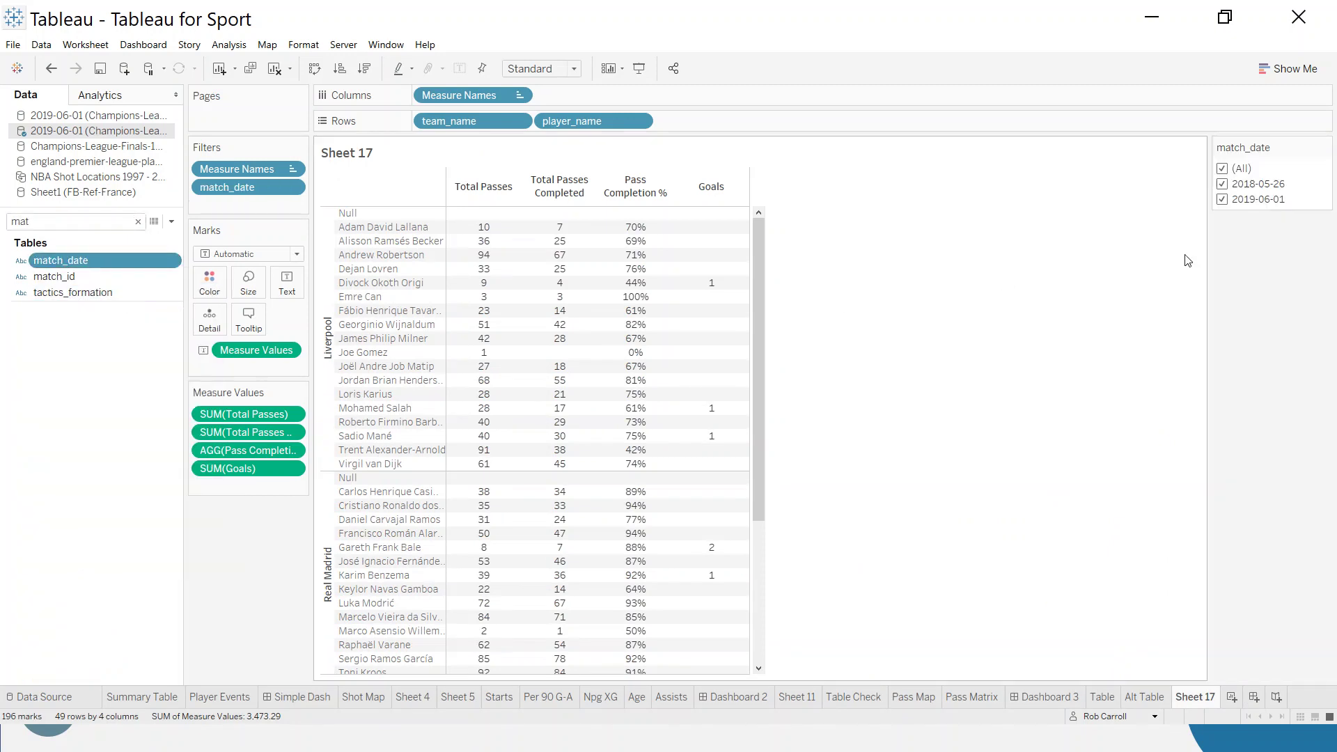
{"action": "left_click", "coordinate": [1223, 200]}
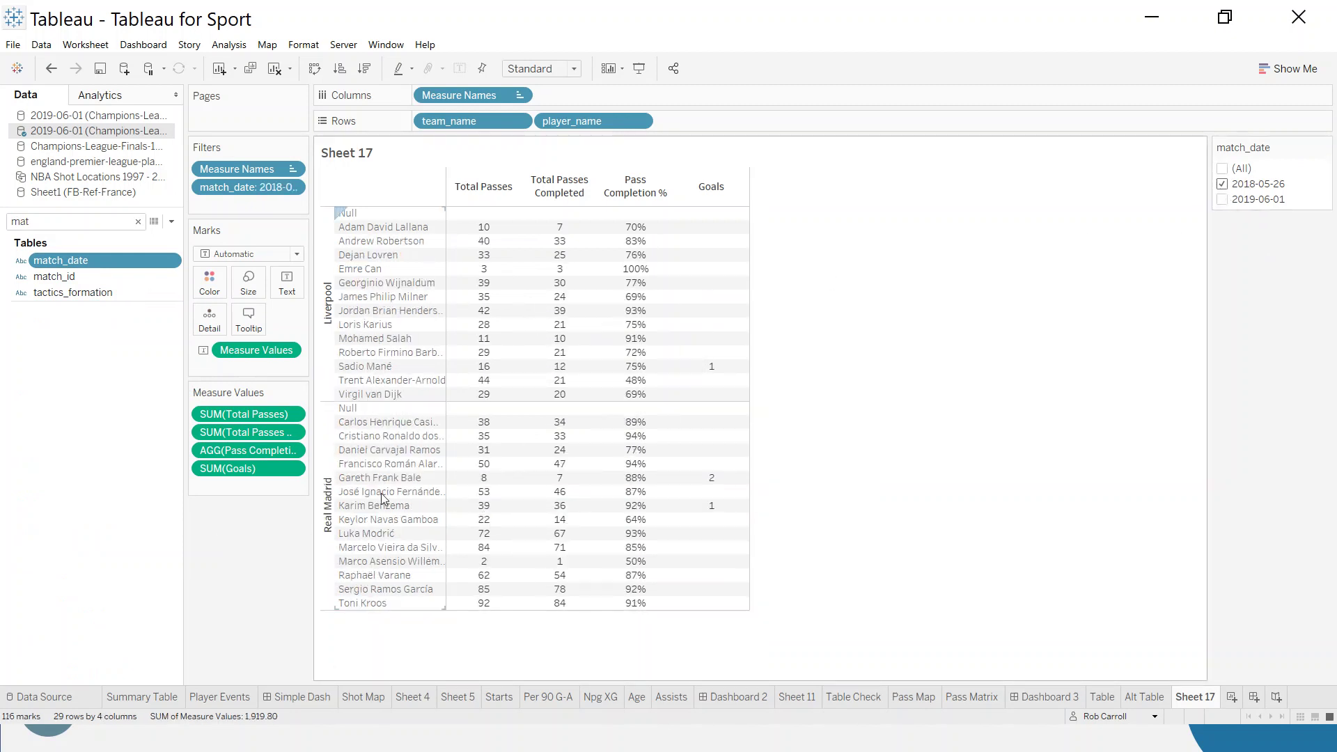
{"action": "left_click", "coordinate": [138, 221]}
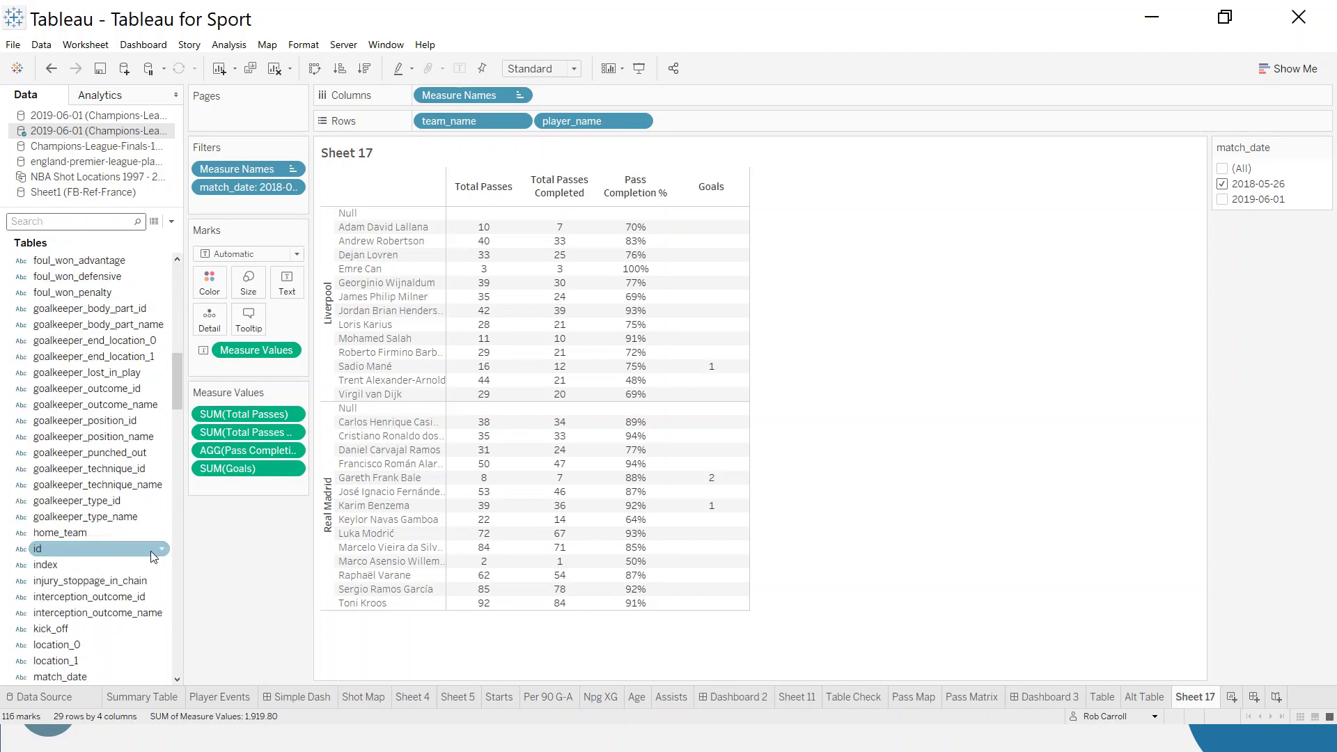
{"action": "left_click_drag", "start_coordinate": [176, 402], "coordinate": [177, 668]}
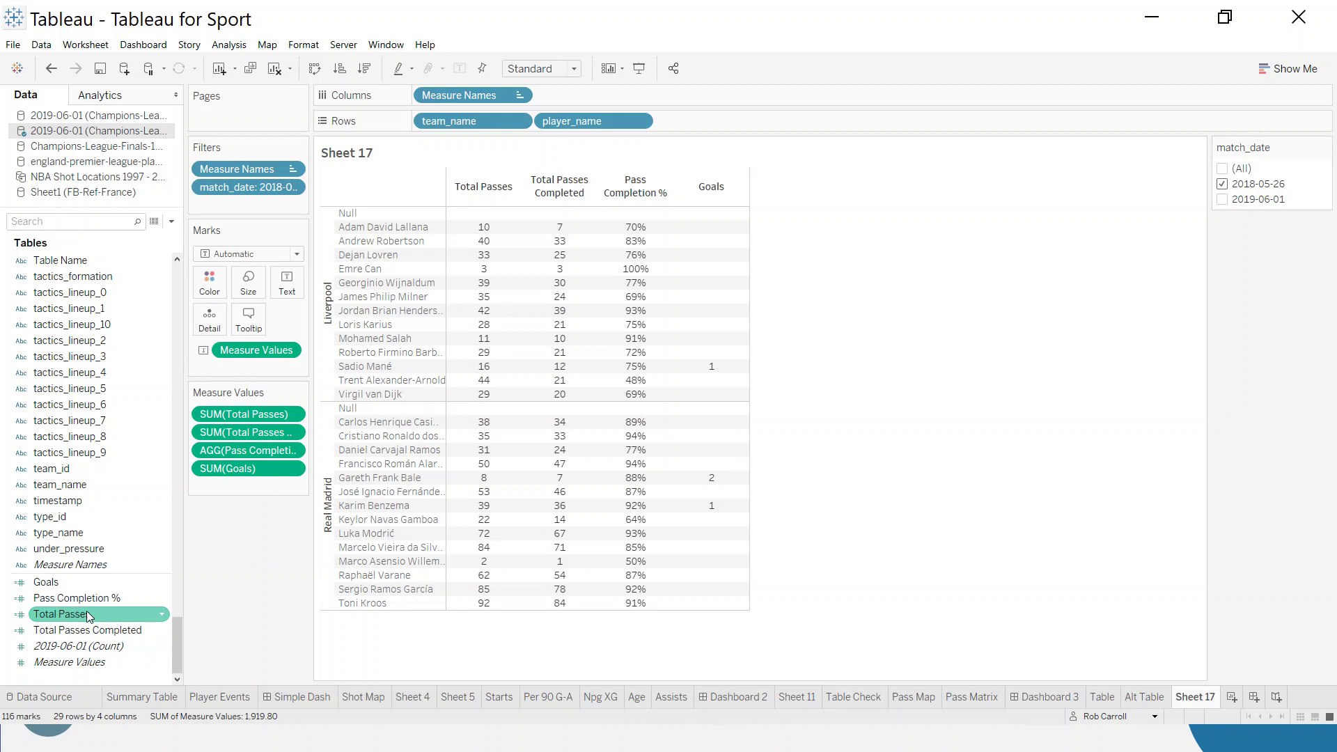
{"action": "mouse_move", "coordinate": [695, 422]}
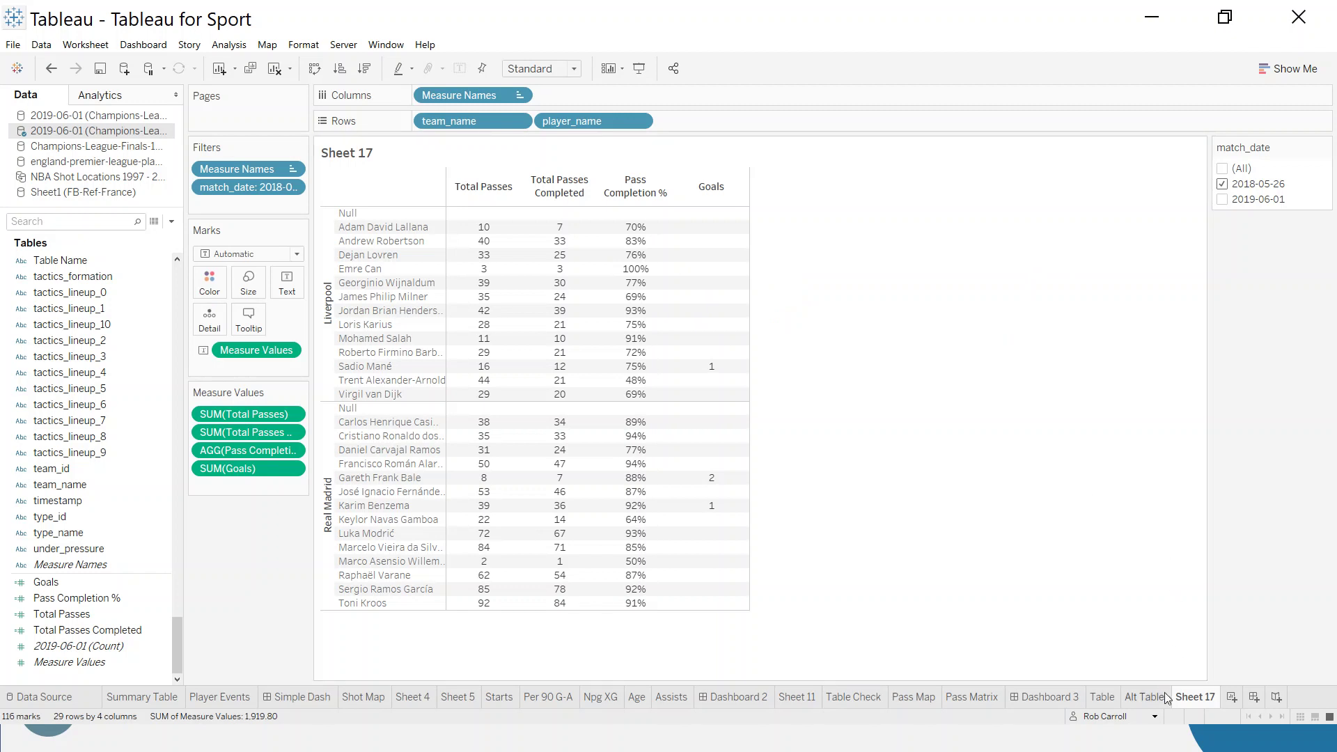
{"action": "mouse_move", "coordinate": [1159, 703]}
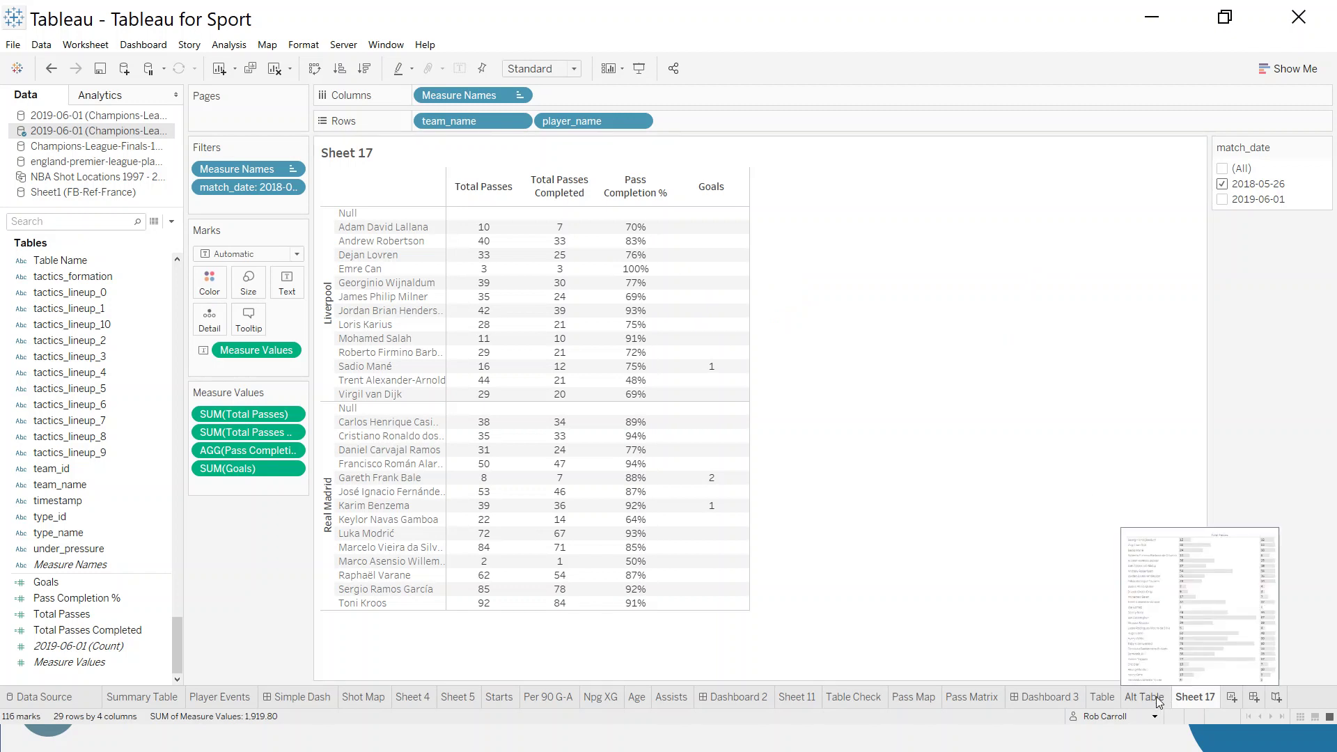
{"action": "left_click", "coordinate": [1159, 702]}
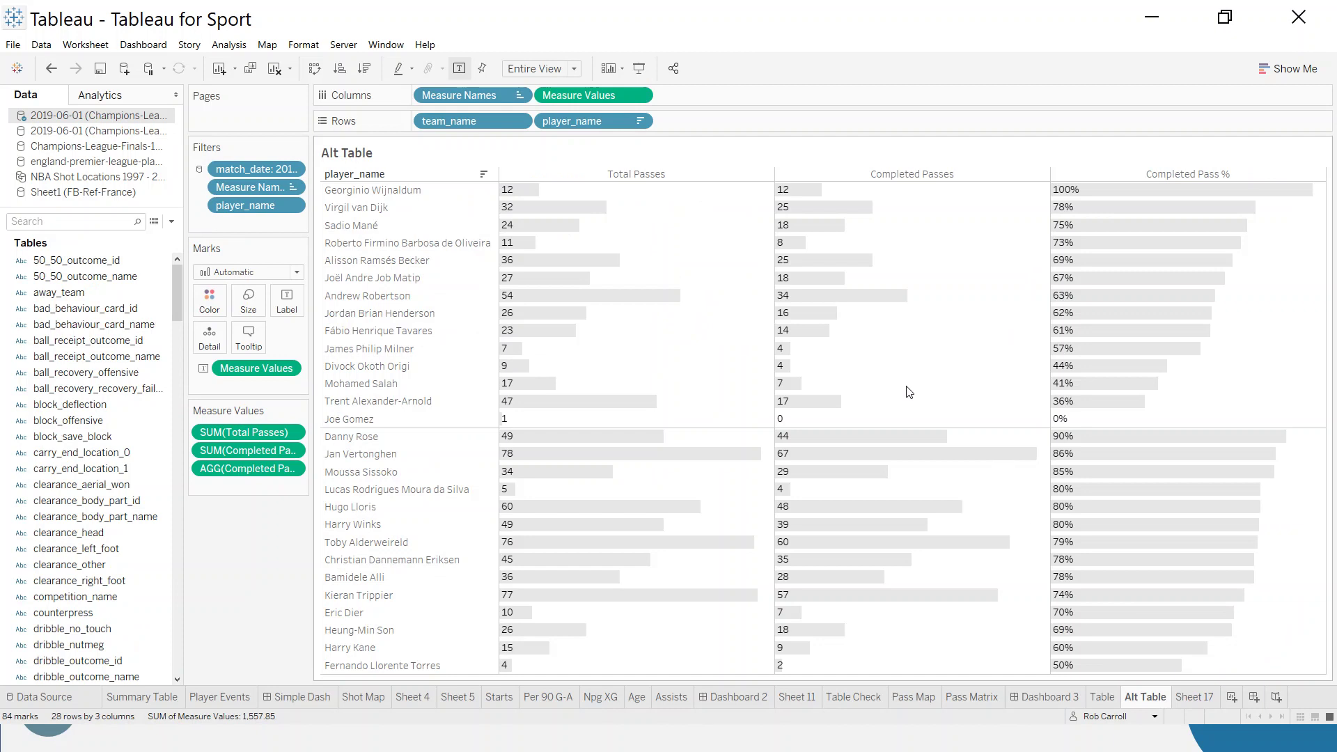
{"action": "mouse_move", "coordinate": [784, 355]}
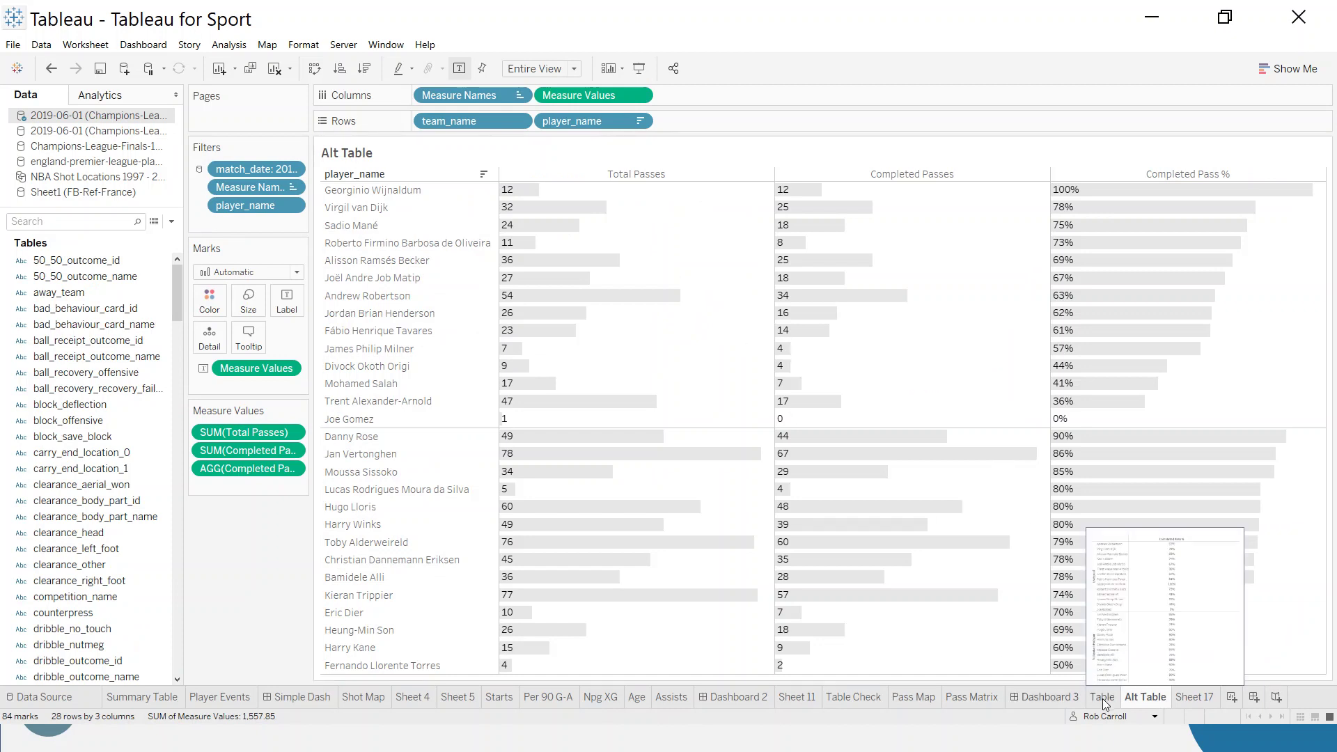
{"action": "scroll", "coordinate": [83, 582], "scroll_direction": "down", "scroll_amount": 20}
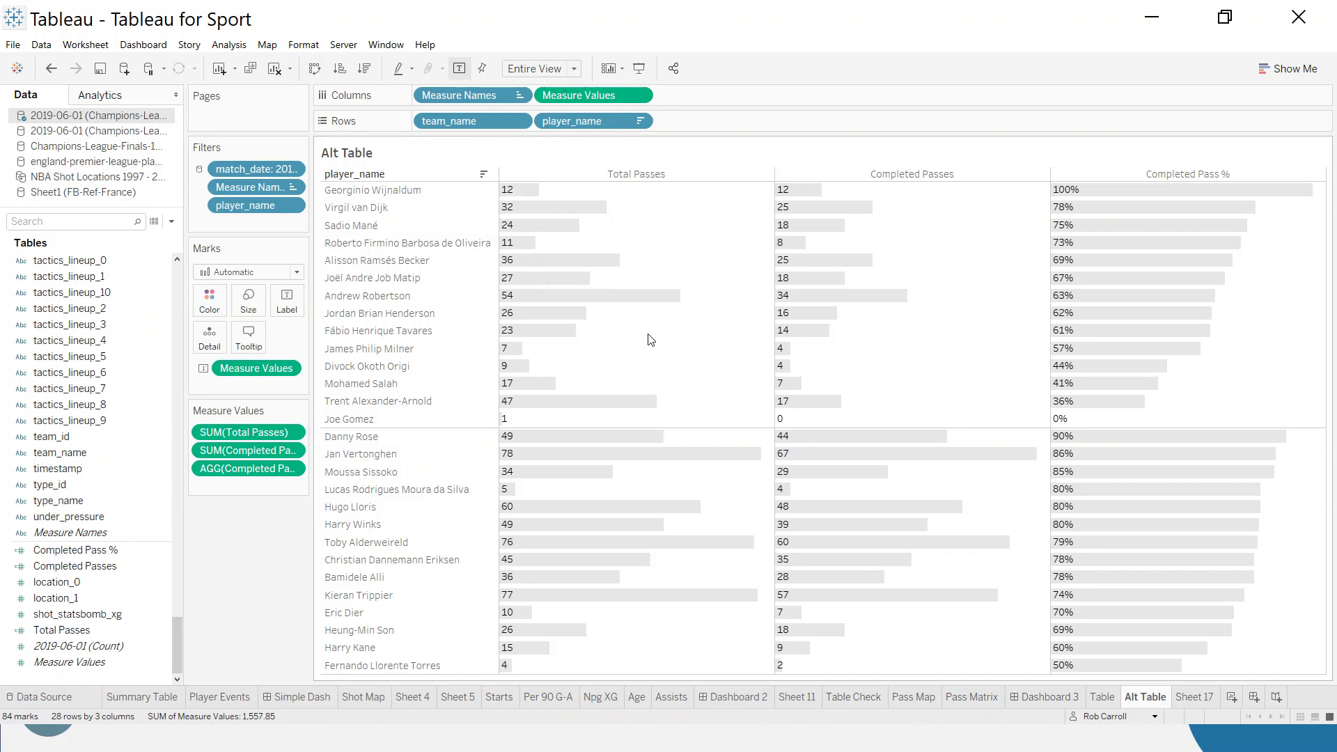
{"action": "left_click", "coordinate": [1199, 699]}
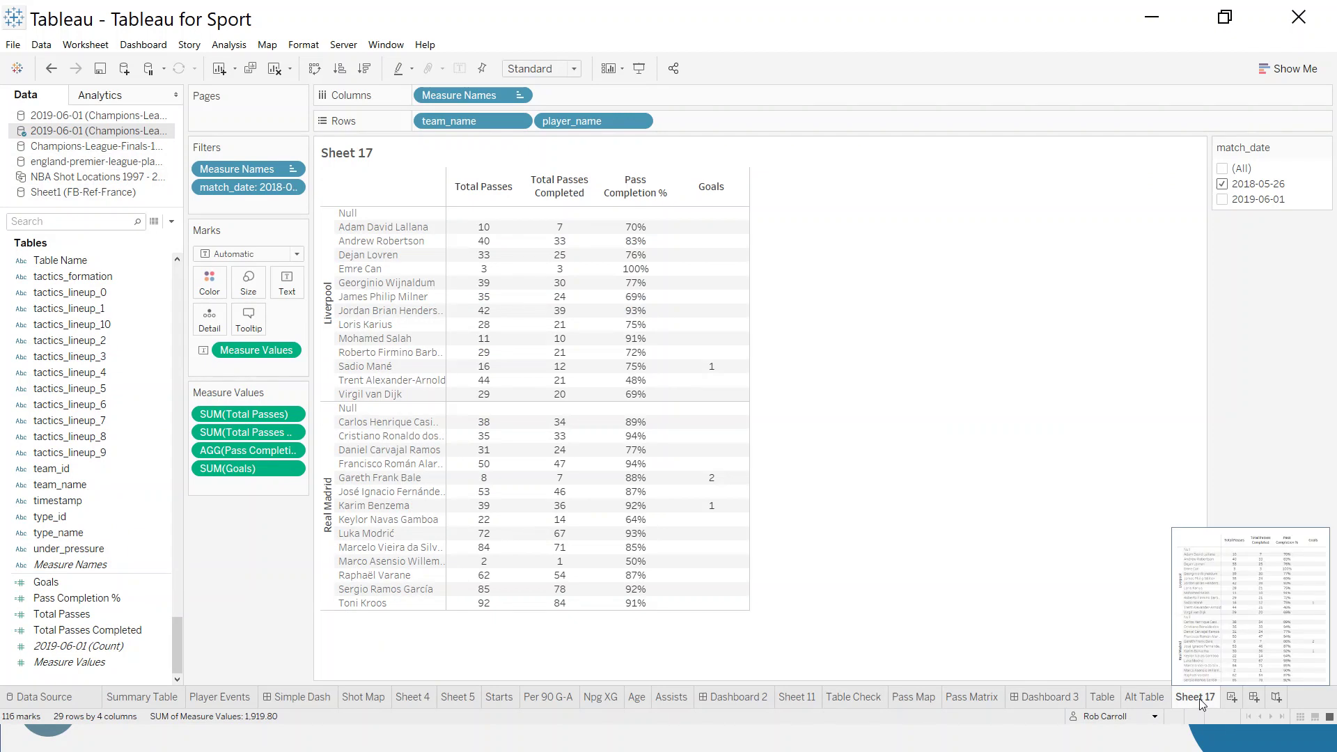
Duplicate Sheet 17 and put Measure Values on Columns and Label for labelled bars.
{"action": "right_click", "coordinate": [1200, 700]}
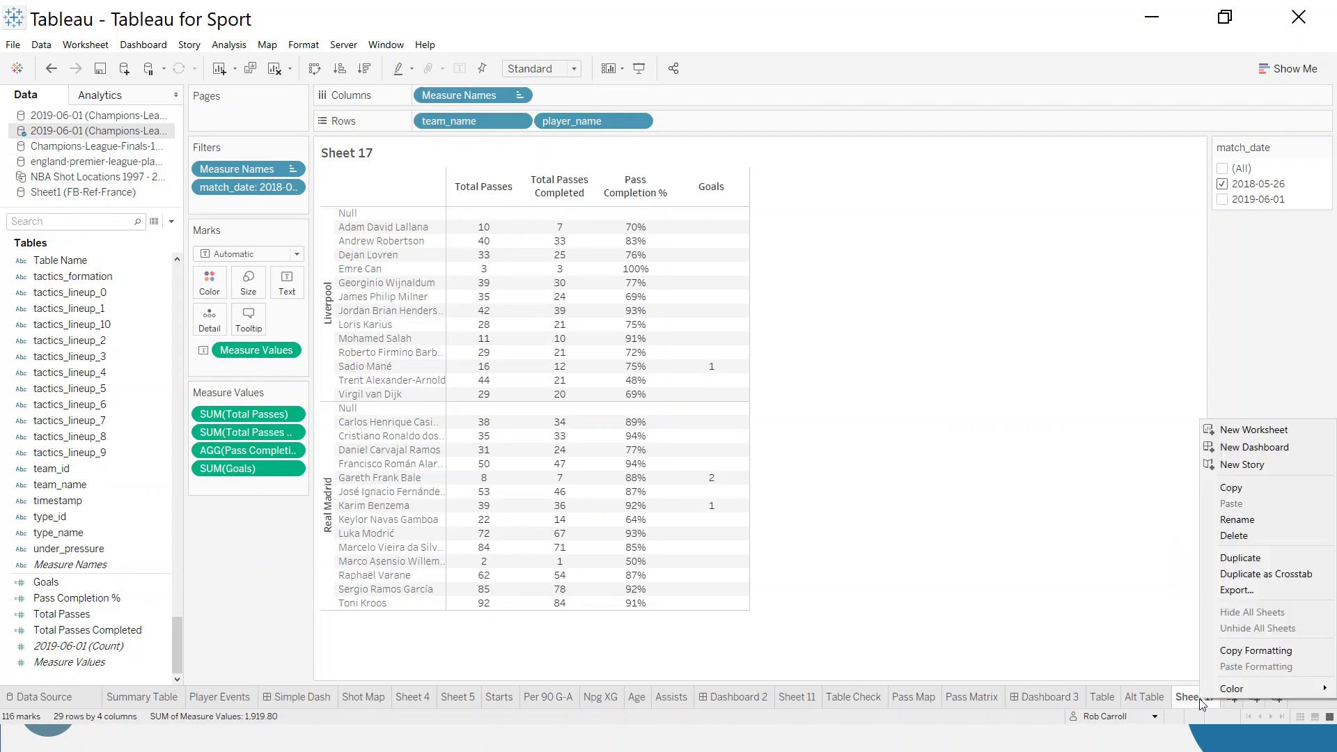
{"action": "left_click", "coordinate": [1240, 558]}
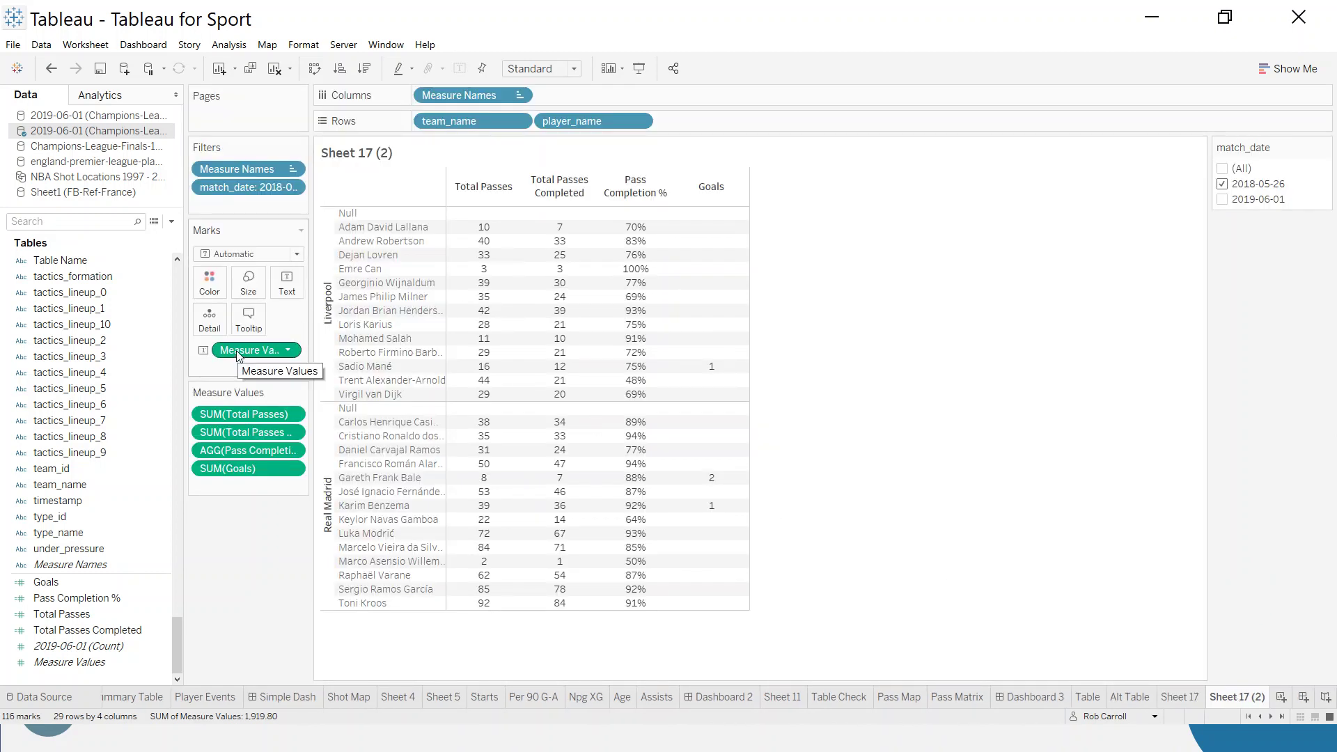
{"action": "left_click_drag", "start_coordinate": [239, 358], "coordinate": [638, 98]}
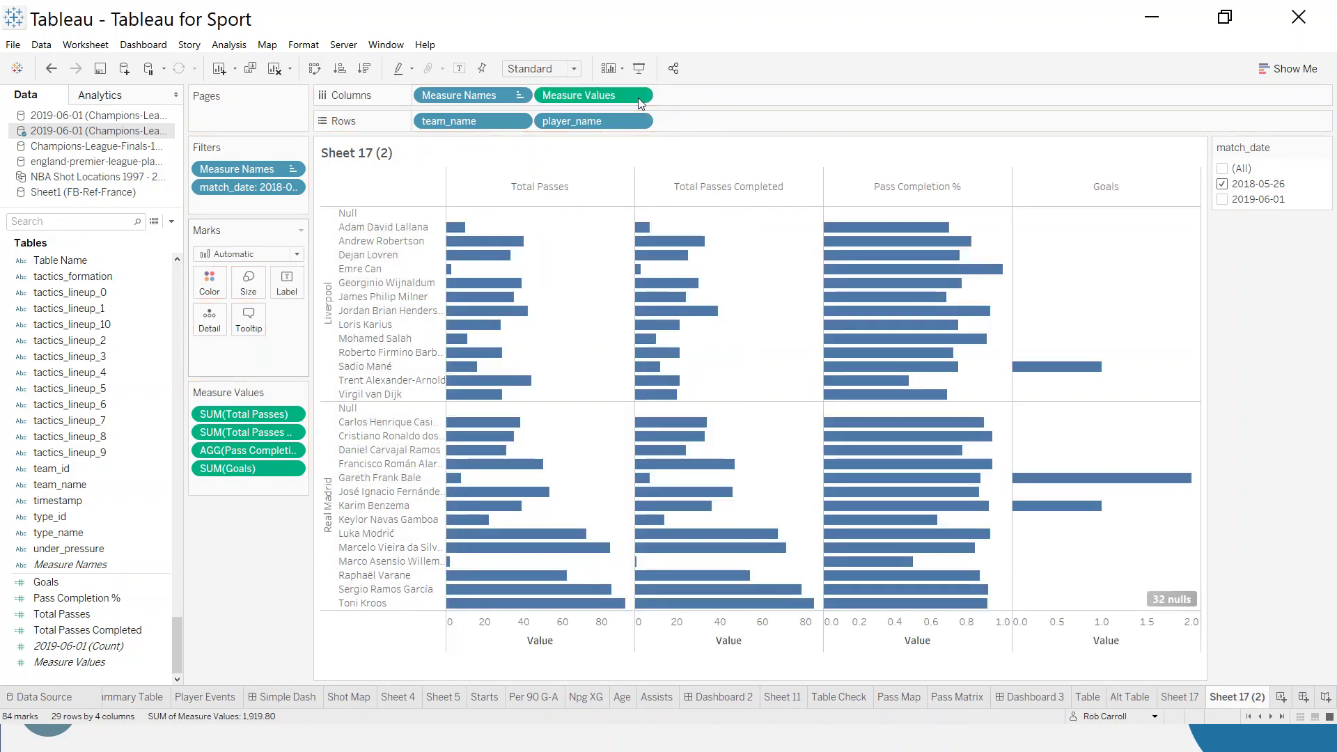
{"action": "left_click_drag", "start_coordinate": [638, 98], "coordinate": [290, 296]}
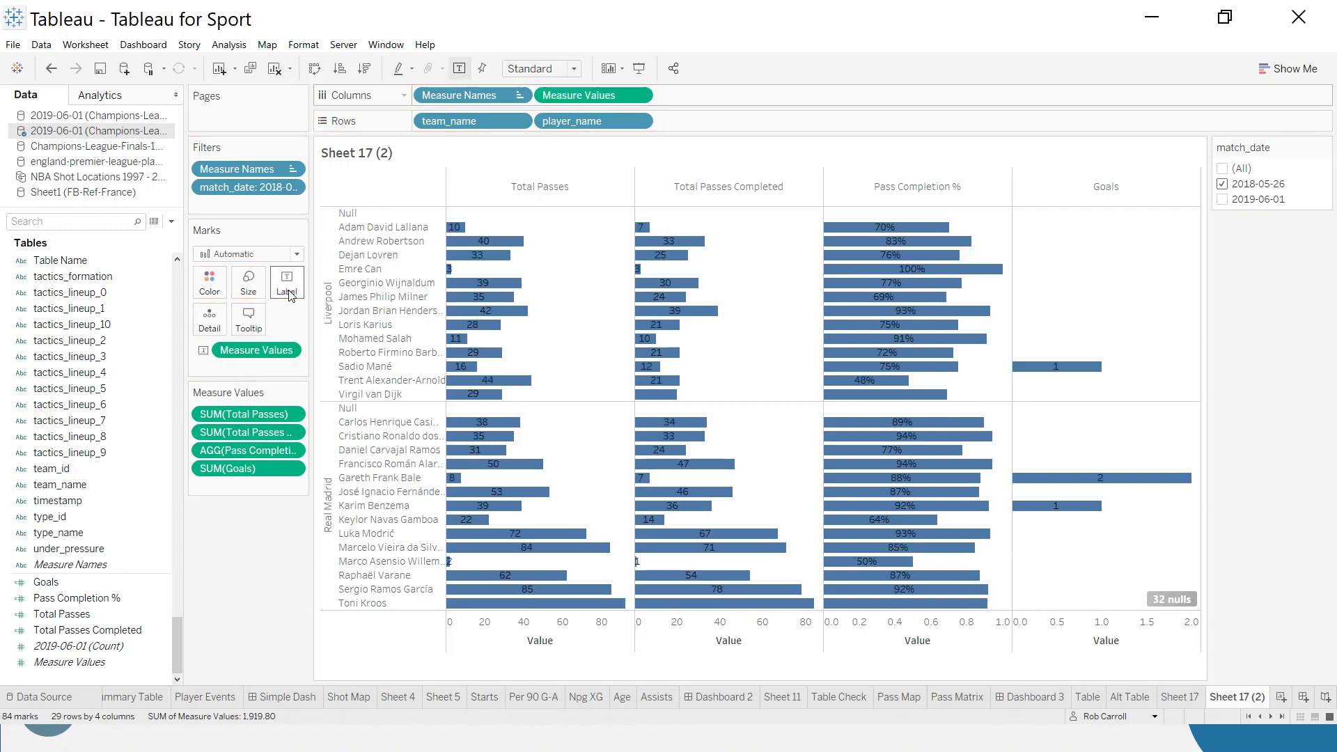
Colour all the bars light grey.
{"action": "left_click", "coordinate": [290, 293]}
{"action": "left_click", "coordinate": [209, 282]}
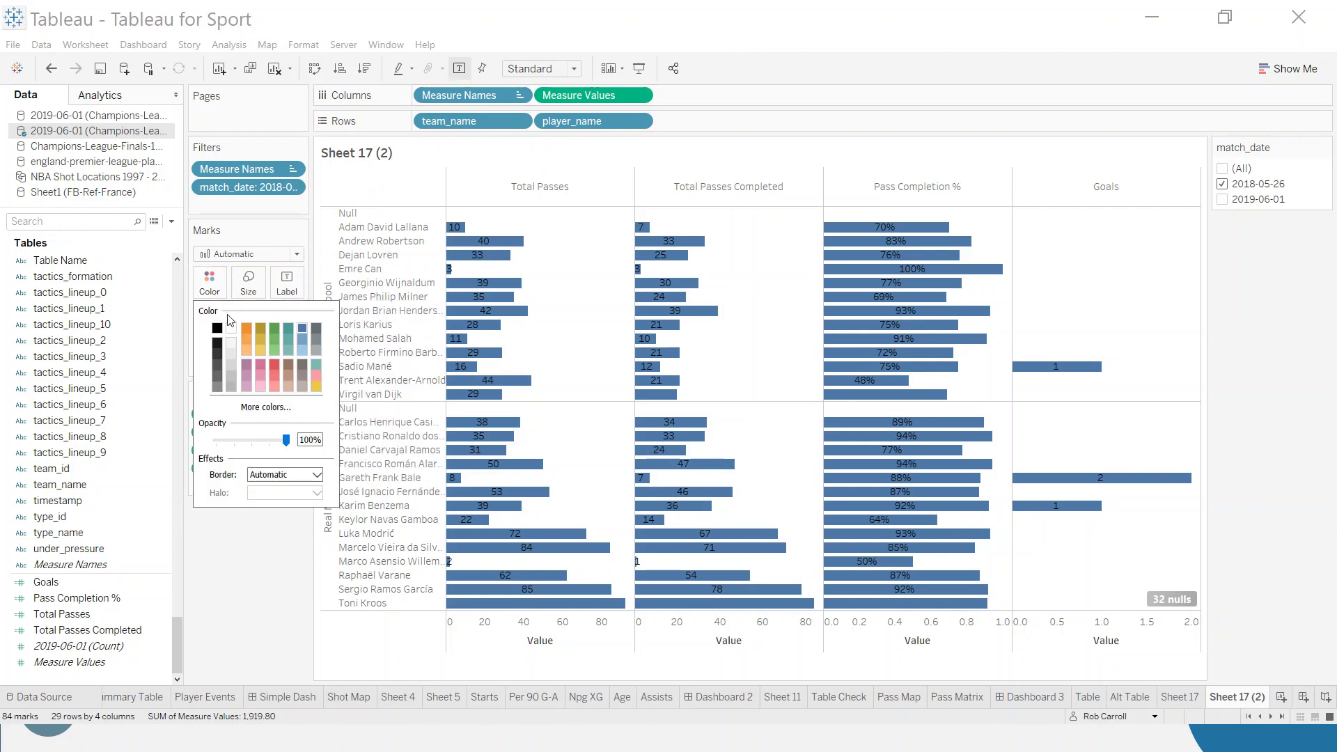
{"action": "left_click", "coordinate": [230, 354]}
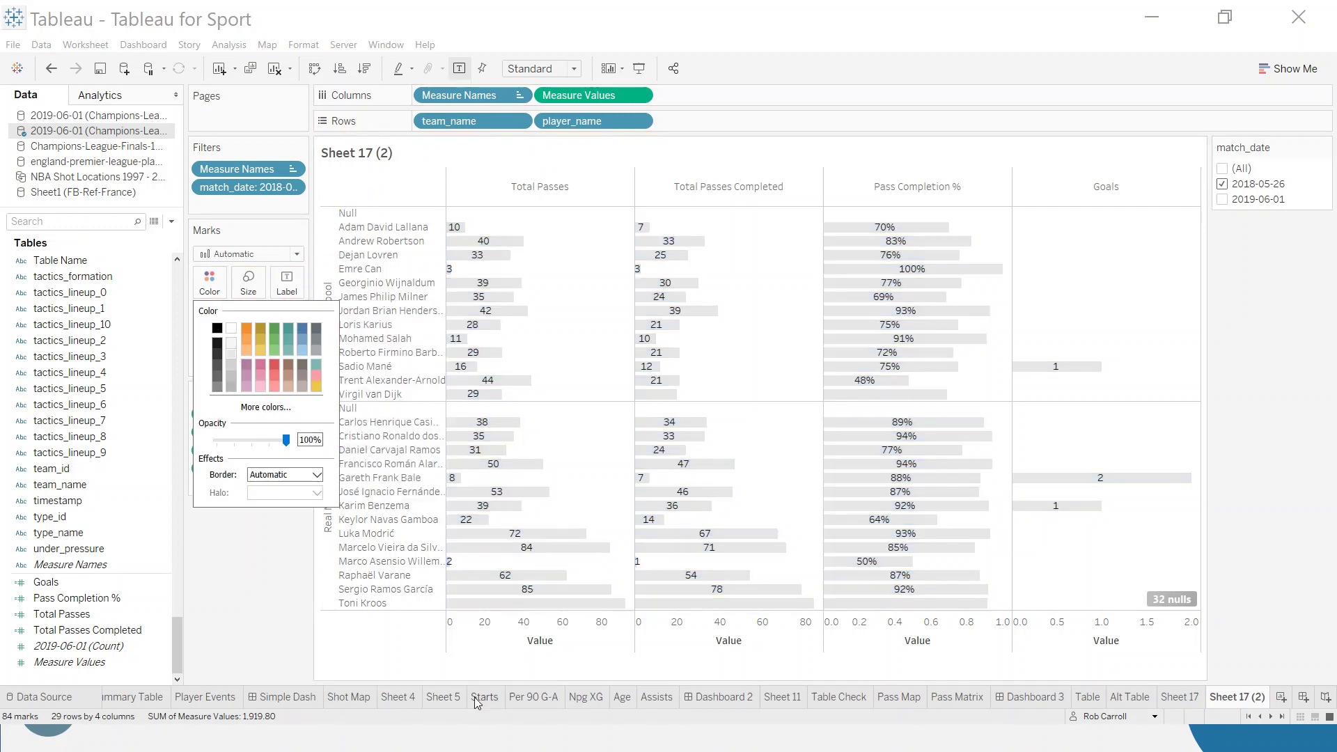
Hide the Value axis headers, make rows taller, and sort players by Total Passes descending.
{"action": "right_click", "coordinate": [569, 646]}
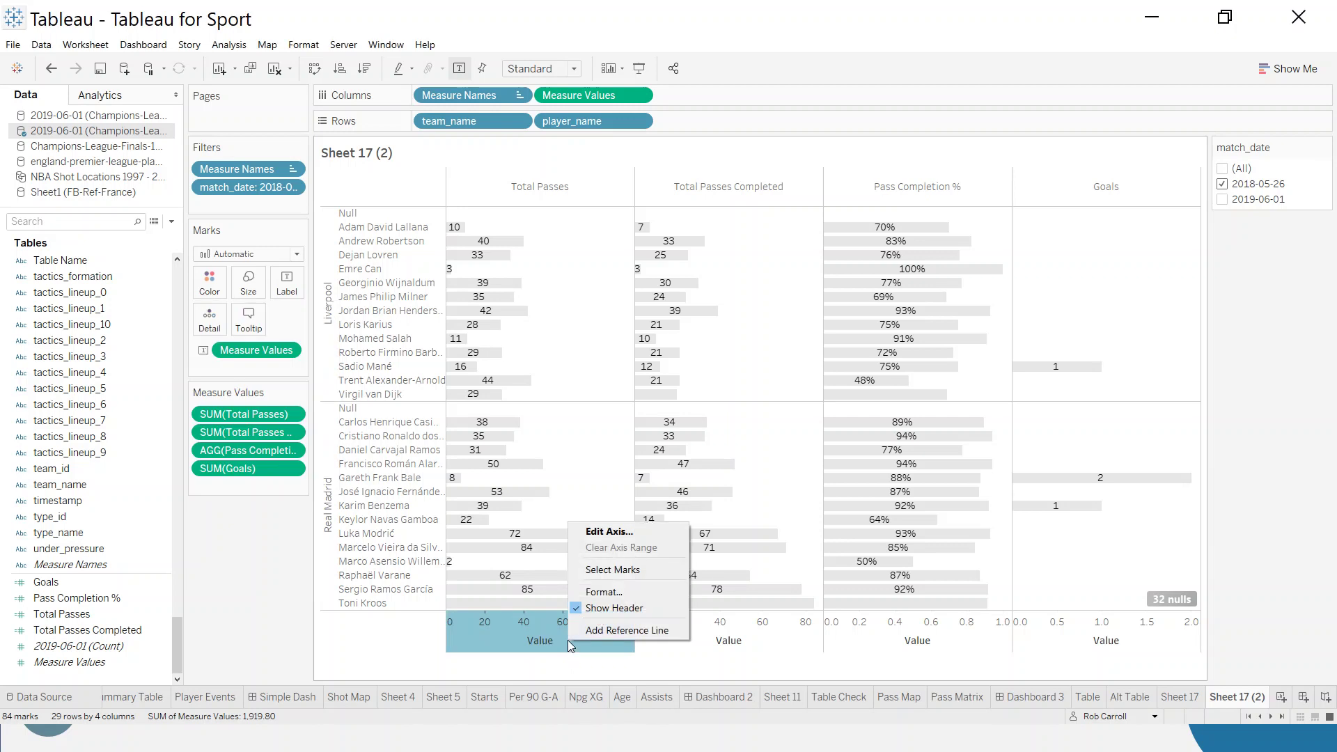
{"action": "left_click", "coordinate": [629, 608]}
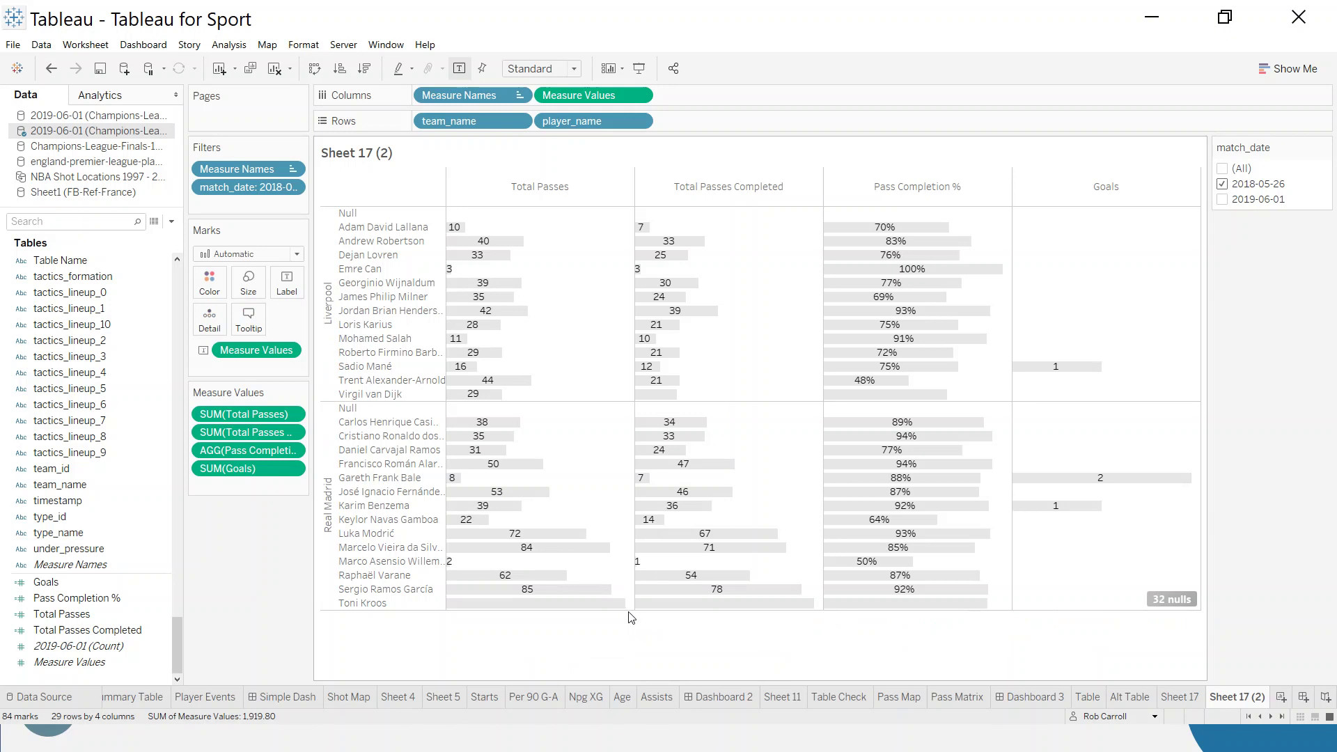
{"action": "left_click_drag", "start_coordinate": [630, 612], "coordinate": [632, 647]}
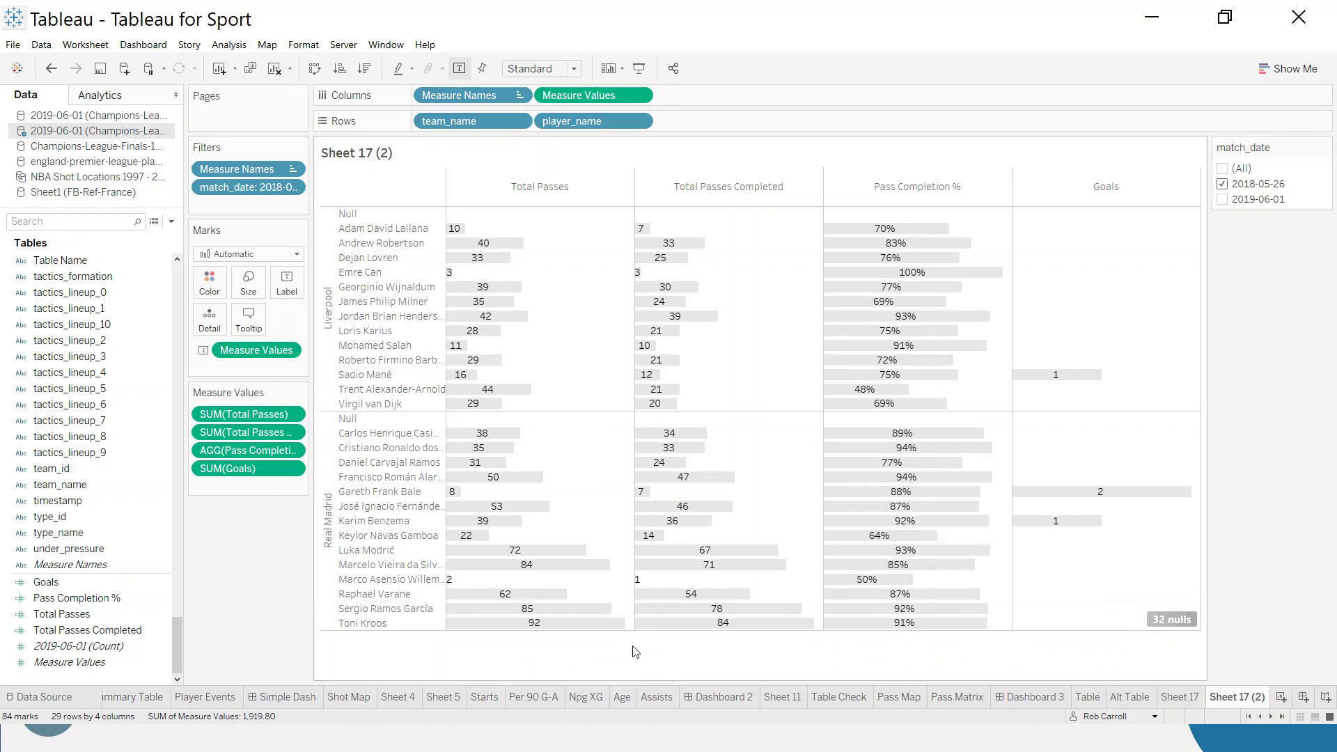
{"action": "left_click", "coordinate": [628, 188]}
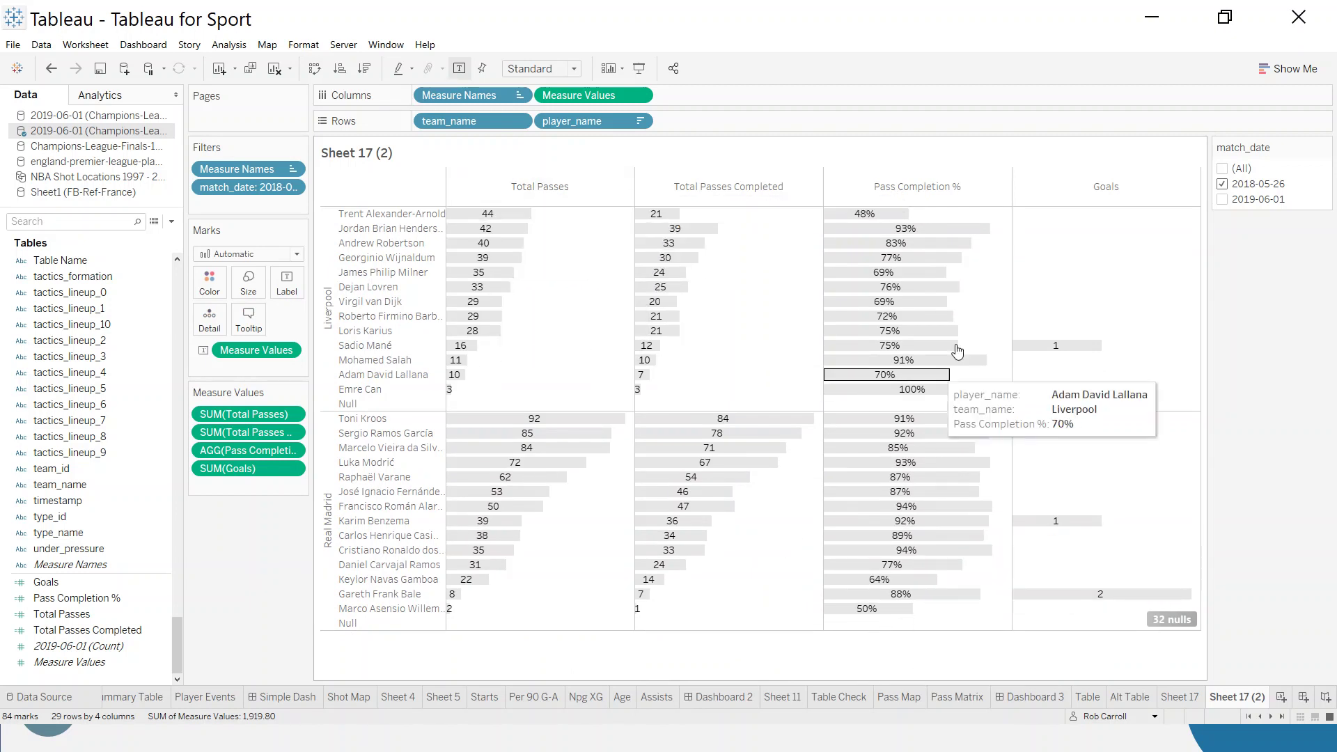
Set label alignment to Left and sort players by Pass Completion %, highest first.
{"action": "left_click", "coordinate": [286, 282]}
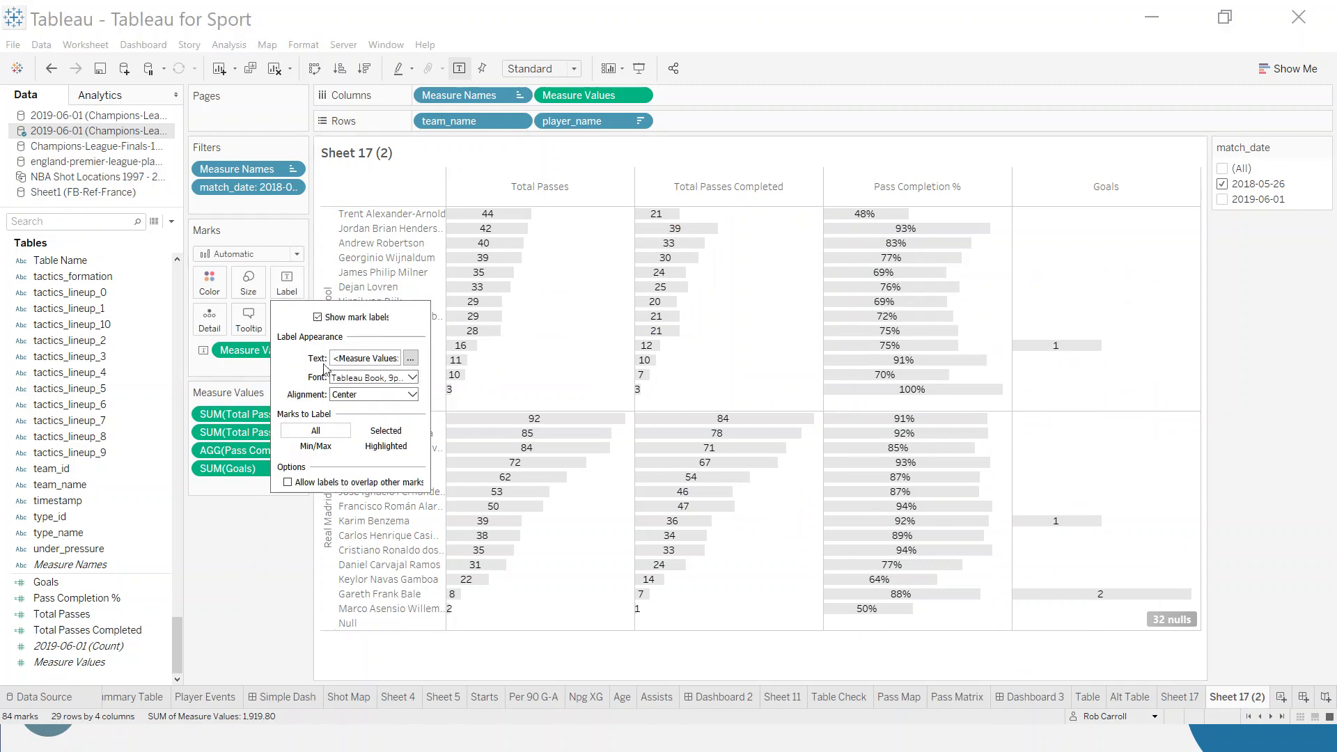
{"action": "left_click", "coordinate": [363, 394]}
{"action": "left_click", "coordinate": [351, 452]}
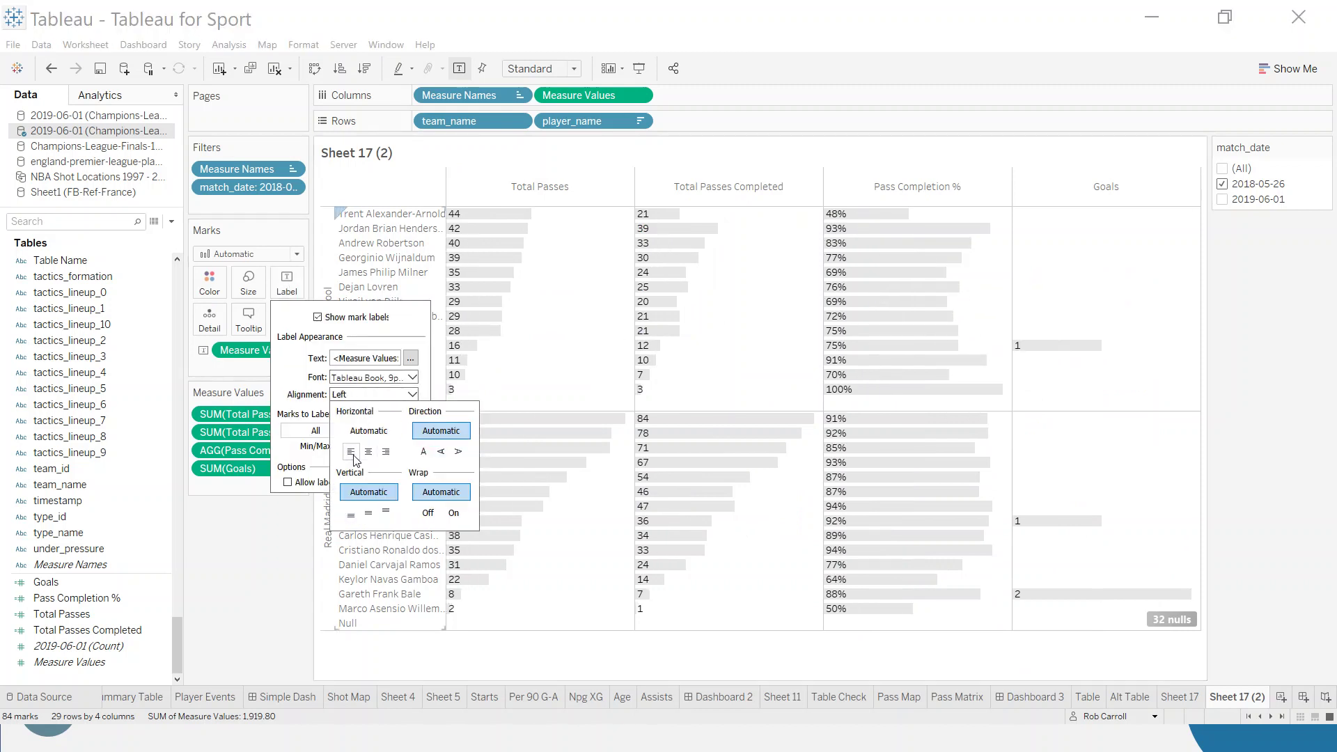
{"action": "left_click", "coordinate": [241, 561]}
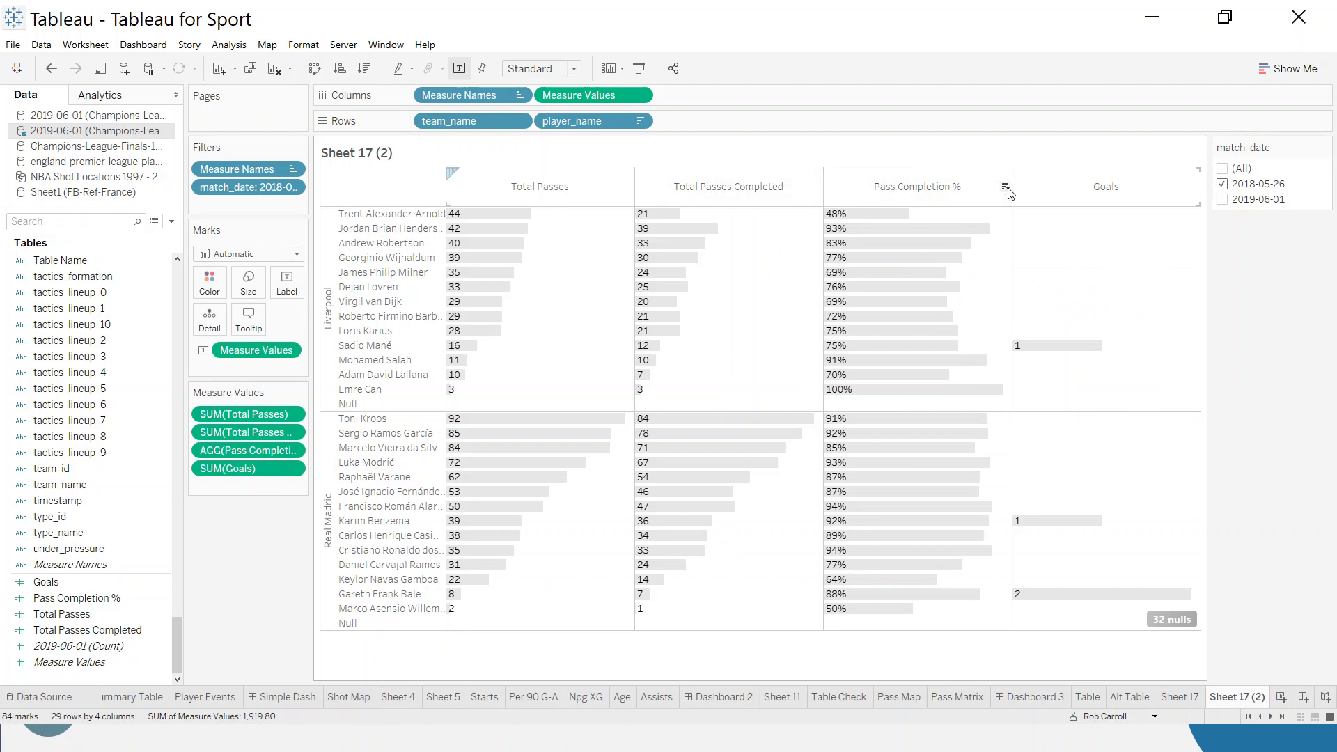
{"action": "left_click", "coordinate": [1005, 187]}
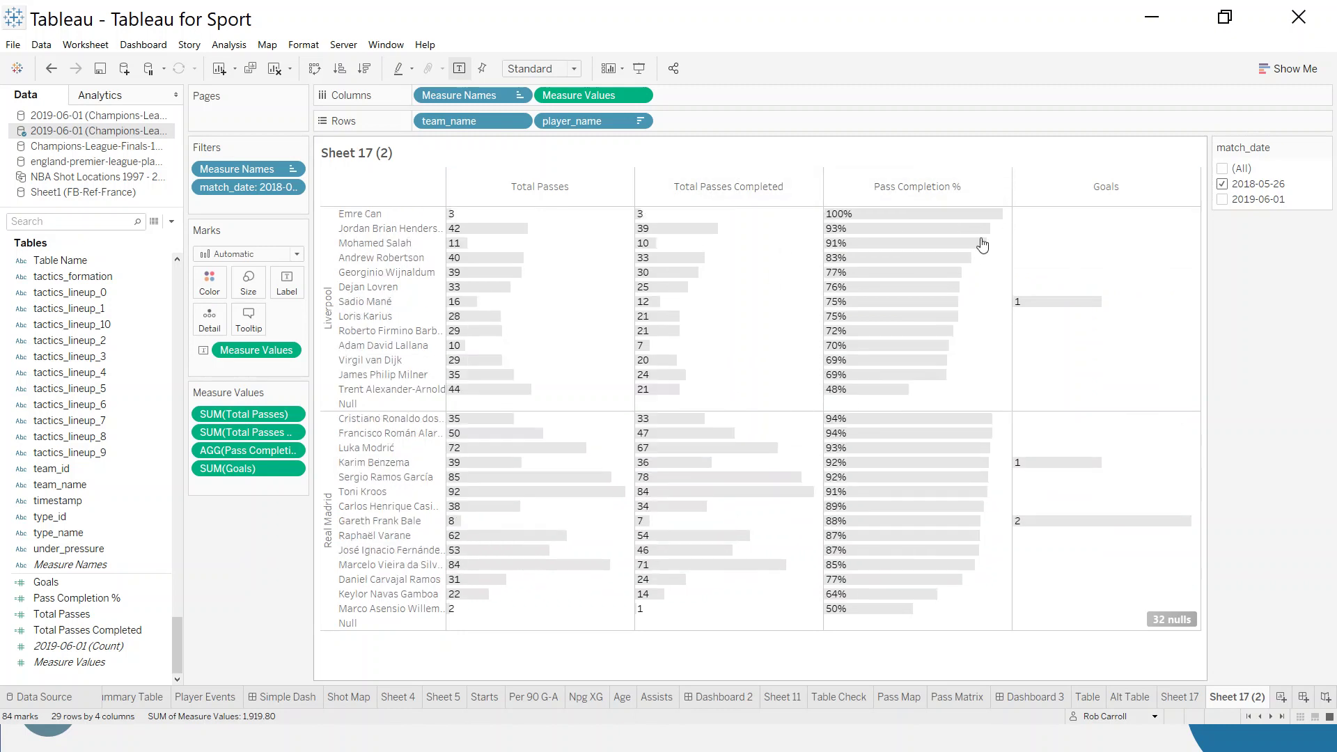